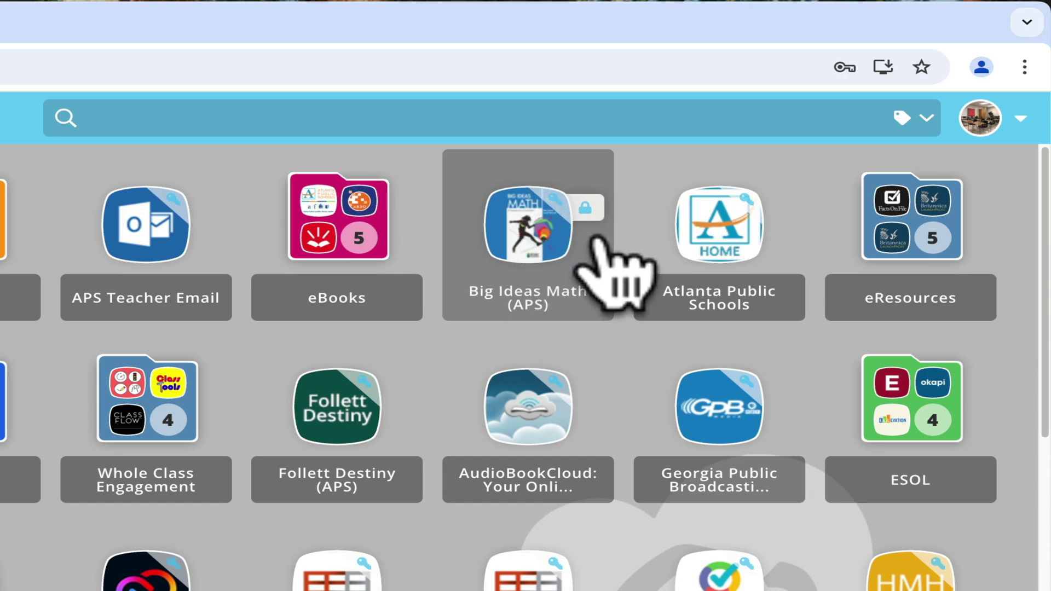
# Step: Launch Big Ideas Math from its tile in the myBackpack portal
pyautogui.click(544, 259)
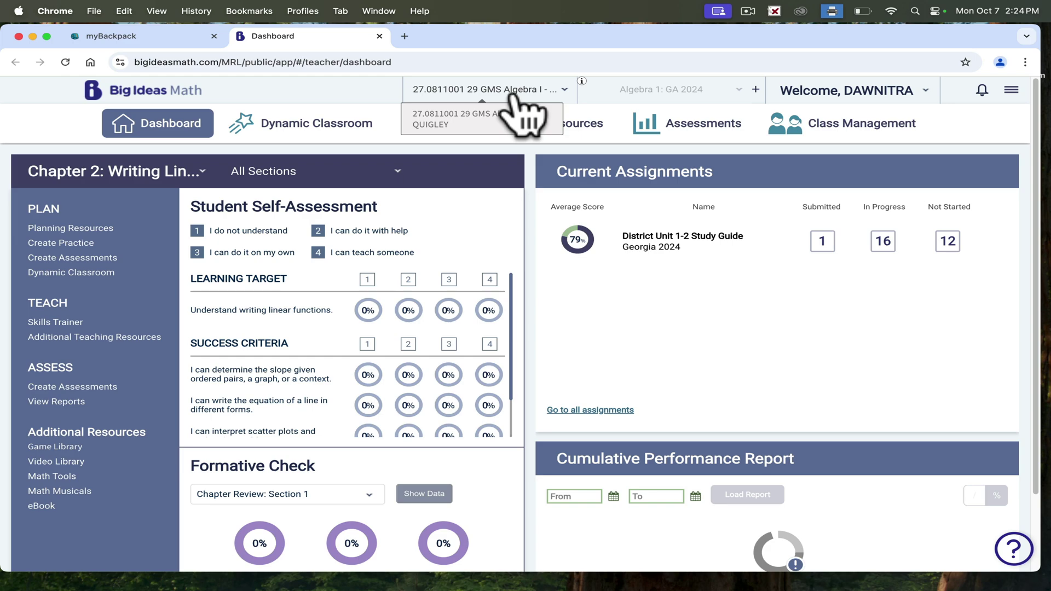
# Step: In Class Management, open the first class and list its students
pyautogui.click(831, 131)
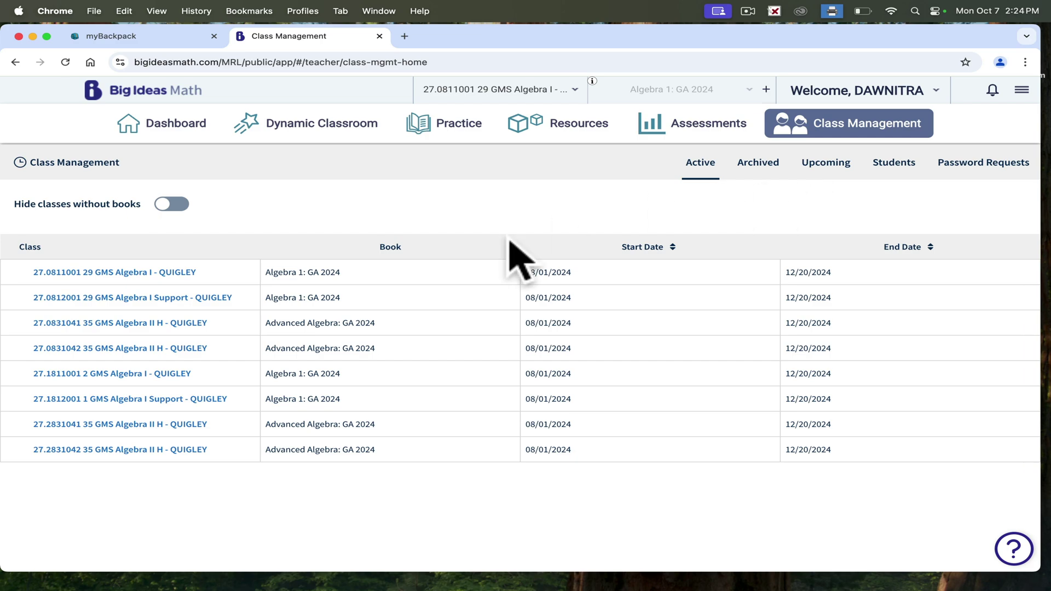
pyautogui.click(132, 282)
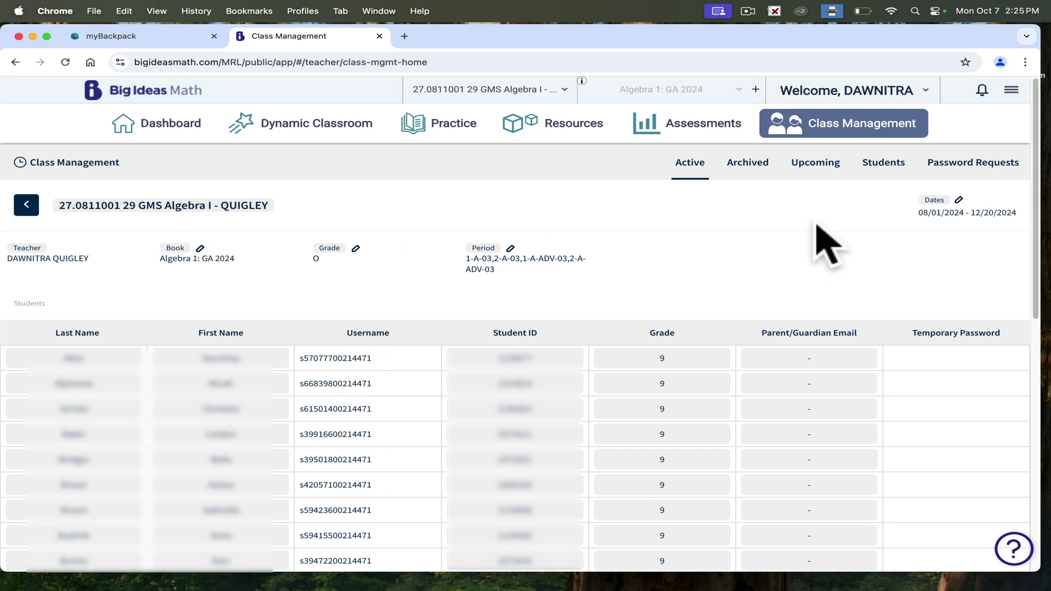
pyautogui.click(881, 164)
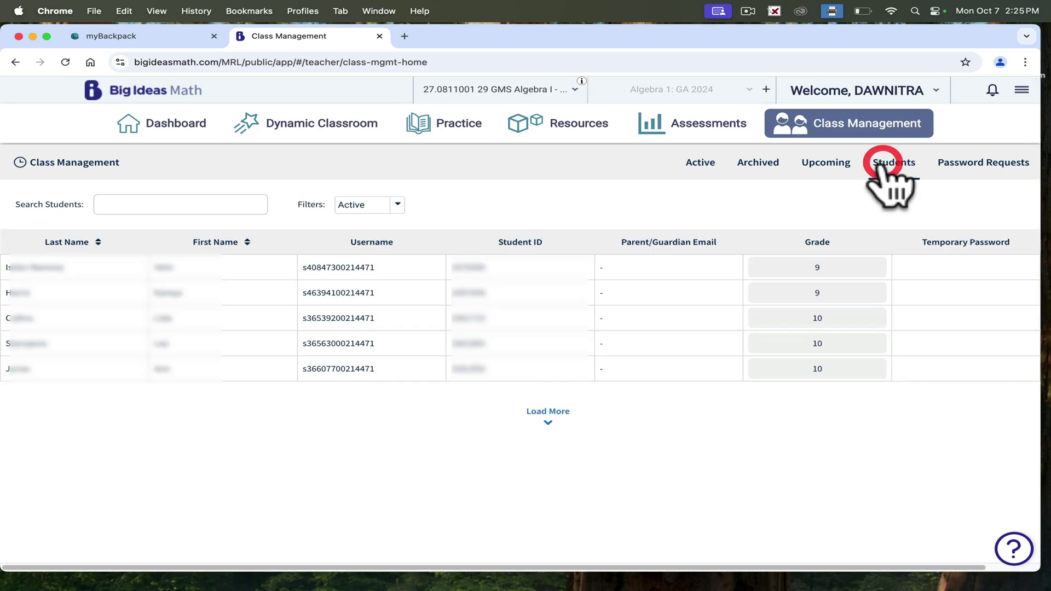
pyautogui.click(159, 206)
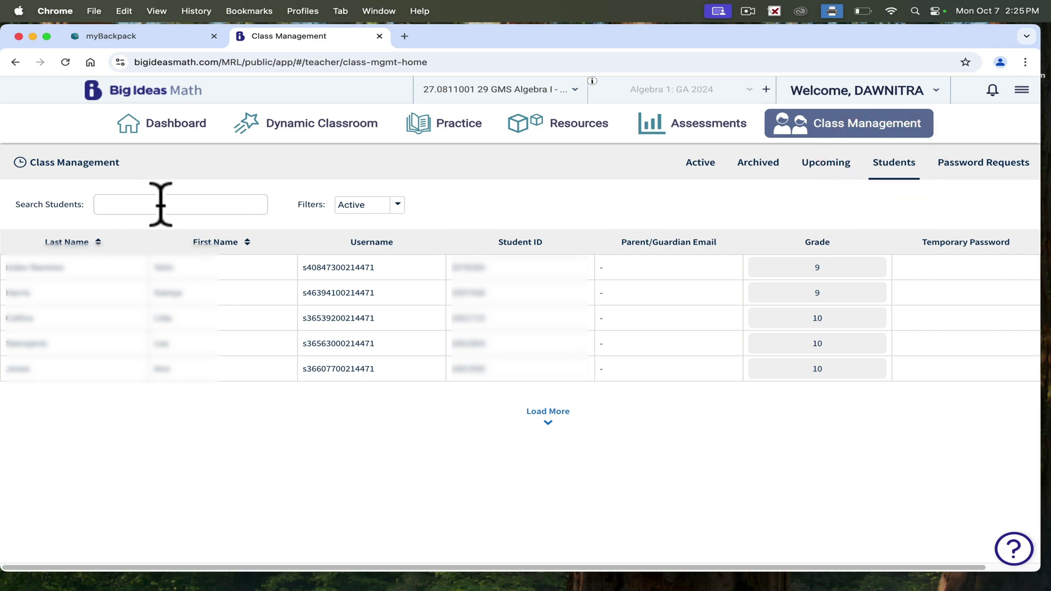
# Step: Open a student's Performance Report and switch it from class 27.1811002 to 27.1811001
pyautogui.click(43, 268)
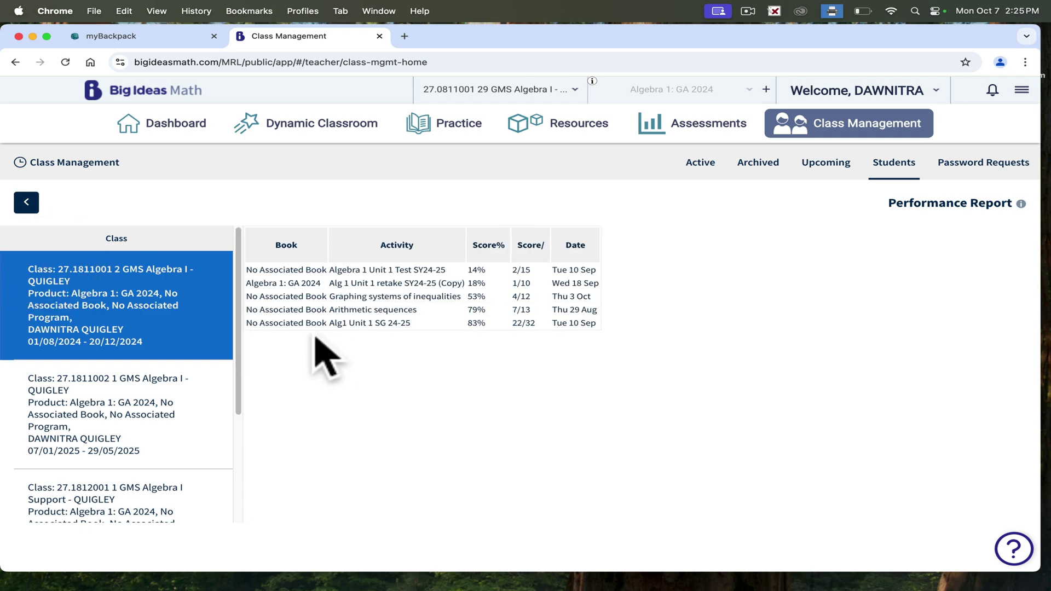
pyautogui.click(145, 403)
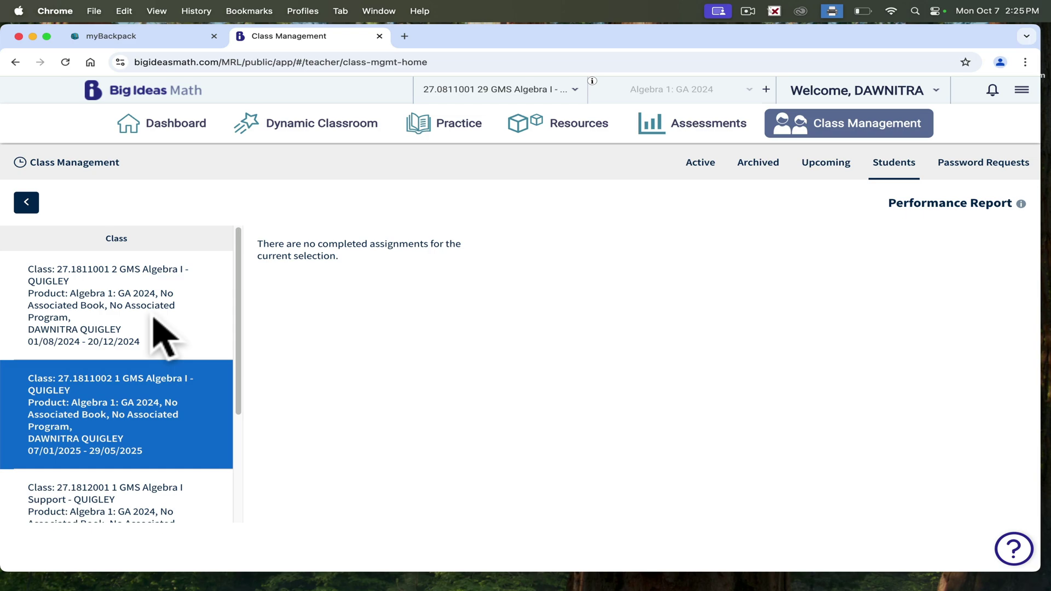
pyautogui.click(164, 337)
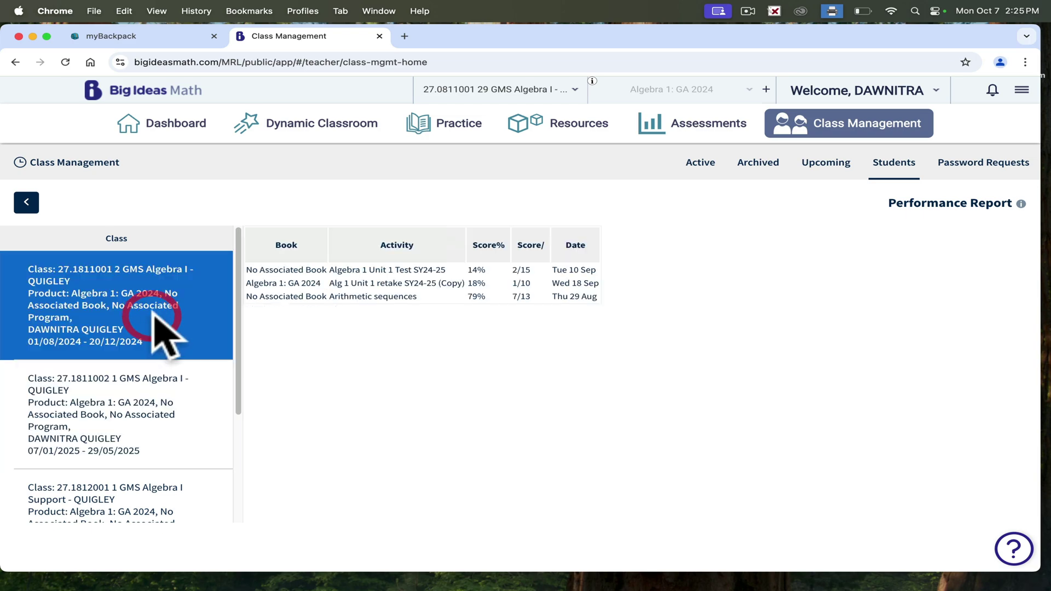
# Step: Return to the dashboard and keep Chapter 2 chosen in the chapter dropdown
pyautogui.click(166, 125)
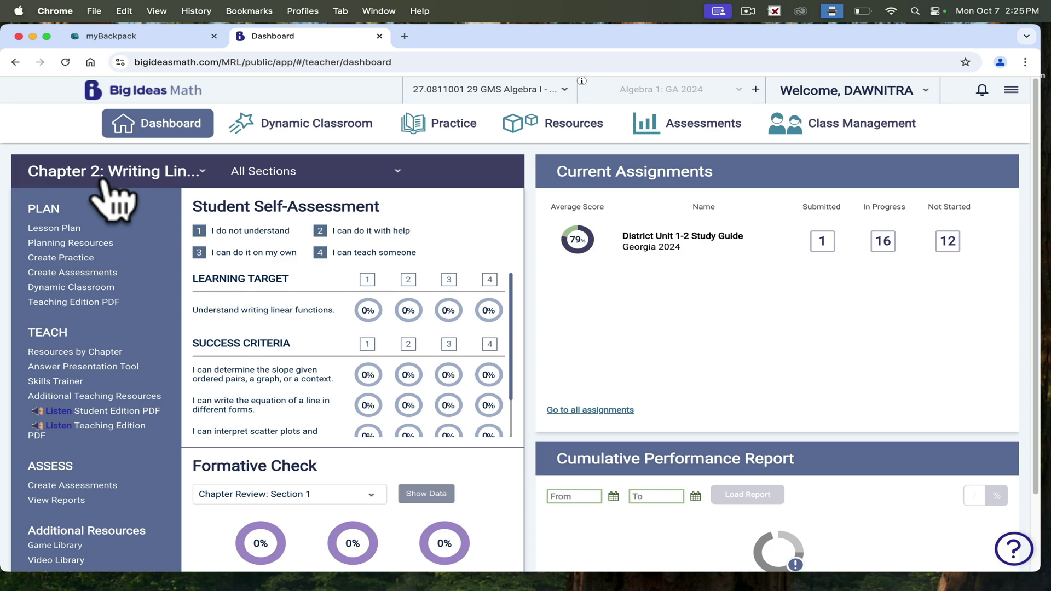
pyautogui.click(104, 180)
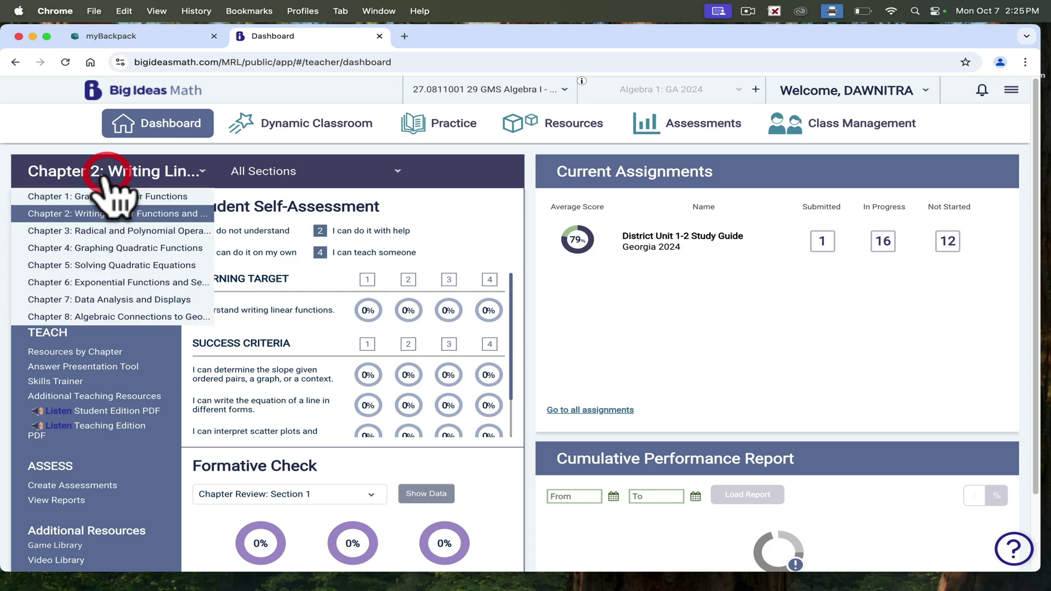
pyautogui.click(93, 215)
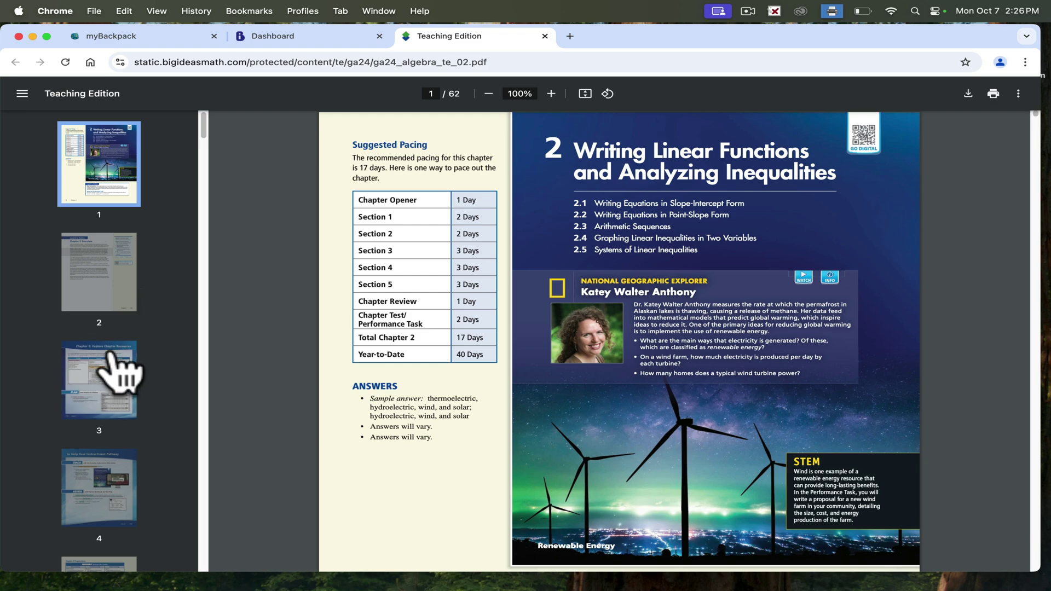
# Step: Jump through Teaching Edition pages 7, 12 and 13 using the thumbnails
pyautogui.moveTo(204, 123); pyautogui.dragTo(198, 171)
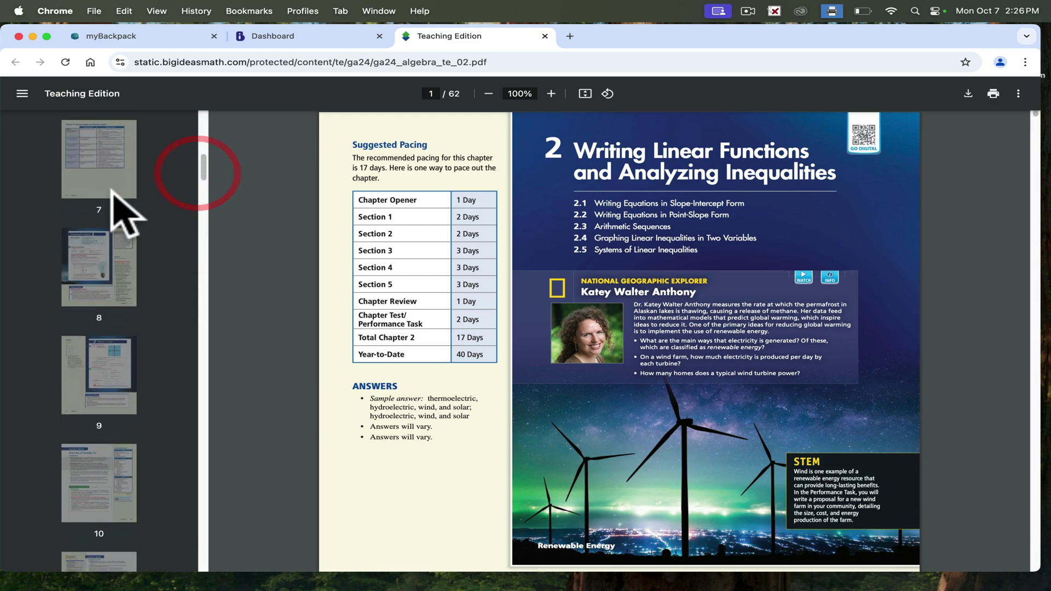
pyautogui.click(108, 165)
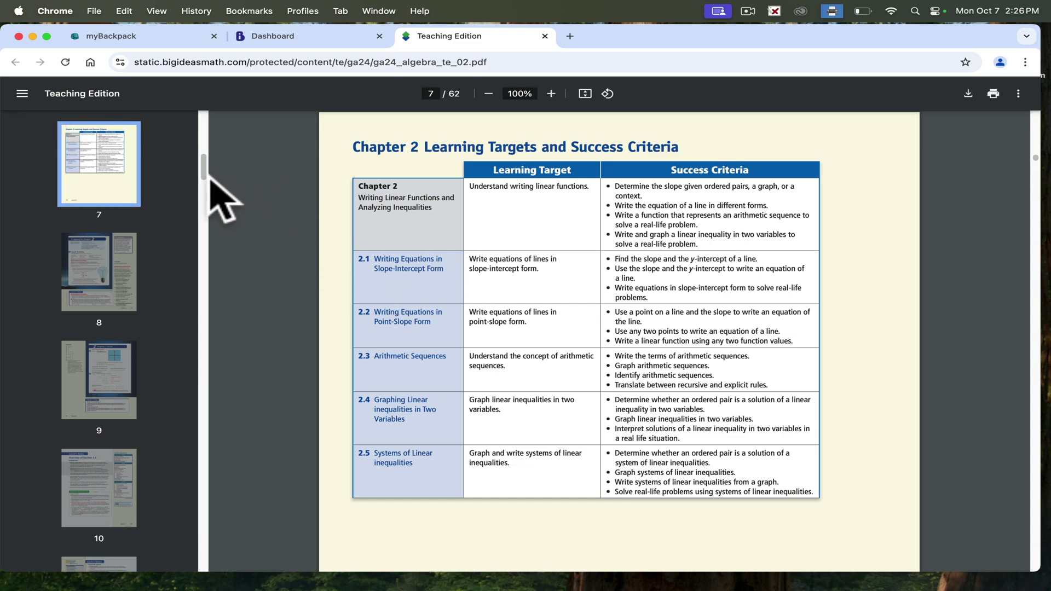
pyautogui.moveTo(206, 173); pyautogui.dragTo(199, 210)
pyautogui.click(93, 199)
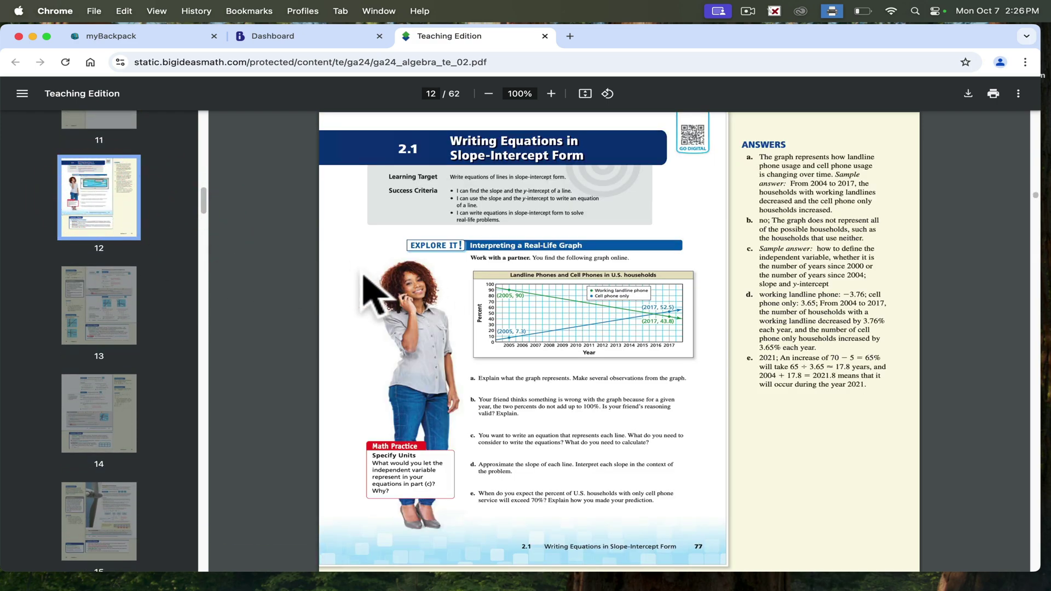
pyautogui.scroll(1, 378, 292)
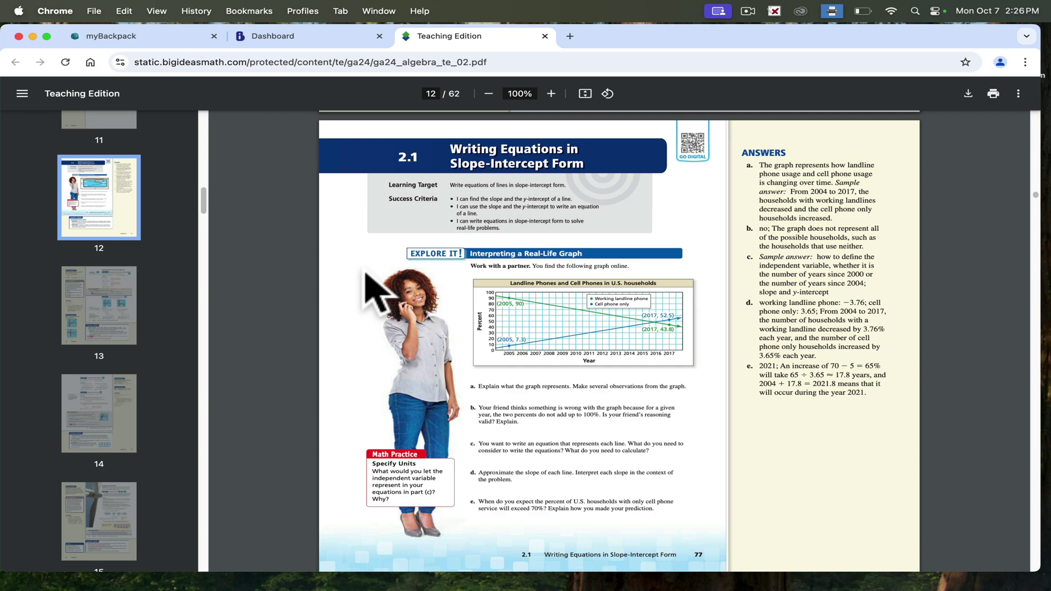
pyautogui.scroll(-1, 366, 274)
pyautogui.click(102, 298)
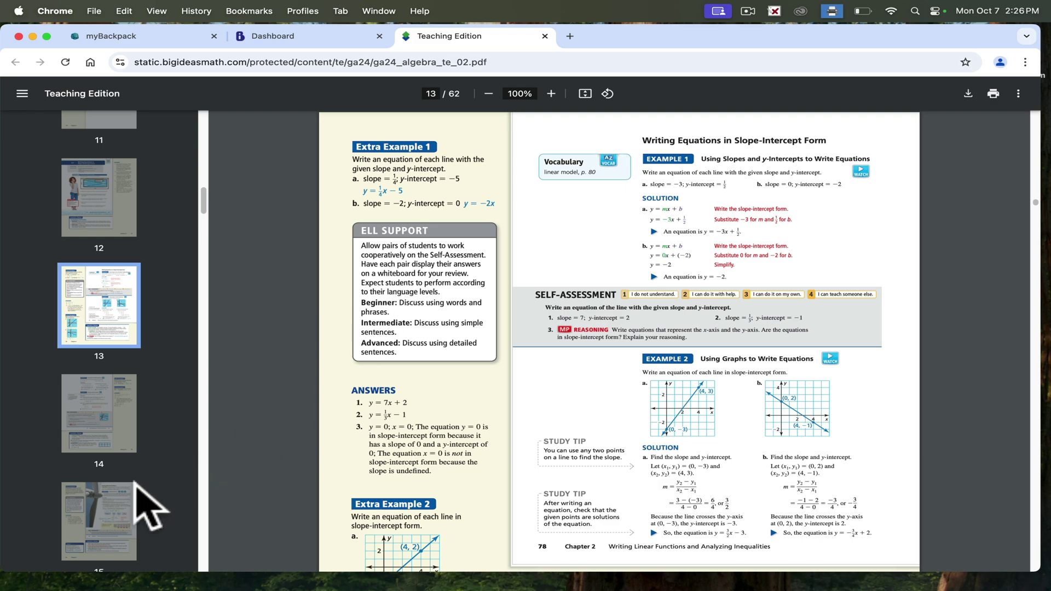
# Step: View pages 19, 18 and 15, then close the Teaching Edition tab
pyautogui.scroll(1, 158, 422)
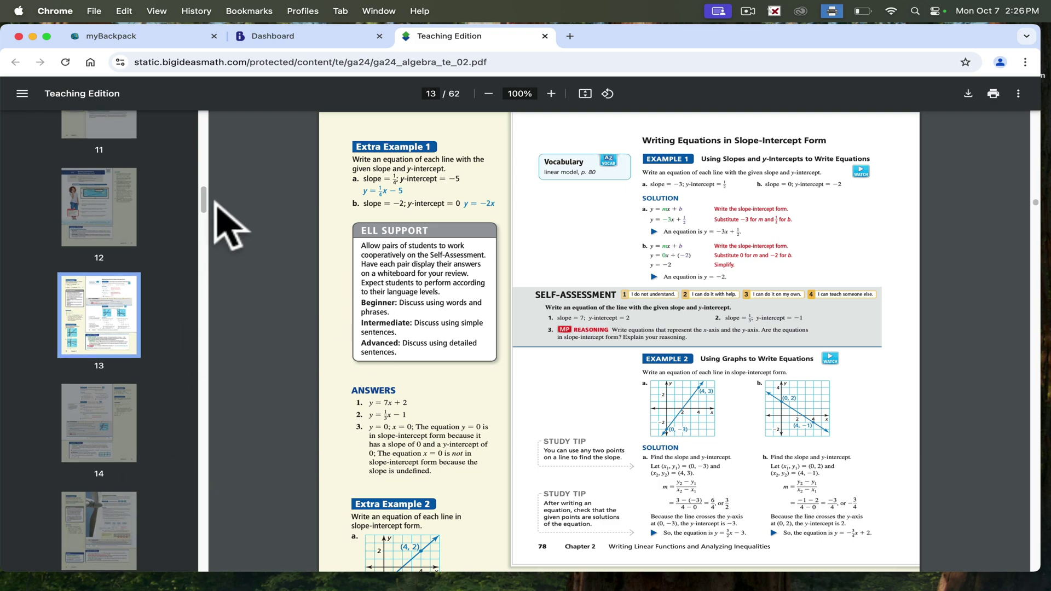
pyautogui.moveTo(203, 193); pyautogui.dragTo(212, 265)
pyautogui.click(93, 265)
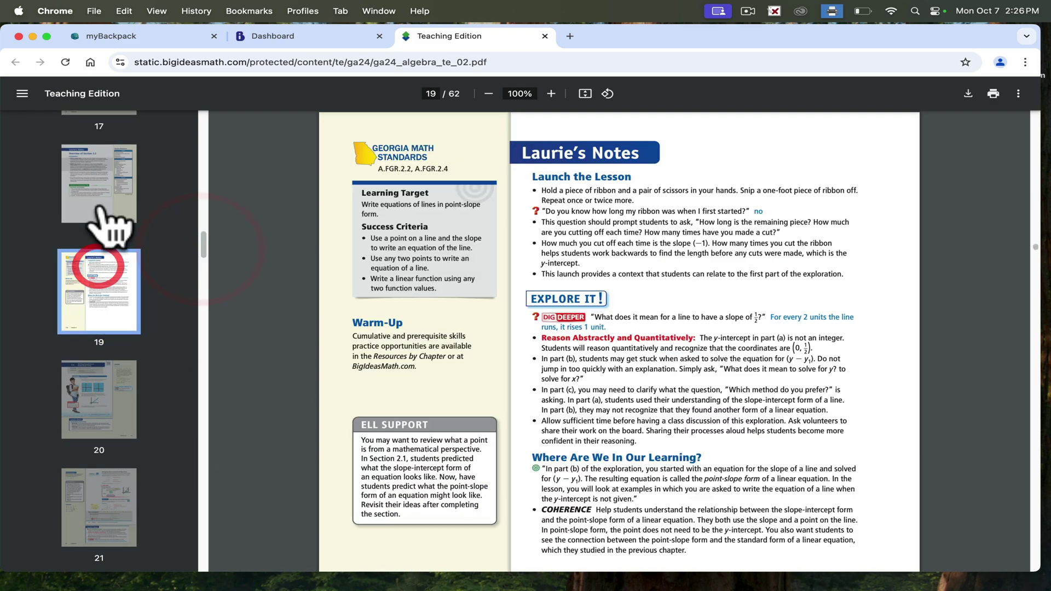
pyautogui.click(100, 210)
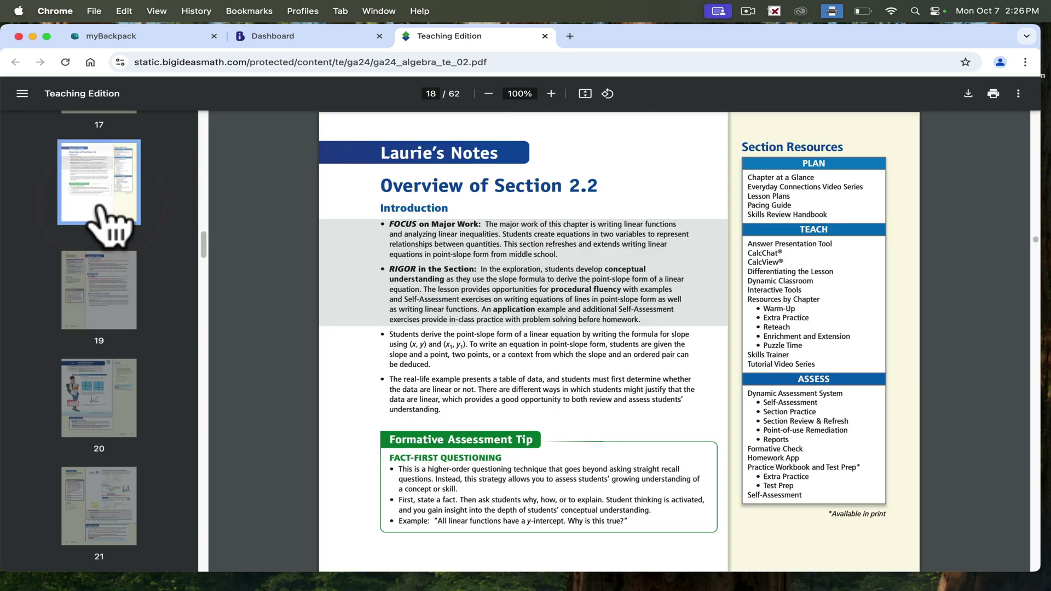
pyautogui.moveTo(204, 229); pyautogui.dragTo(206, 222)
pyautogui.click(82, 183)
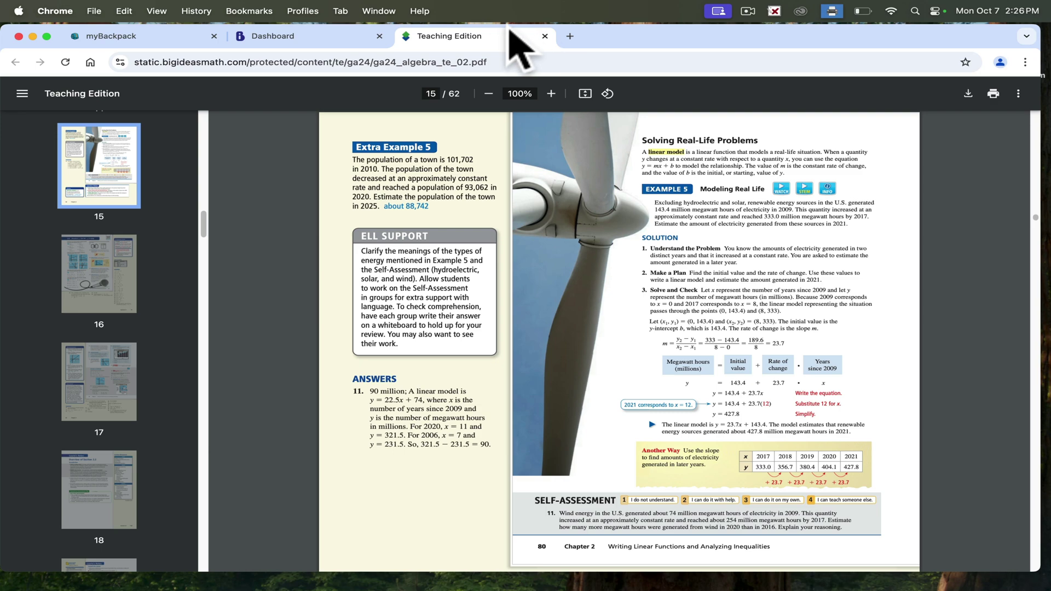
pyautogui.click(545, 36)
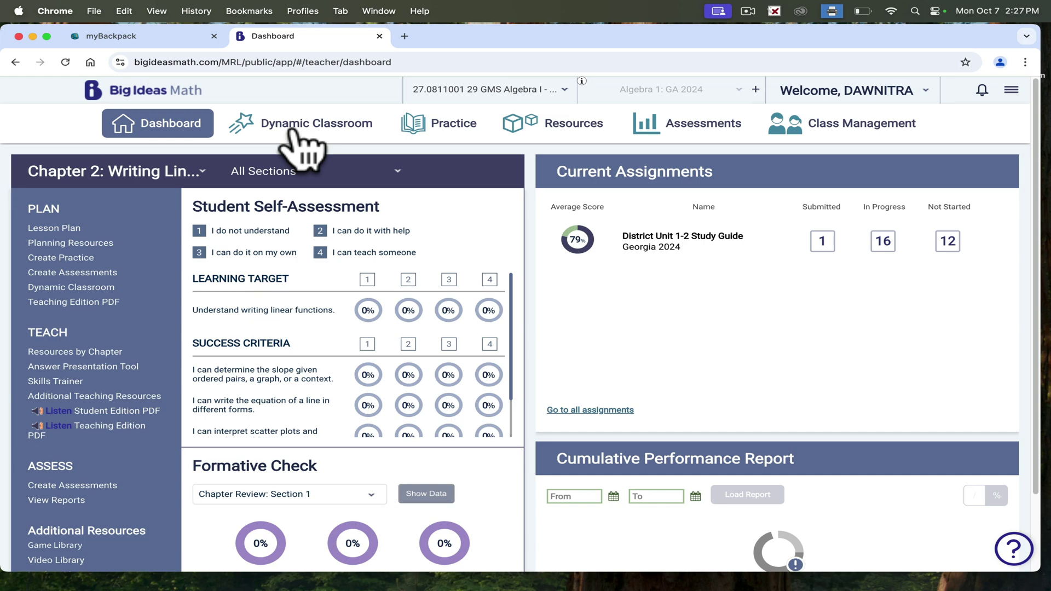
# Step: Open the Dynamic Classroom and navigate to Chapter 2's National Geographic Explorer page
pyautogui.click(300, 143)
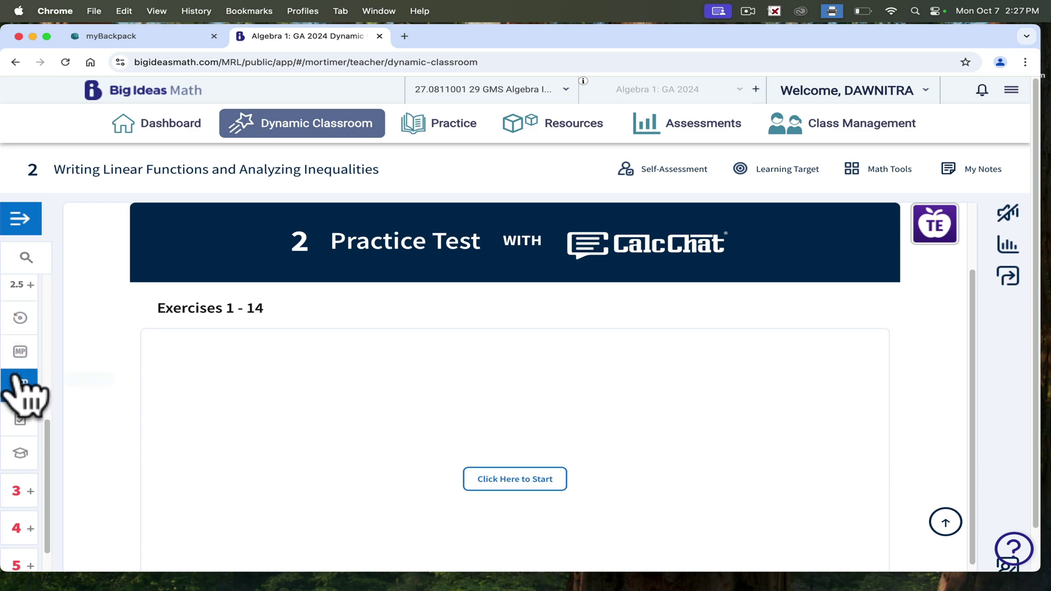
pyautogui.scroll(-1, 24, 377)
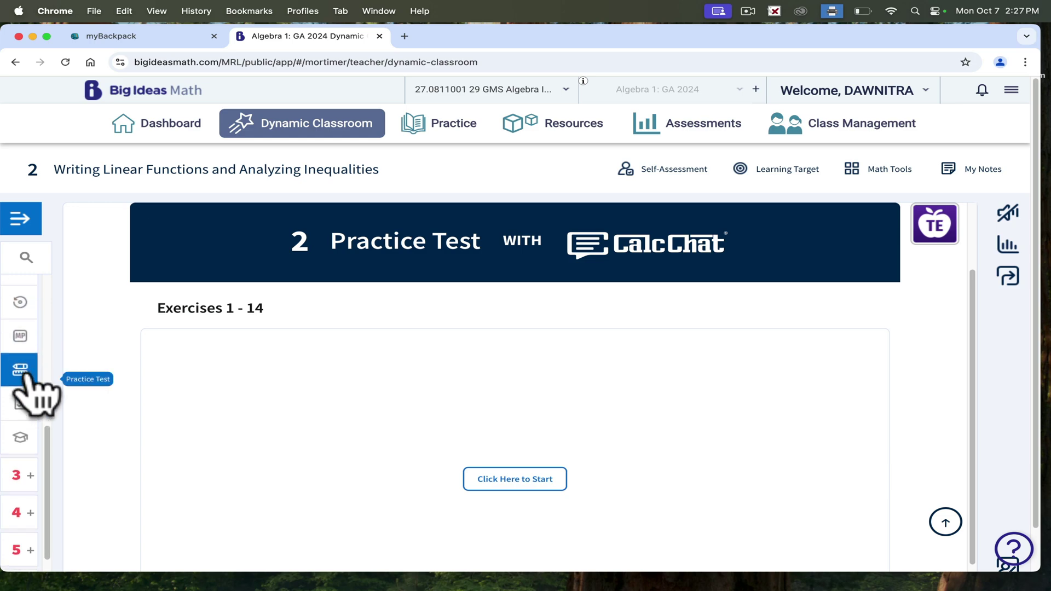
pyautogui.scroll(10, 33, 386)
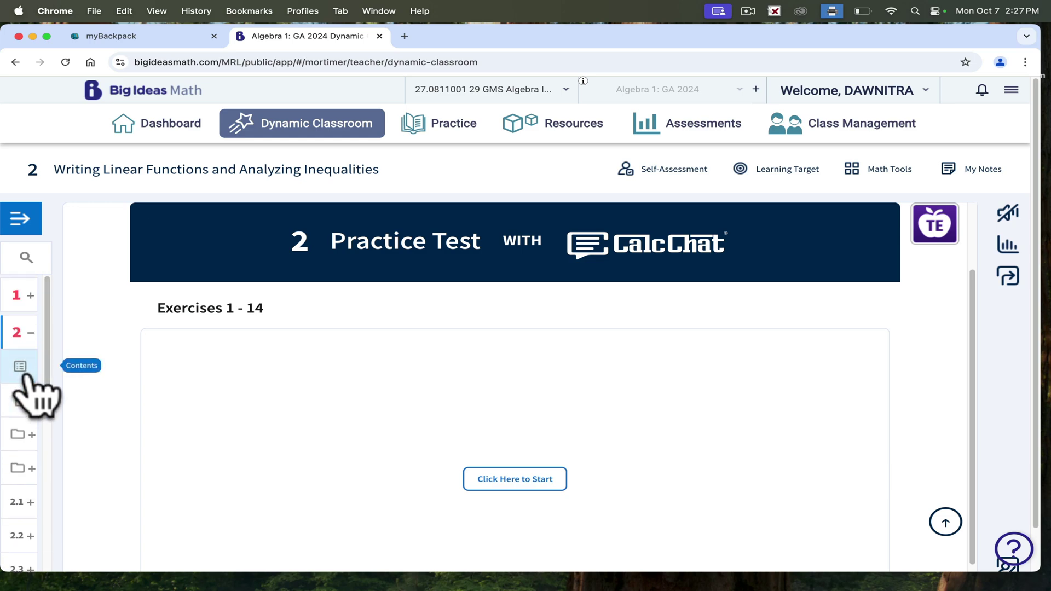
pyautogui.click(23, 341)
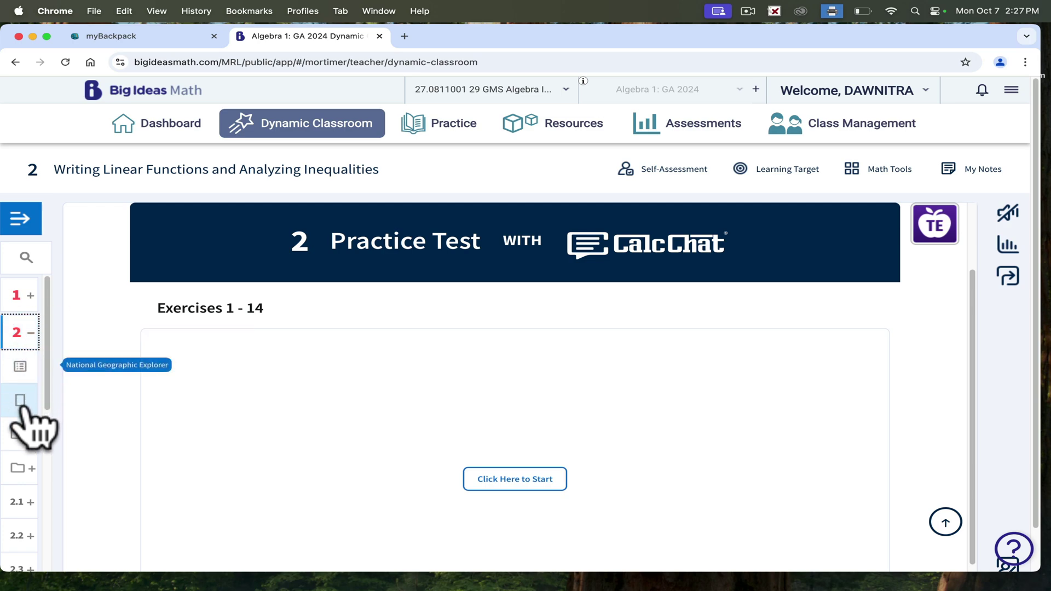
pyautogui.click(30, 430)
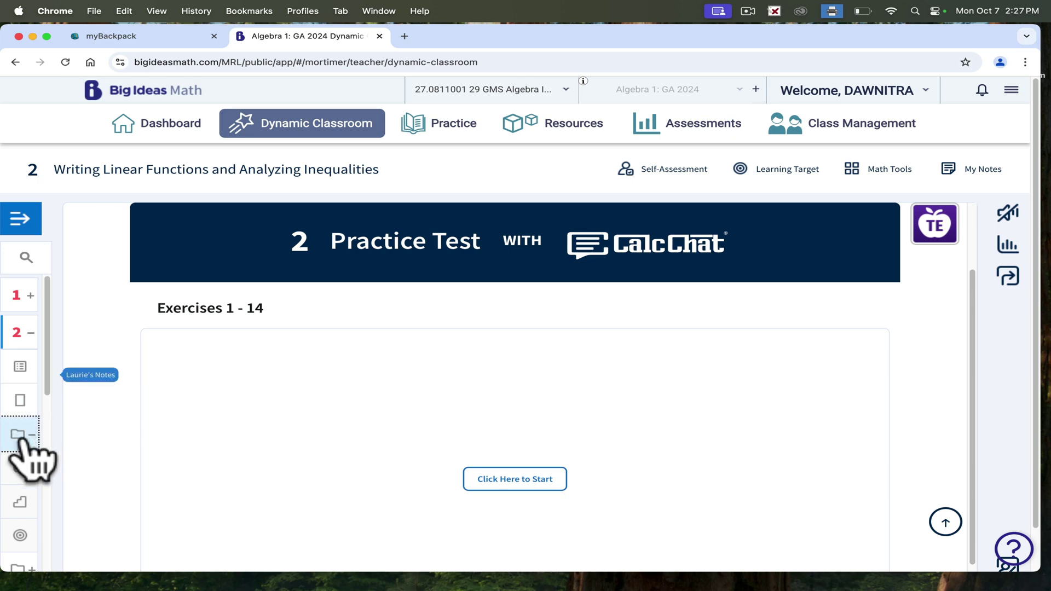
pyautogui.click(18, 405)
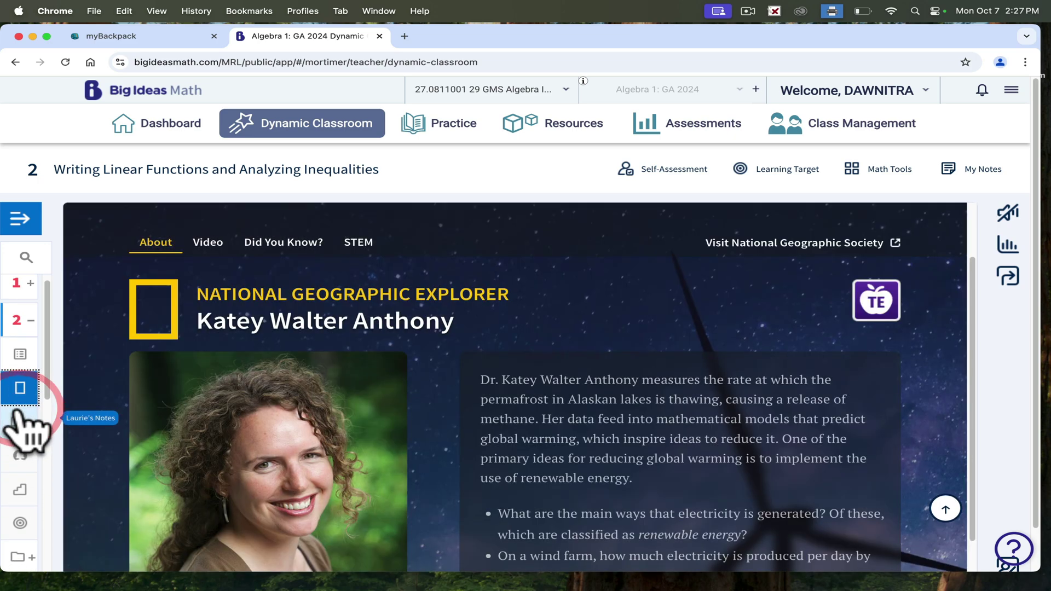
pyautogui.scroll(-8, 509, 446)
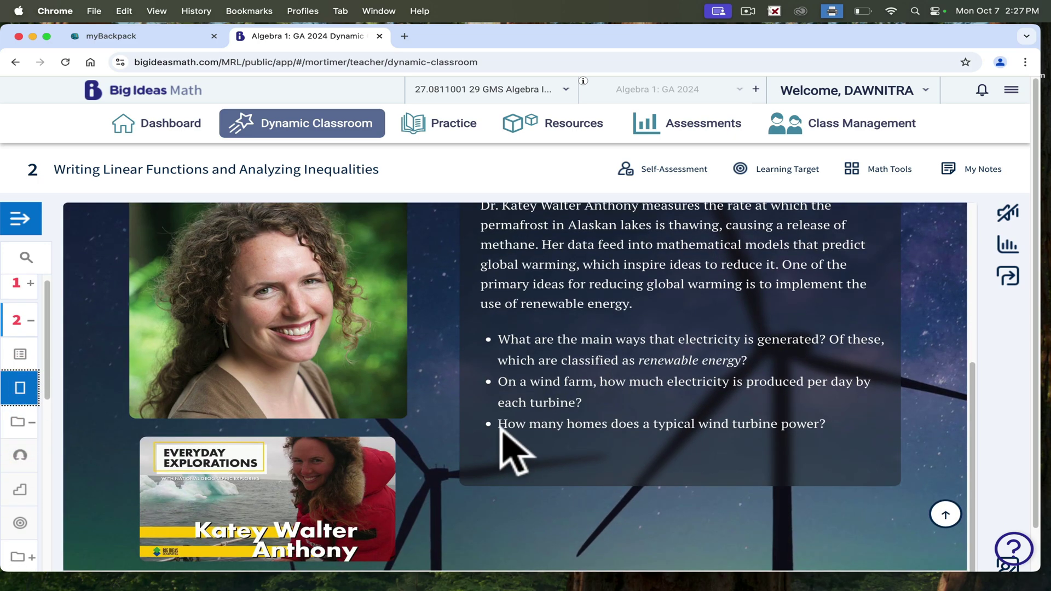
pyautogui.scroll(10, 513, 448)
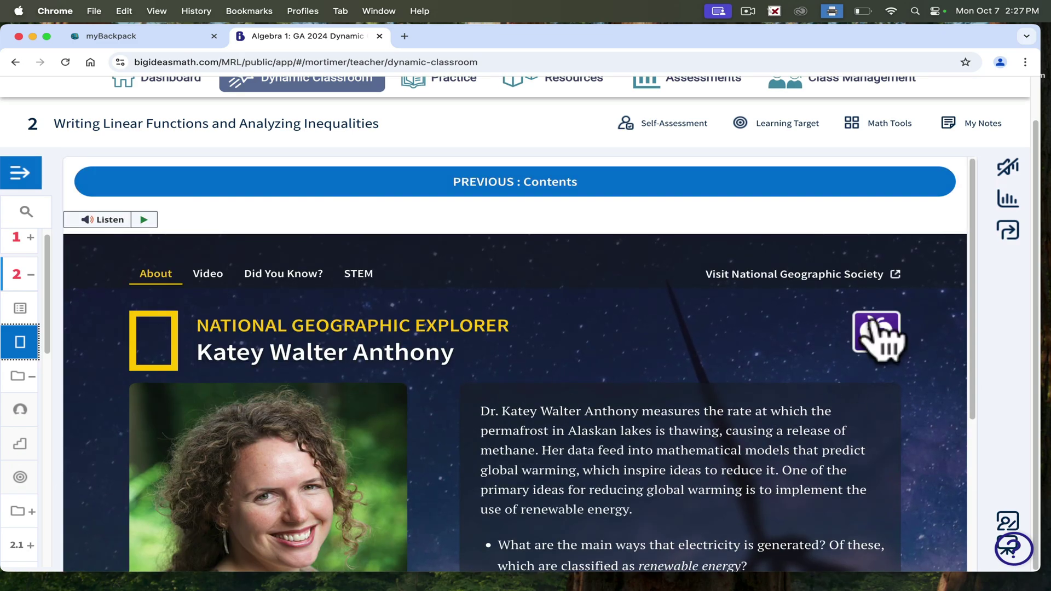
pyautogui.scroll(-6, 879, 342)
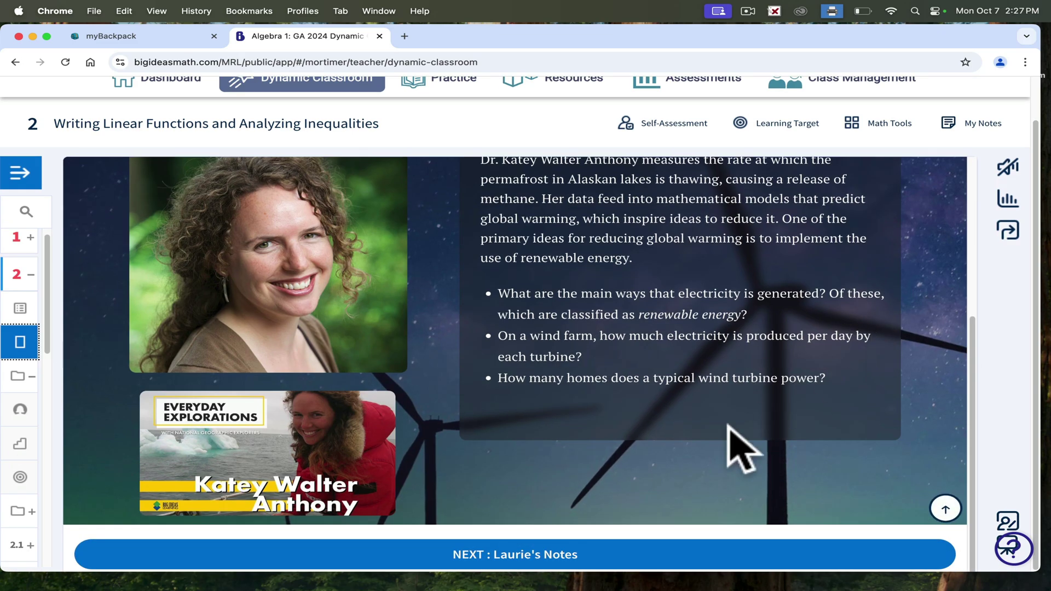
# Step: Advance through the teacher notes and Progressions to Chapter 2's Learning Targets and Success Criteria
pyautogui.click(481, 555)
pyautogui.scroll(-10, 482, 559)
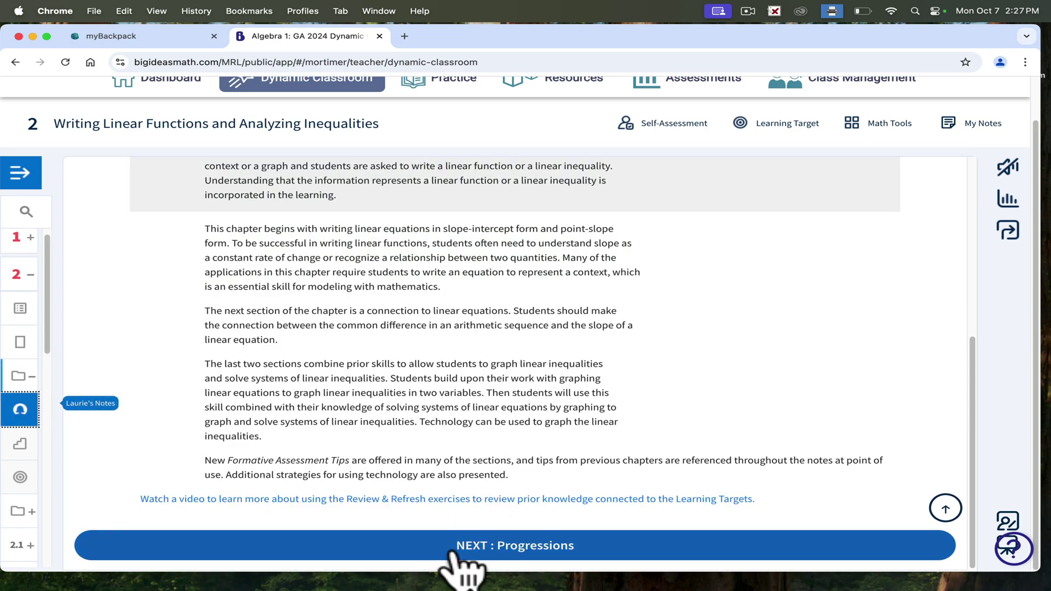
pyautogui.click(453, 554)
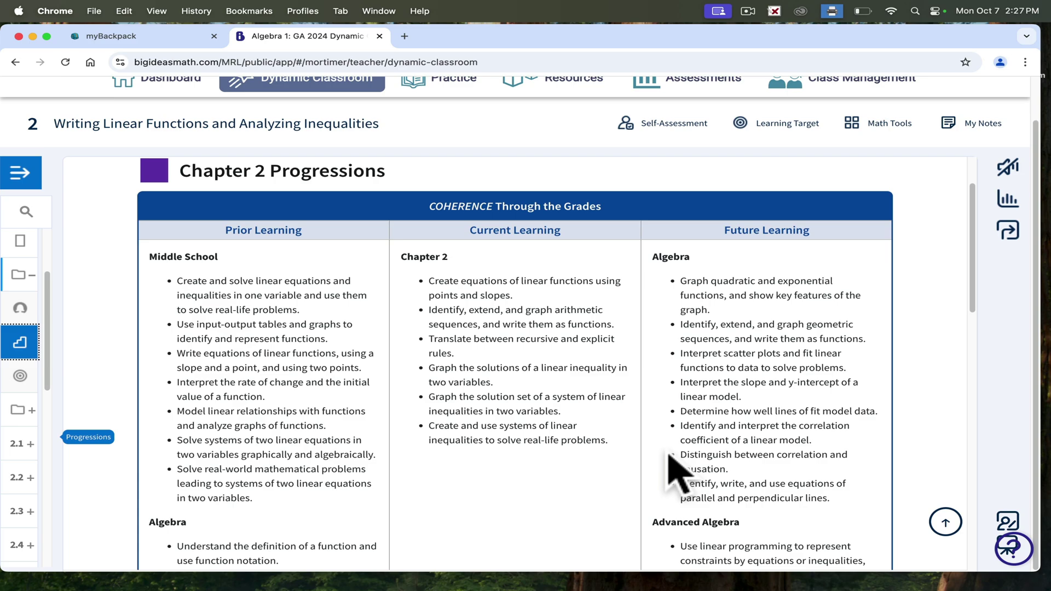
pyautogui.scroll(2, 674, 463)
pyautogui.scroll(-15, 674, 464)
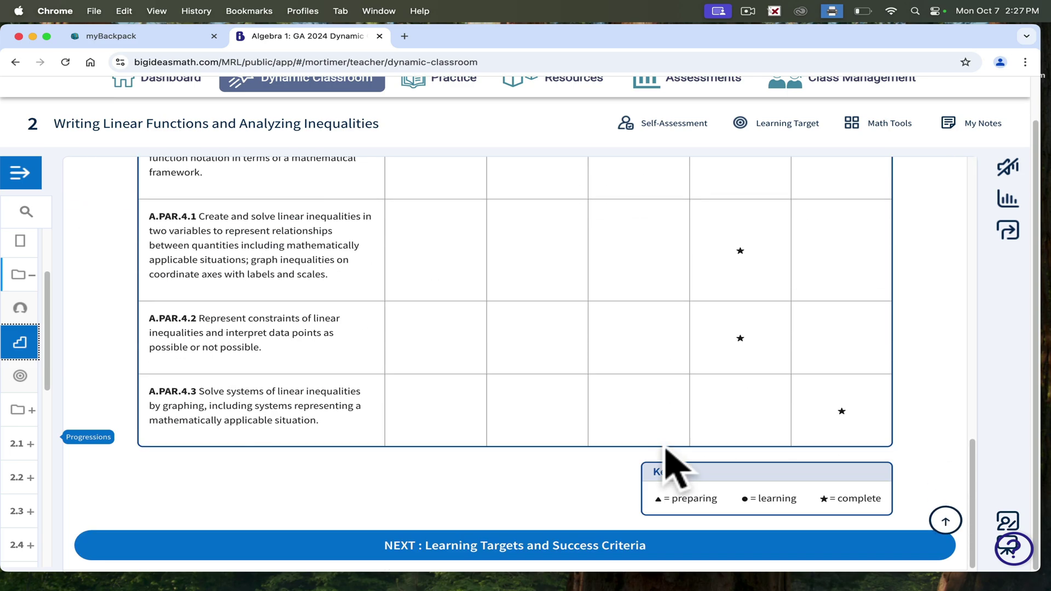
pyautogui.click(480, 555)
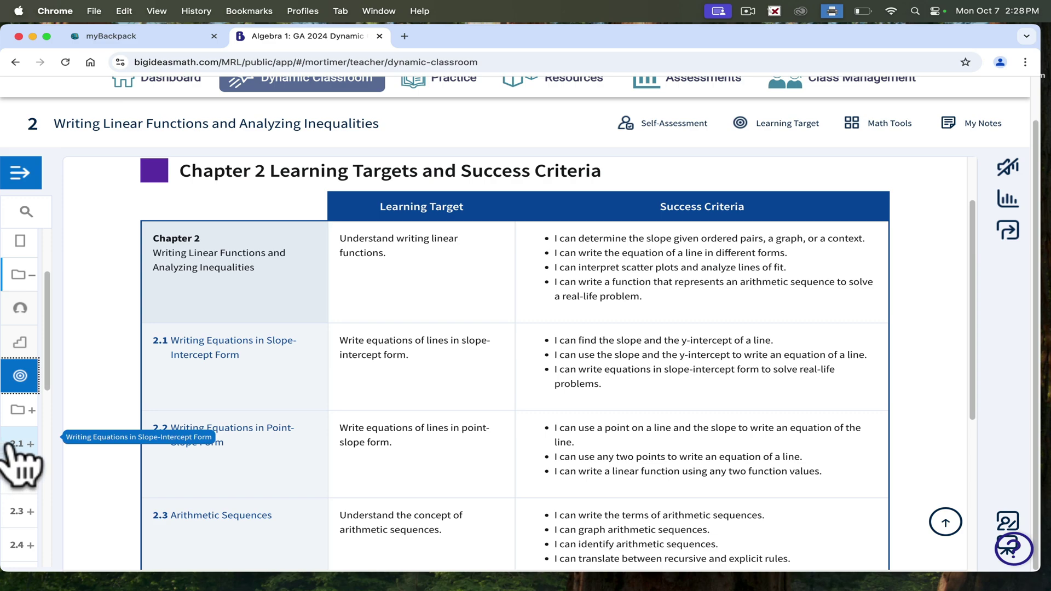
# Step: Open lesson 2.1's Warm Up and show it in full screen
pyautogui.click(12, 442)
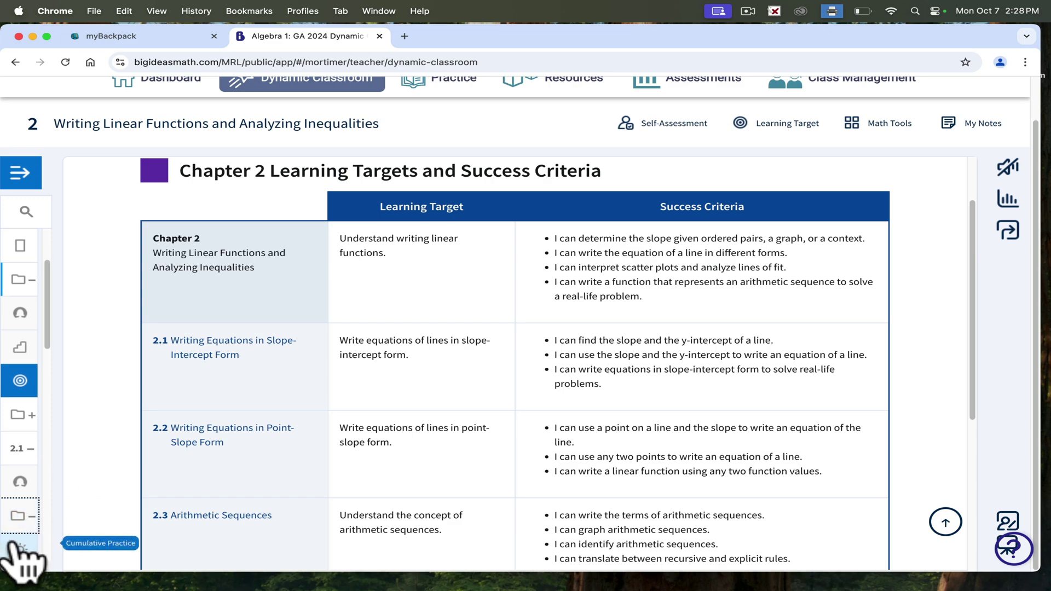
pyautogui.click(13, 542)
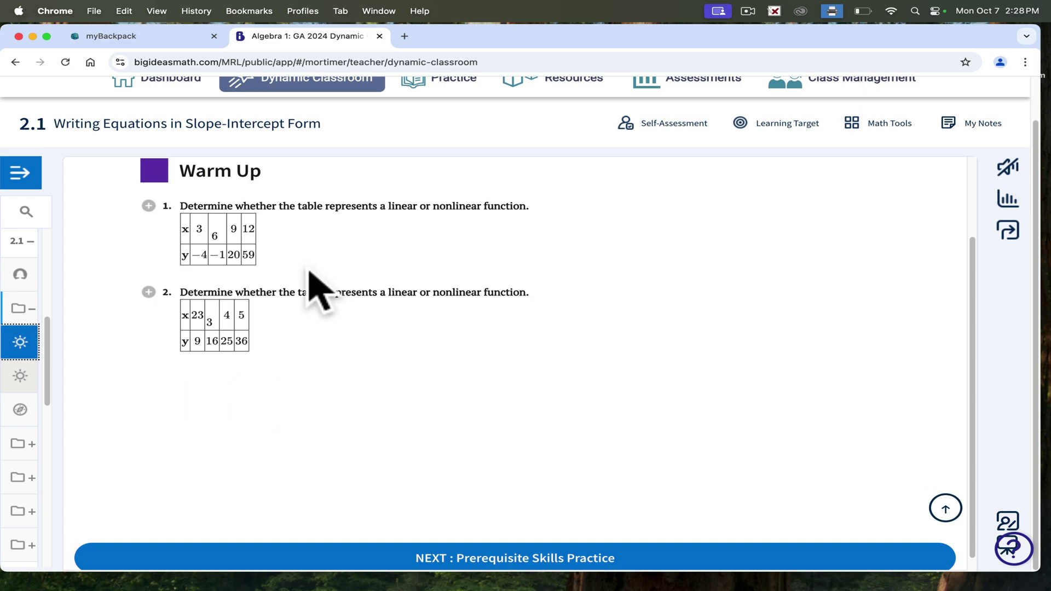
pyautogui.scroll(1, 1016, 489)
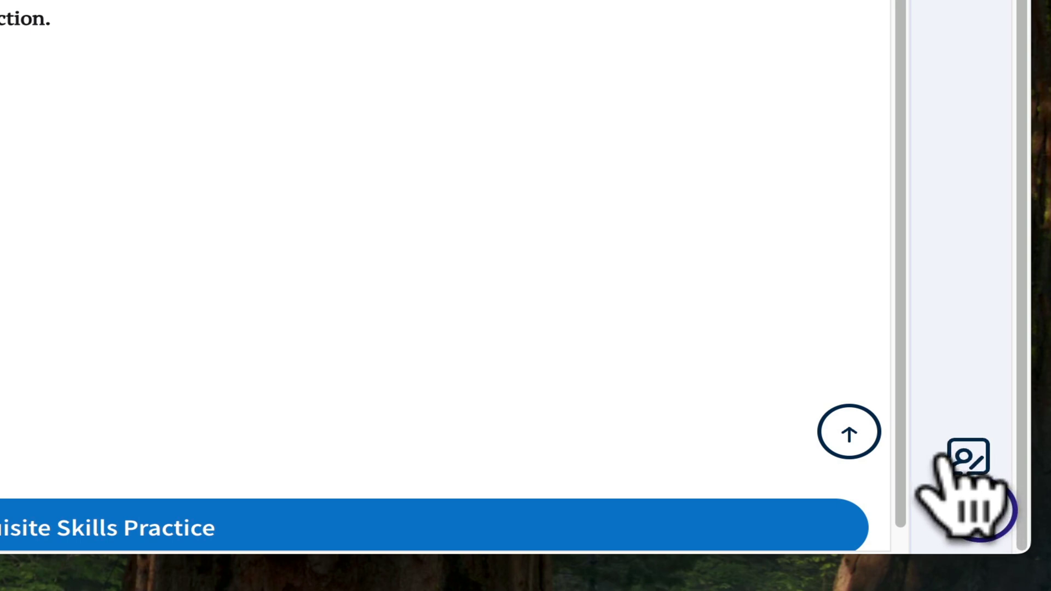
pyautogui.click(940, 459)
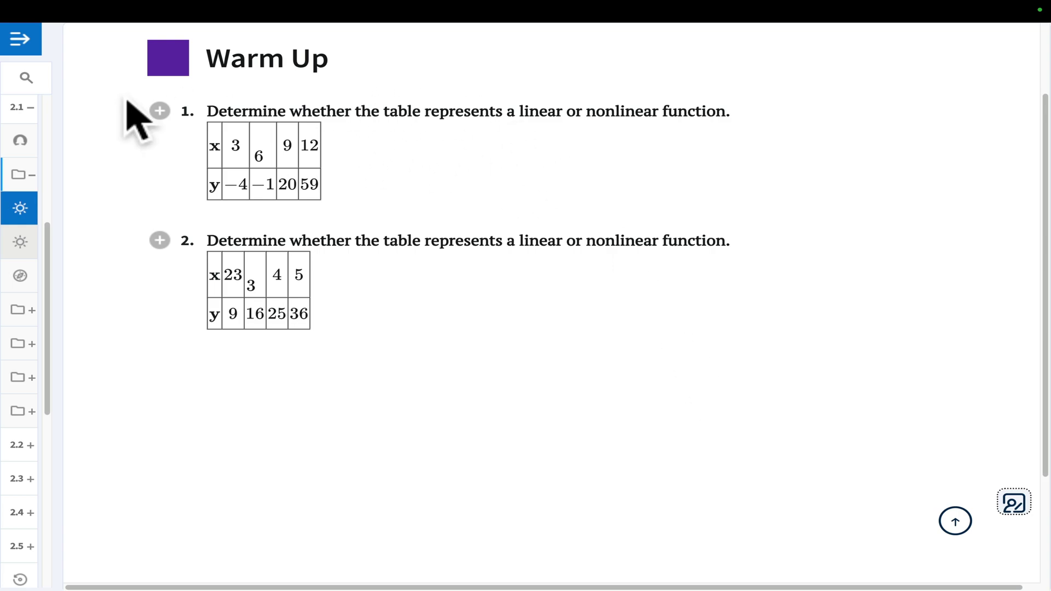
# Step: Reveal both warm-up answers (nonlinear) and continue to Prerequisite Skills Practice
pyautogui.click(154, 111)
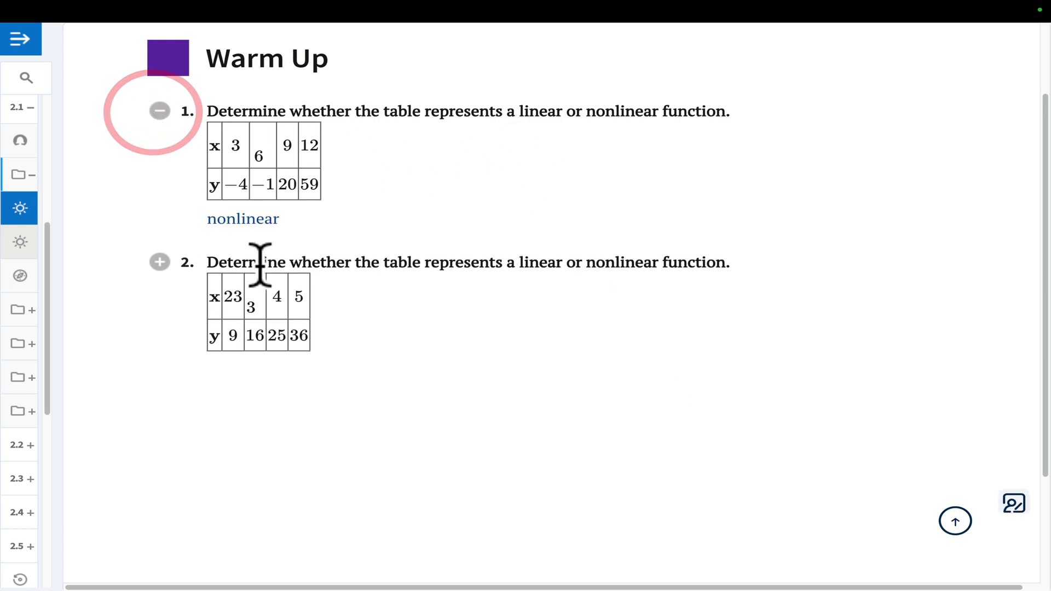
pyautogui.click(160, 262)
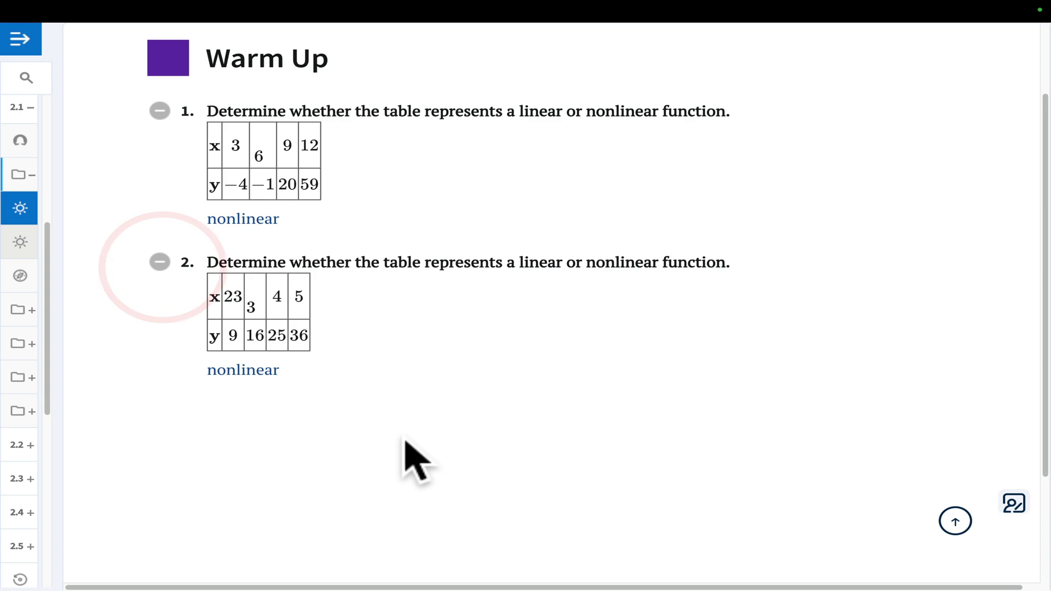
pyautogui.scroll(2, 400, 416)
pyautogui.scroll(-5, 443, 329)
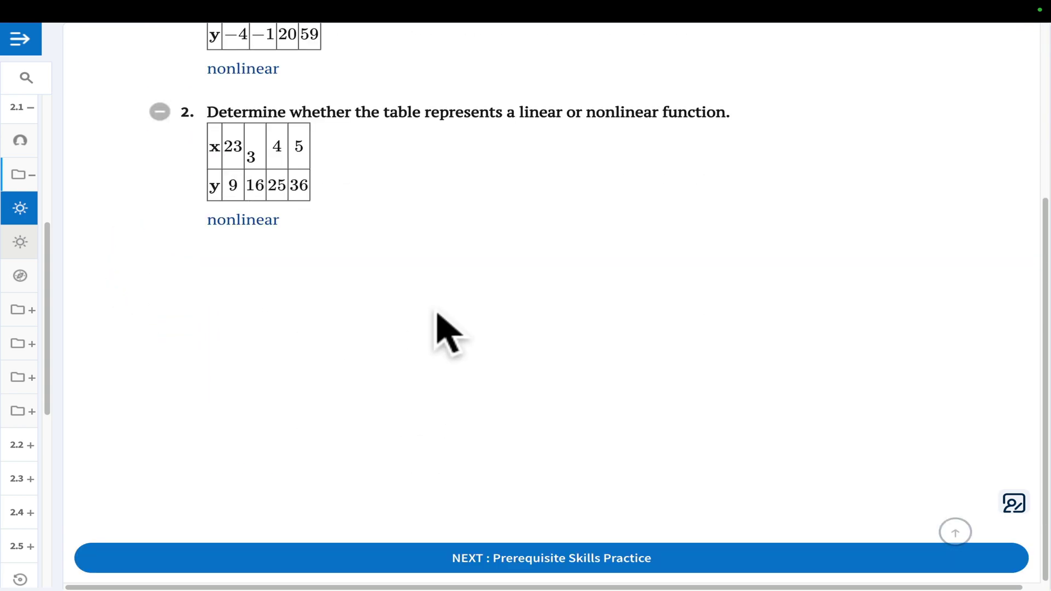
pyautogui.click(492, 558)
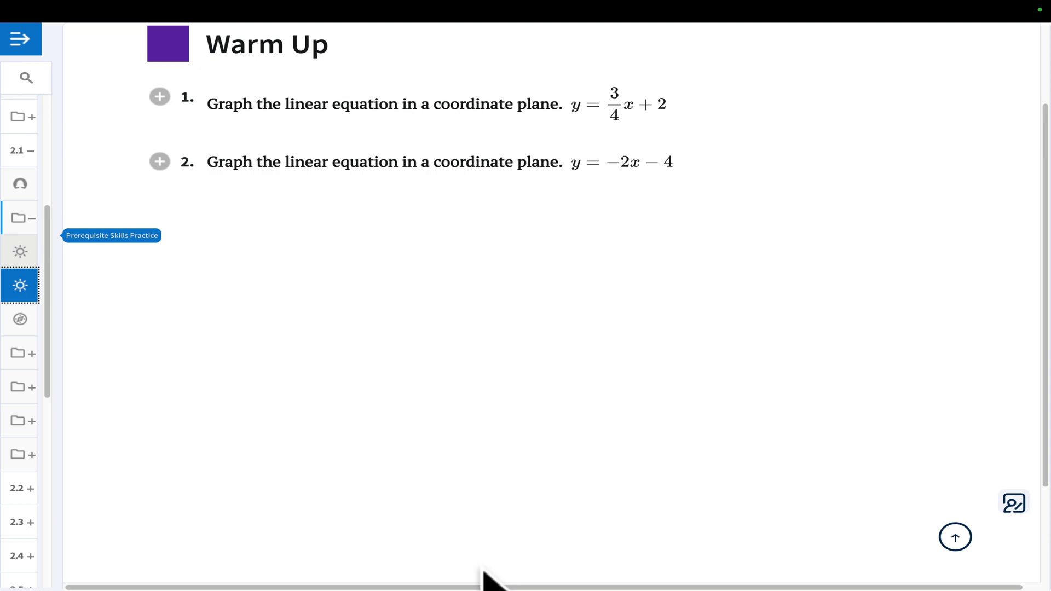
pyautogui.scroll(-3, 482, 568)
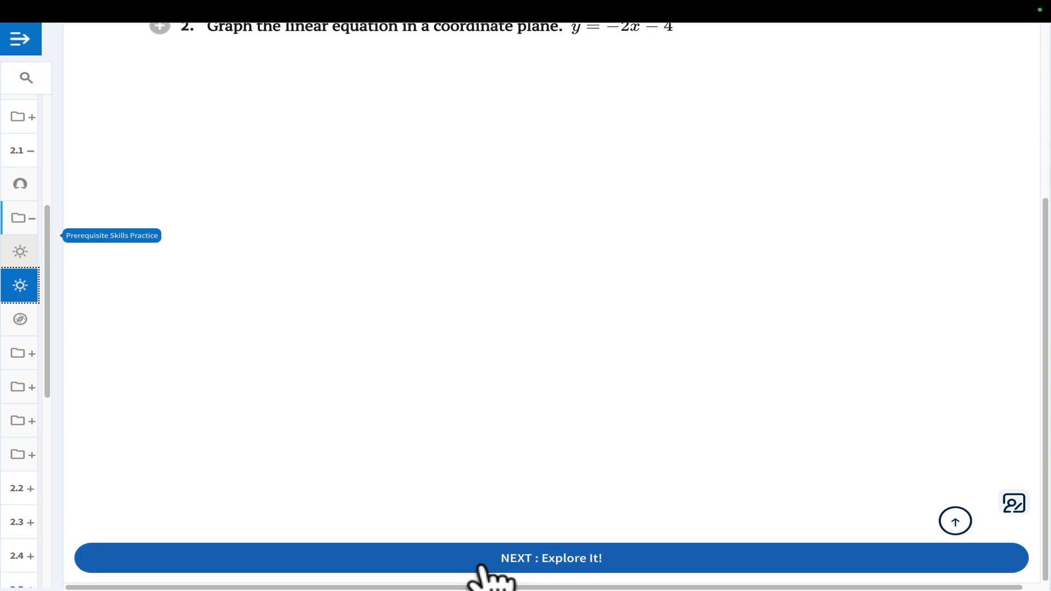
# Step: Read through Explore It!'s landline and cell phone graph, then continue to Example 1
pyautogui.click(482, 569)
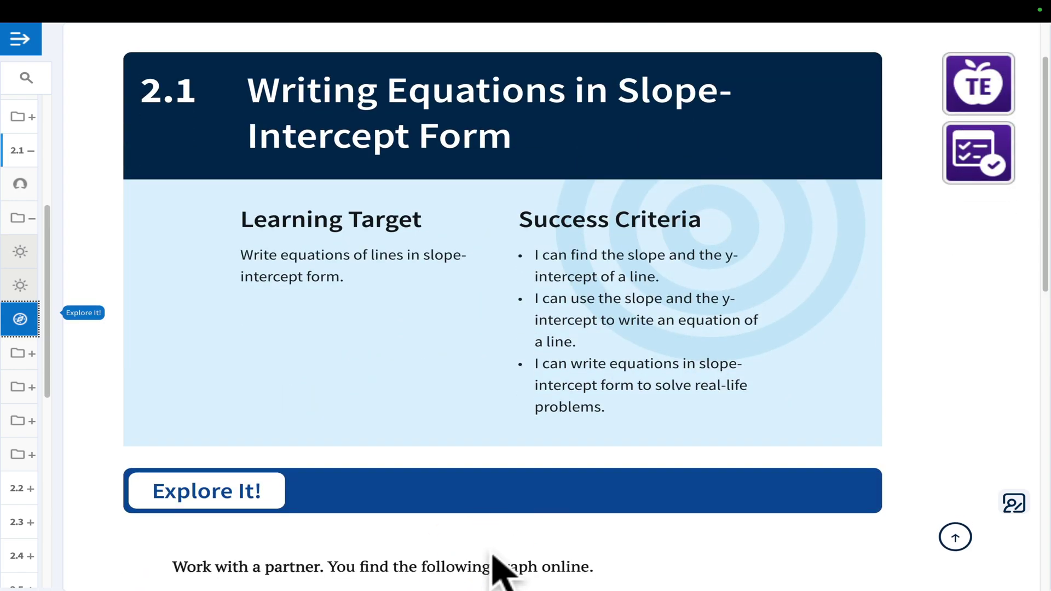
pyautogui.scroll(-5, 498, 569)
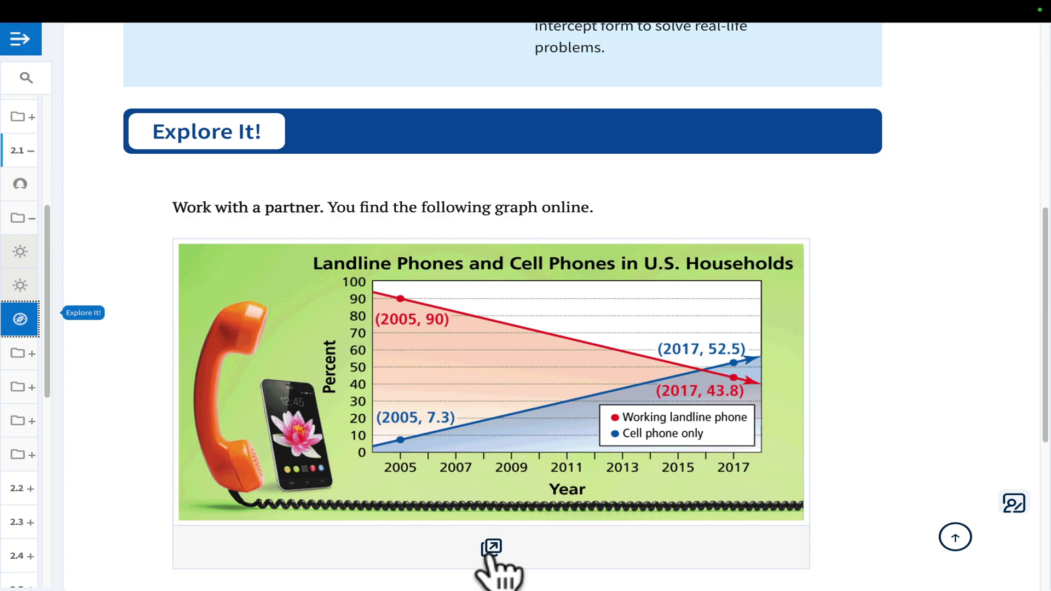
pyautogui.scroll(-1, 493, 556)
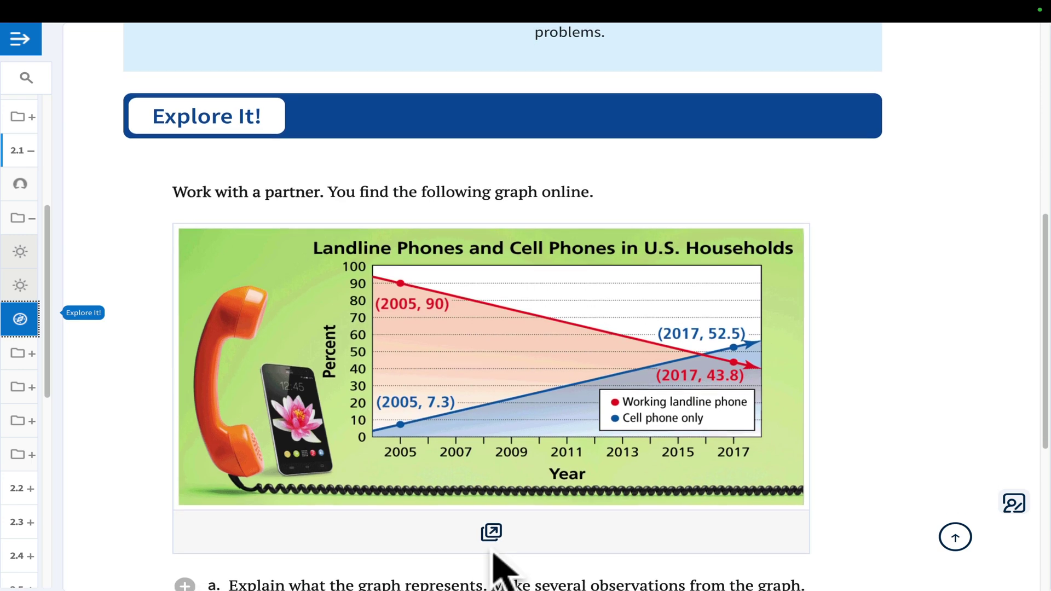
pyautogui.scroll(-2, 495, 554)
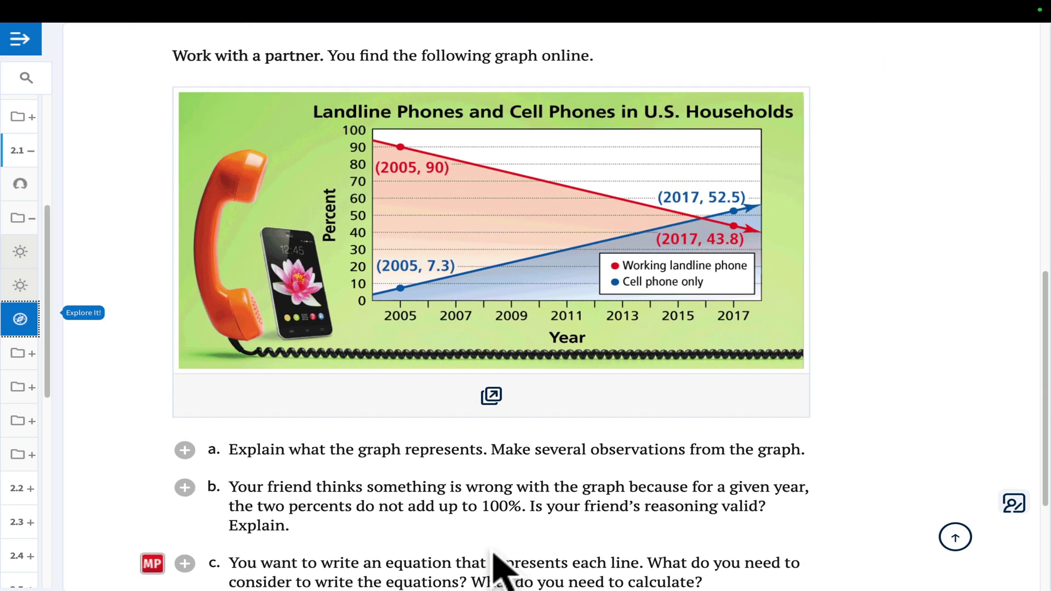
pyautogui.scroll(-1, 490, 556)
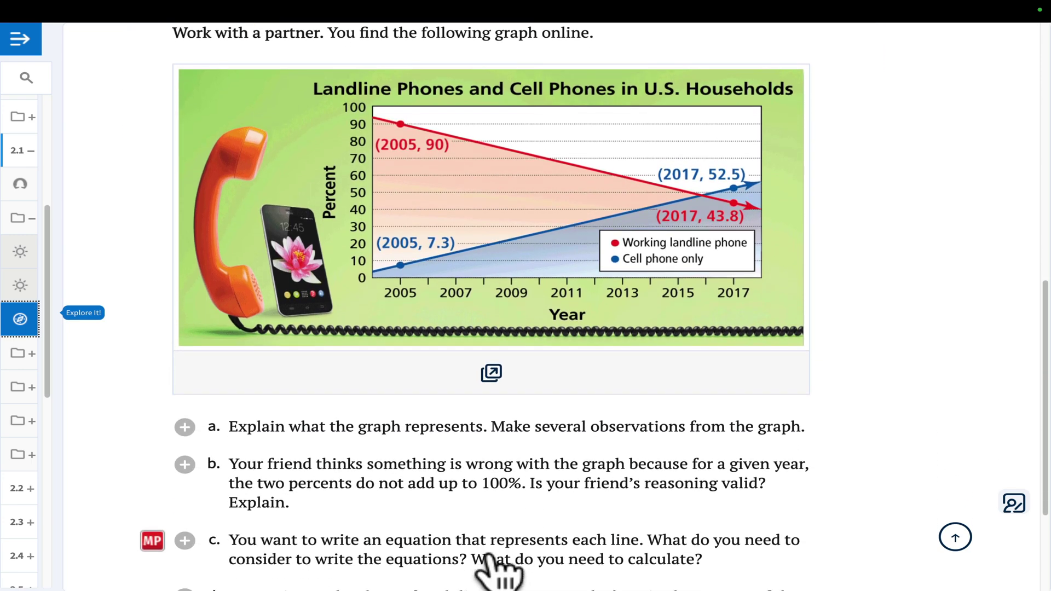
pyautogui.scroll(-3, 495, 558)
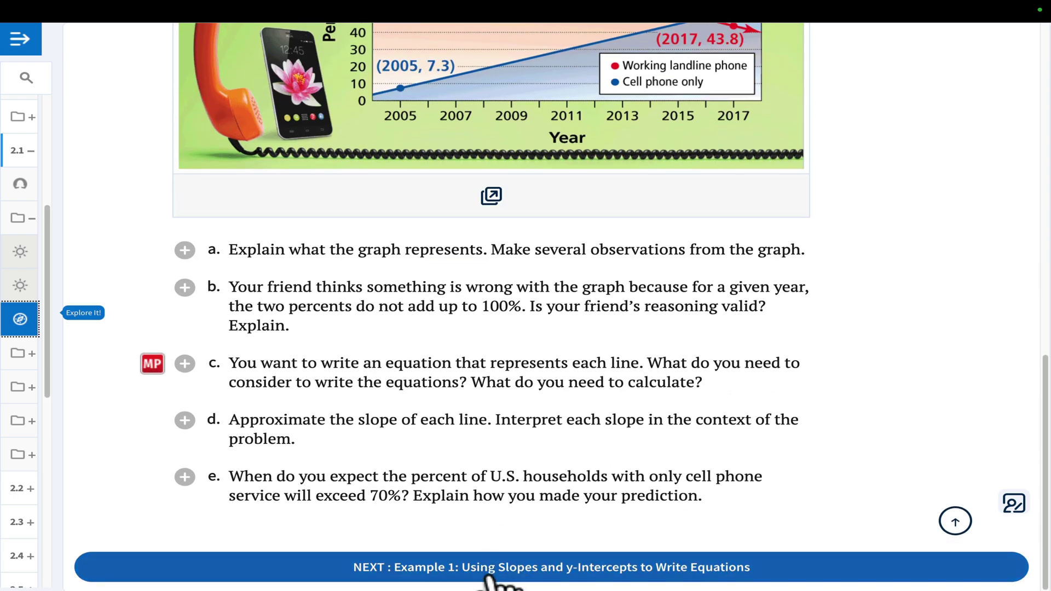
pyautogui.click(496, 572)
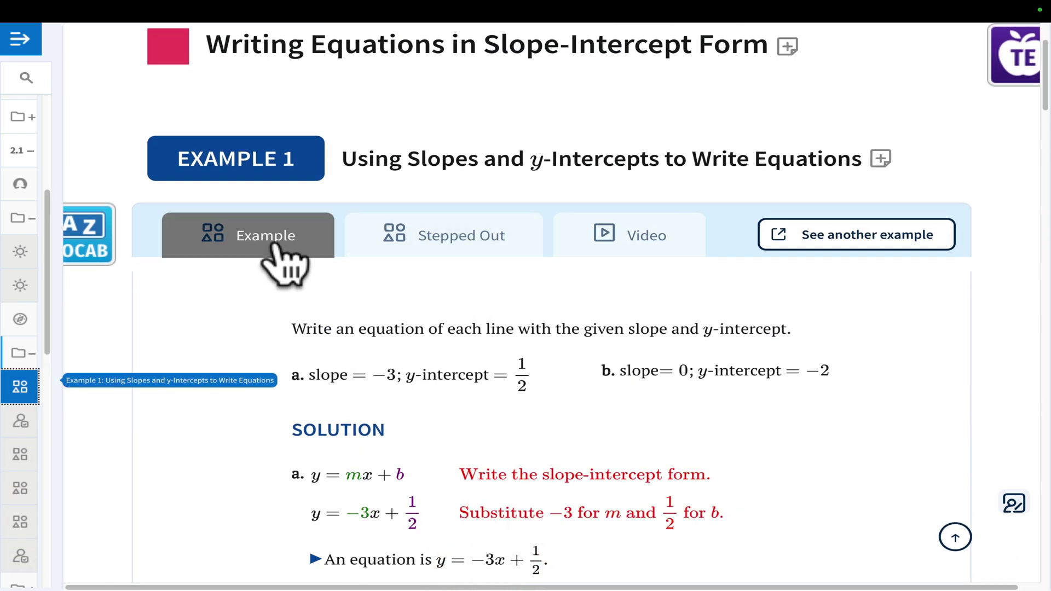
# Step: Reveal Example 1's stepped-out solution for part a, then switch to its Video version
pyautogui.scroll(-1, 592, 507)
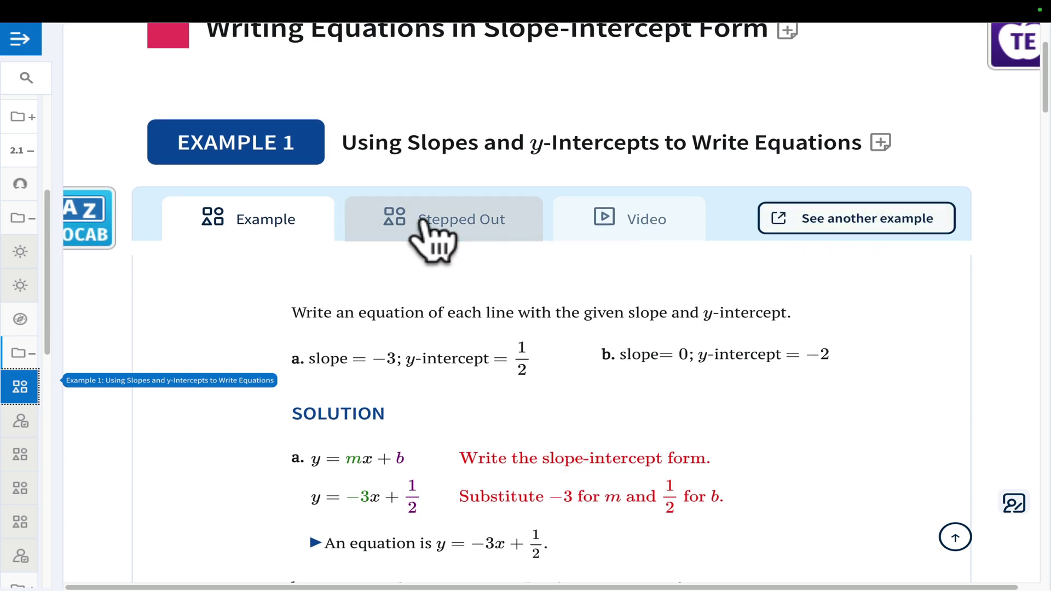
pyautogui.click(432, 230)
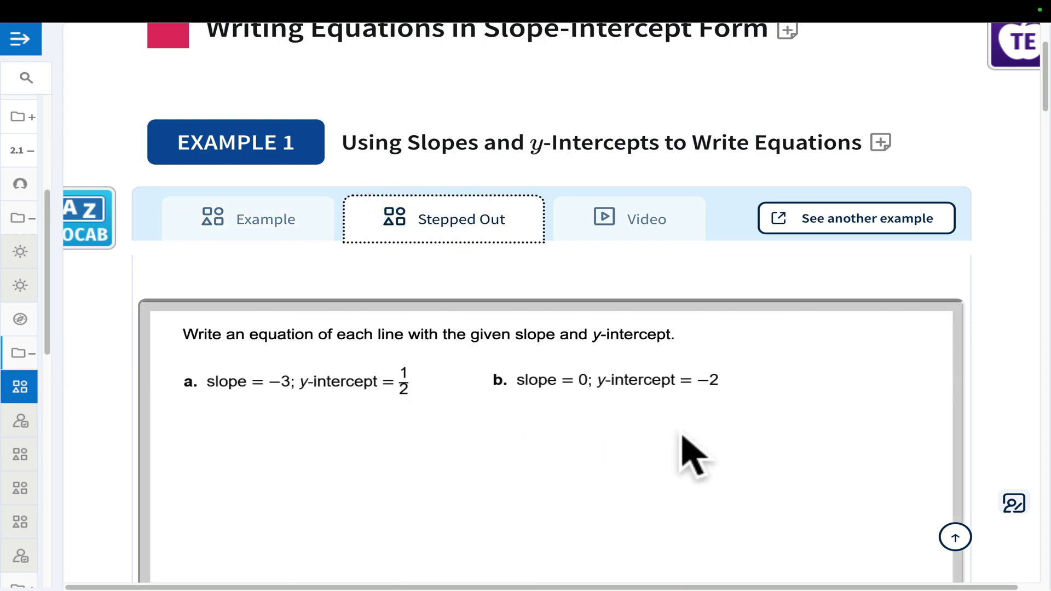
pyautogui.click(671, 448)
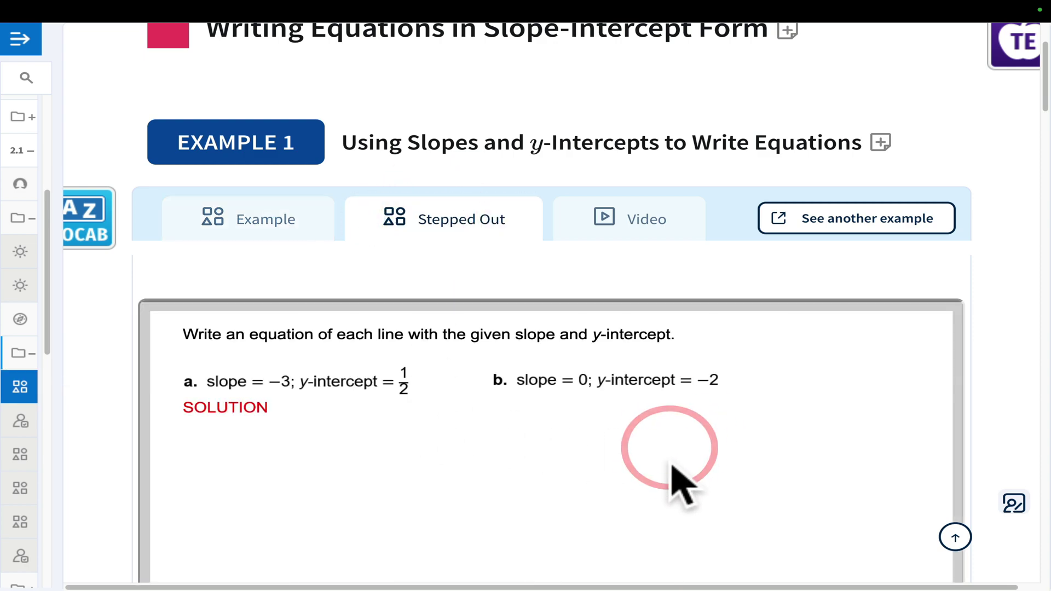
pyautogui.click(671, 465)
pyautogui.click(671, 465)
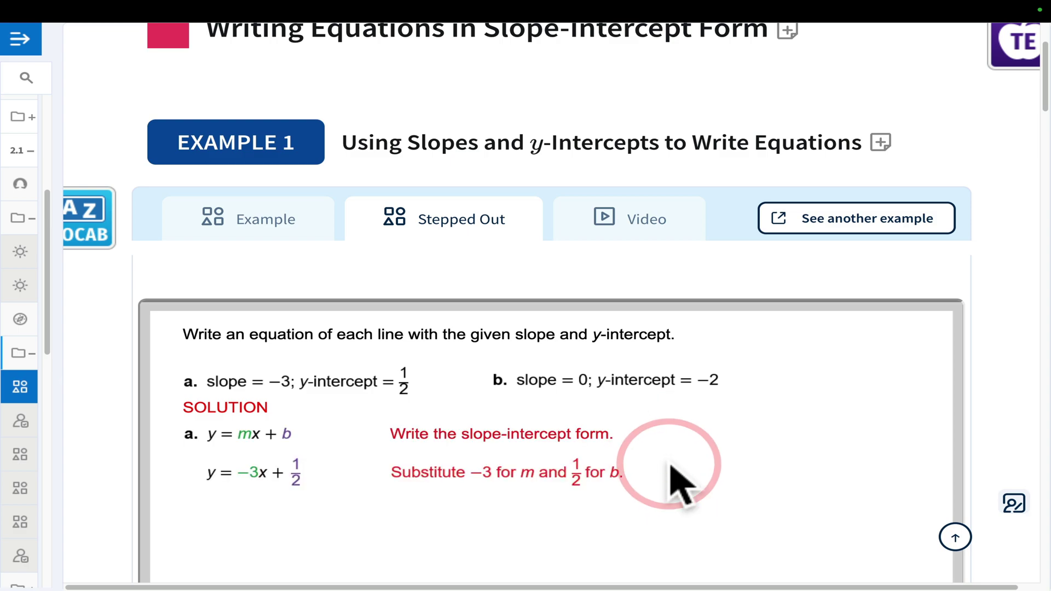
pyautogui.click(671, 466)
pyautogui.click(613, 215)
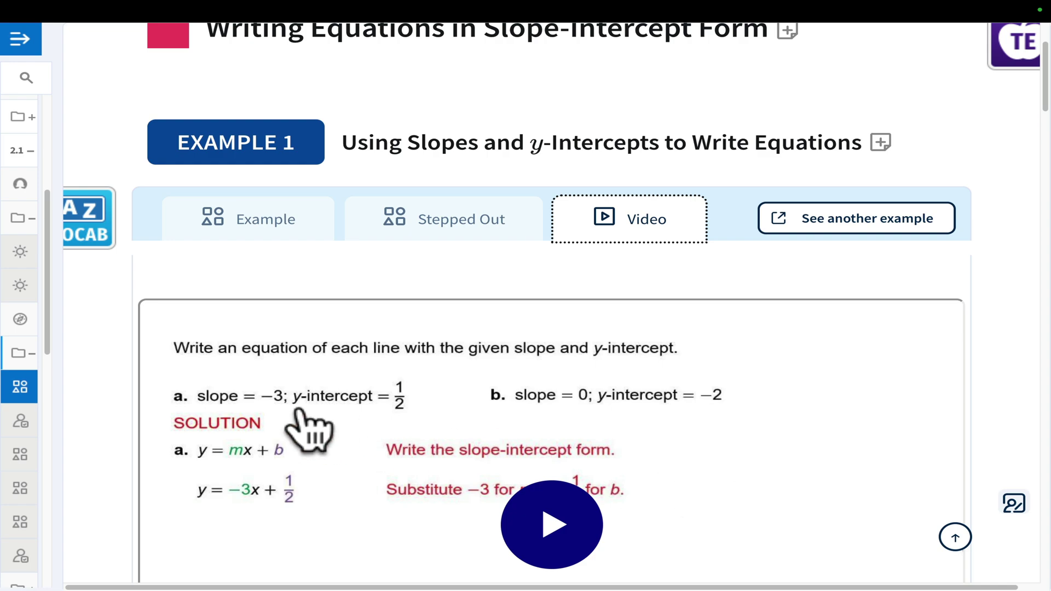
# Step: Load and begin the Exercises 1 - 3 self-assessment
pyautogui.scroll(3, 339, 356)
pyautogui.scroll(-15, 343, 357)
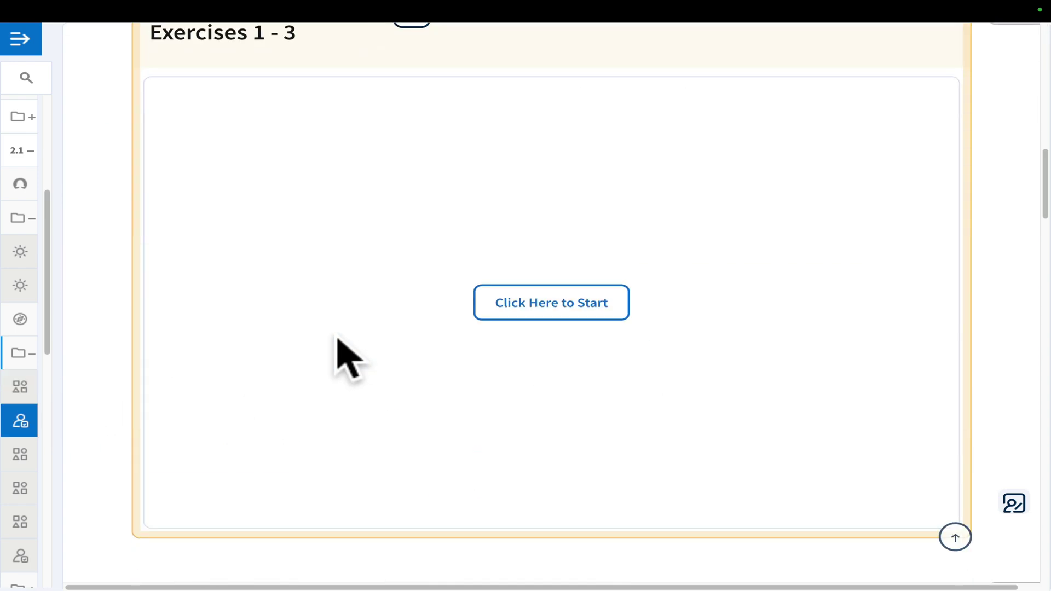
pyautogui.scroll(1, 378, 367)
pyautogui.scroll(3, 378, 367)
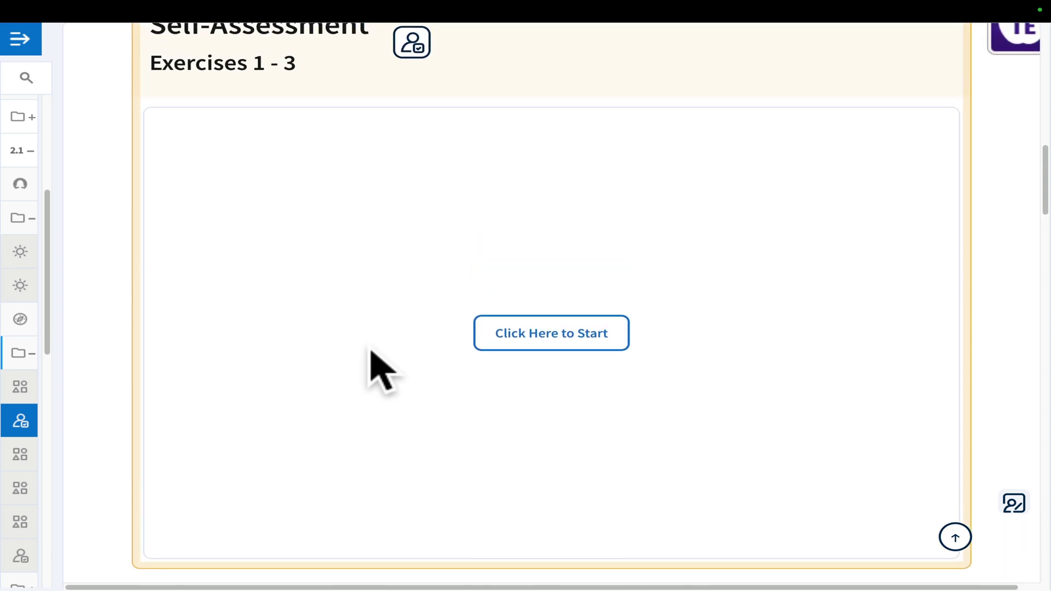
pyautogui.click(535, 356)
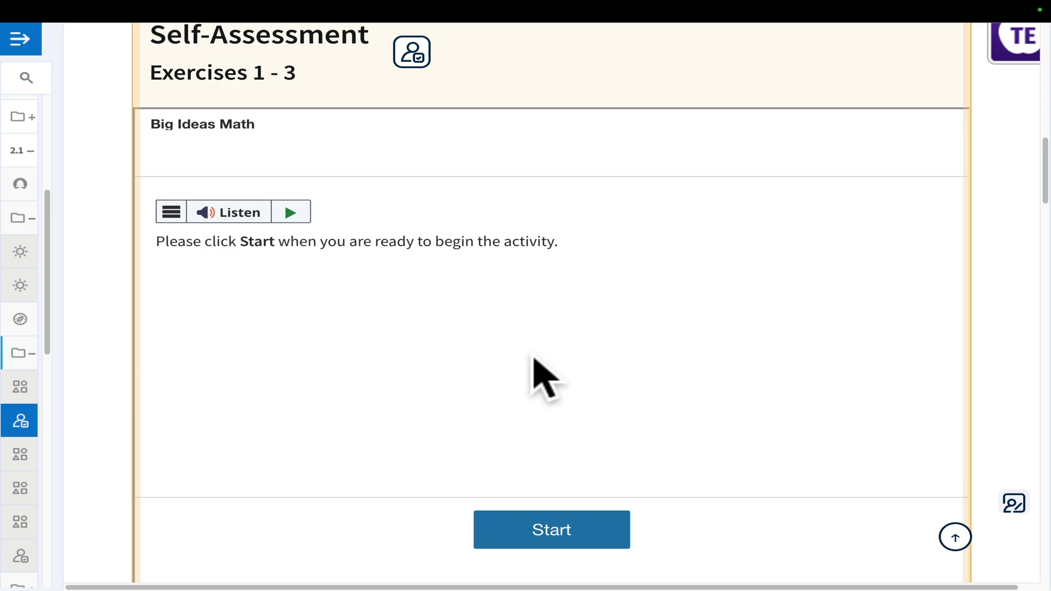
pyautogui.click(541, 534)
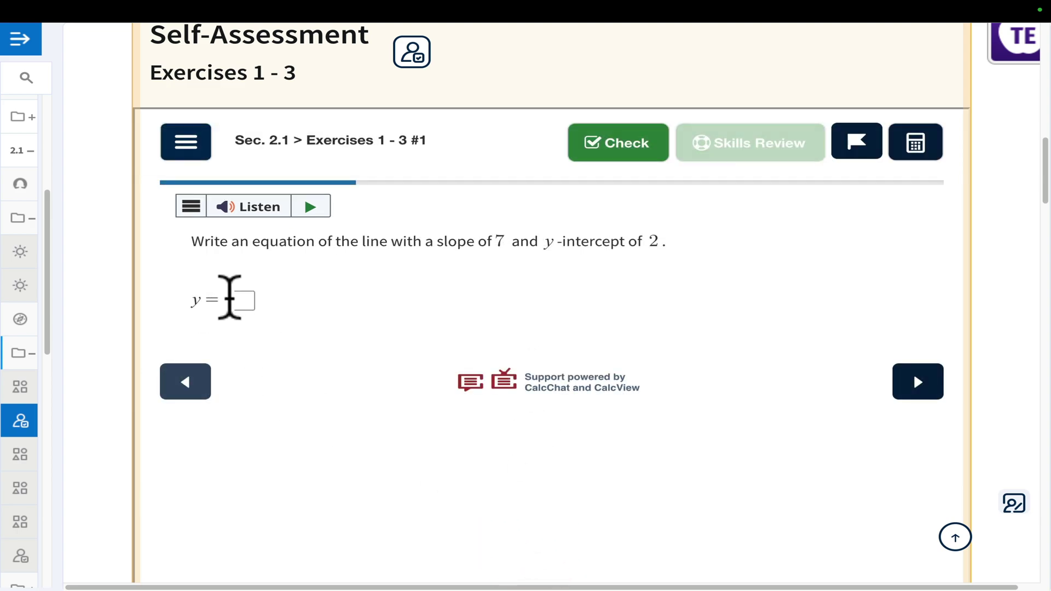
# Step: Answer y = 7x + 2, check it, and exit full screen
pyautogui.click(237, 302)
pyautogui.click(237, 301)
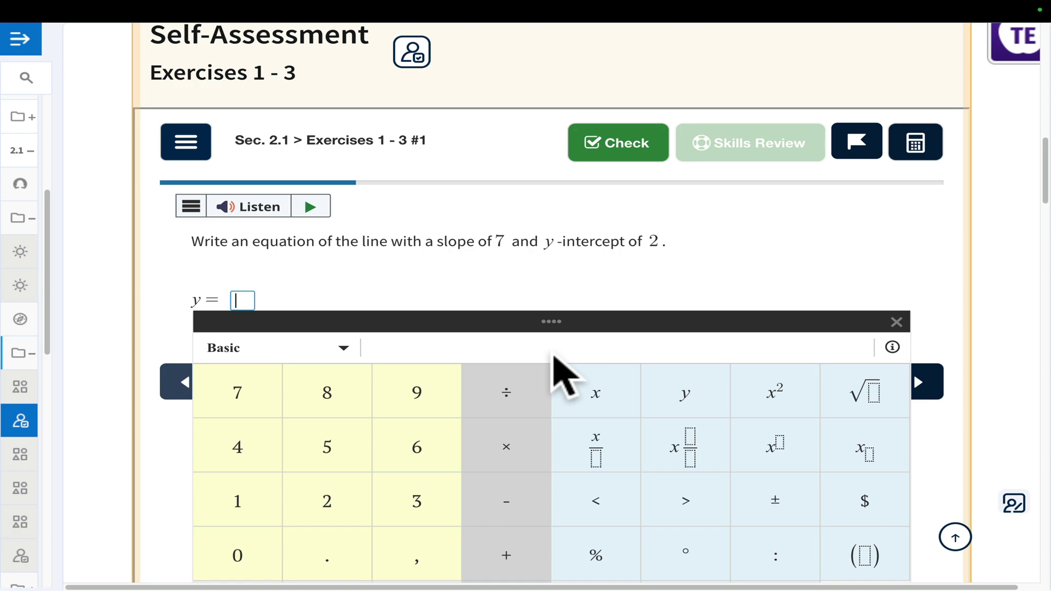
pyautogui.write('7')
pyautogui.click(559, 372)
pyautogui.click(506, 555)
pyautogui.click(327, 501)
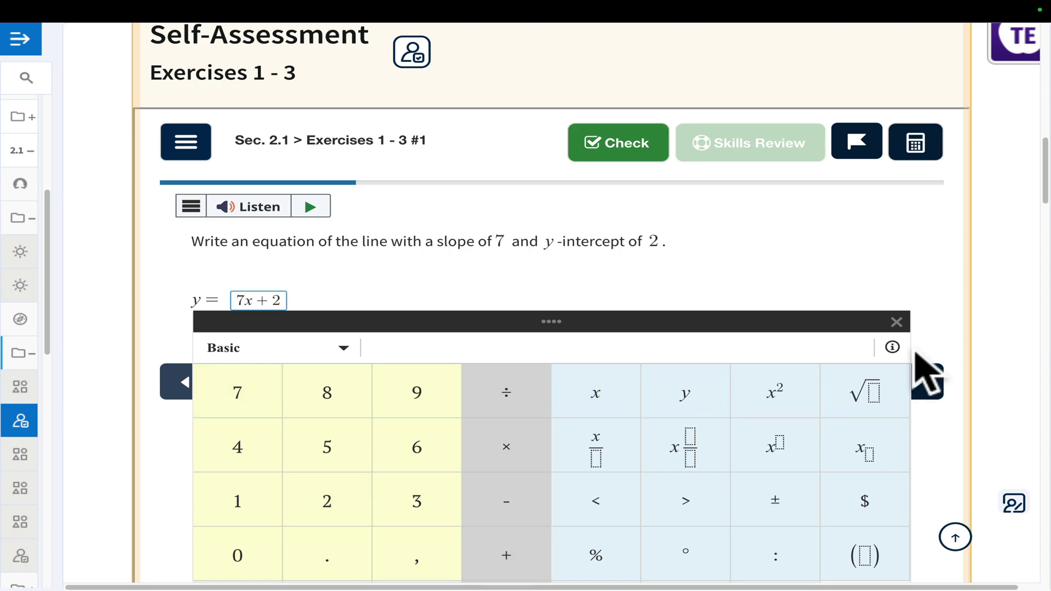
pyautogui.click(897, 322)
pyautogui.click(629, 151)
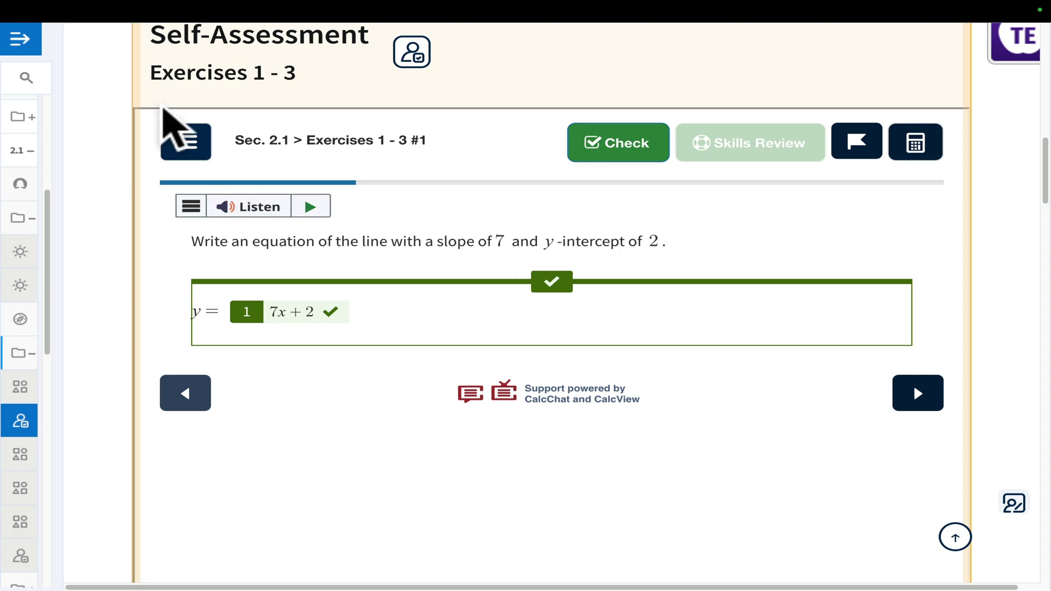
pyautogui.press('Escape')
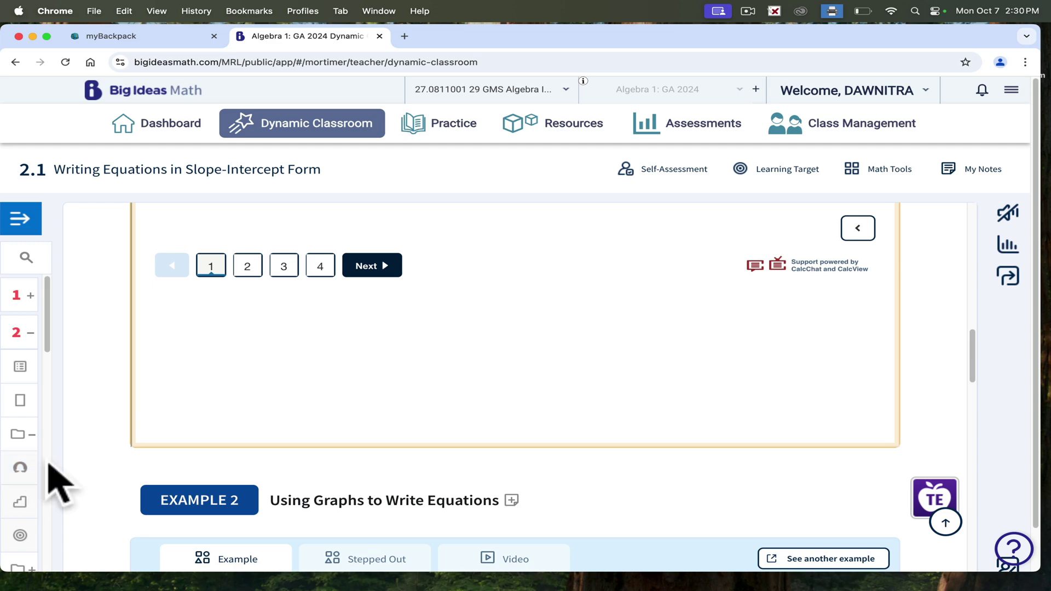
# Step: In the practice Activity Library, select Chapter 1: Practice (Exercises 7-13)
pyautogui.click(454, 137)
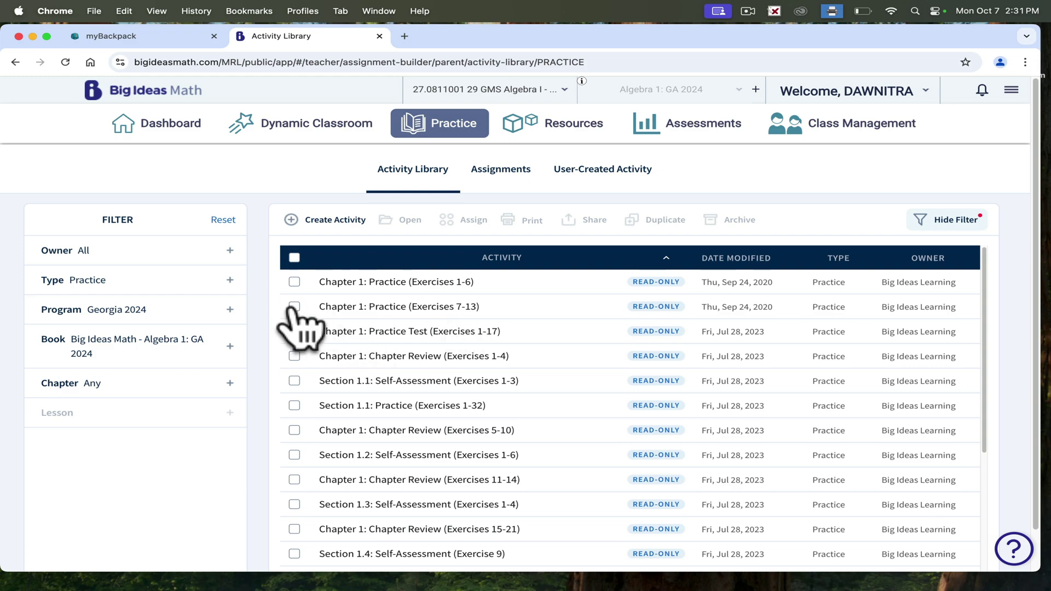
pyautogui.click(294, 306)
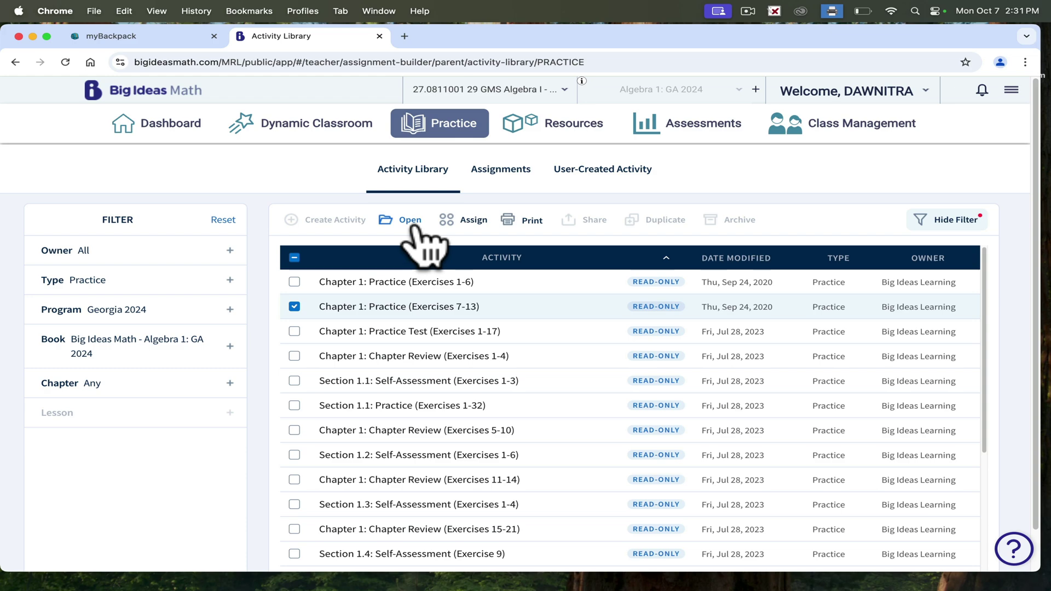
# Step: Start assigning the practice and limit it to three students of the first class
pyautogui.click(470, 221)
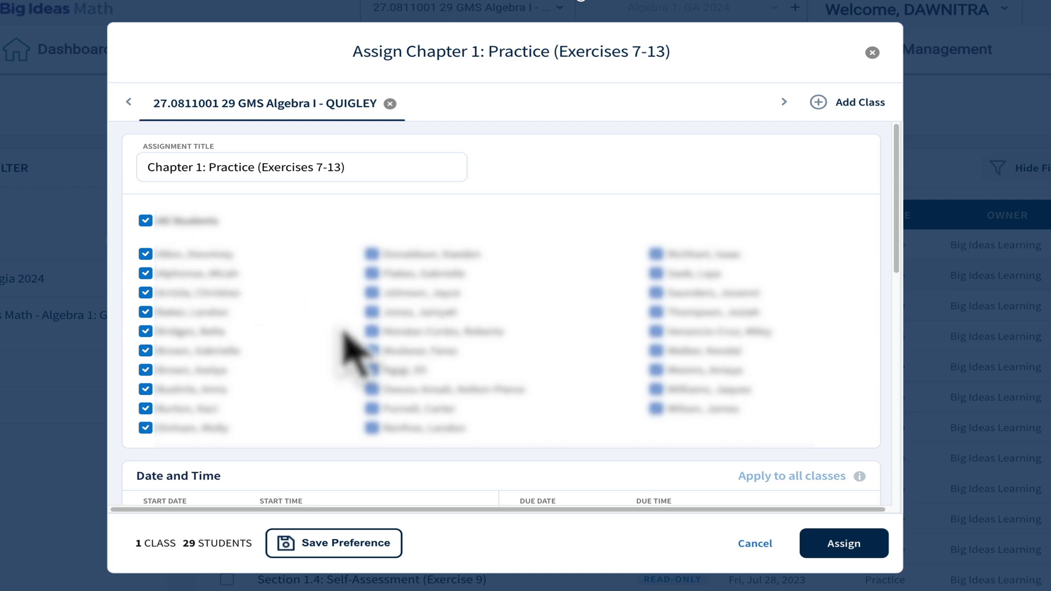
pyautogui.click(145, 221)
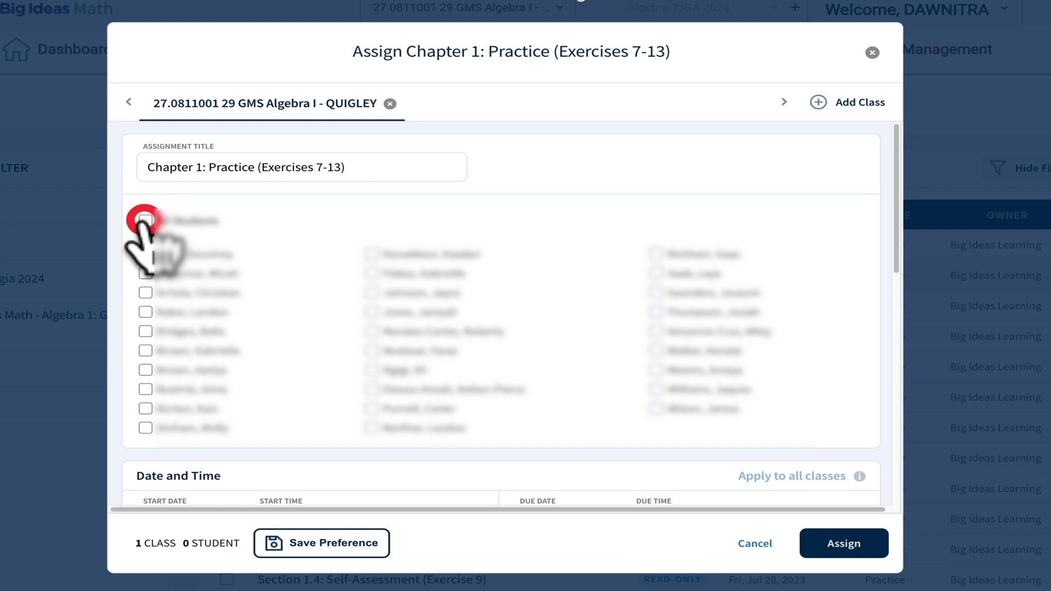
pyautogui.click(372, 273)
pyautogui.click(372, 312)
pyautogui.click(371, 331)
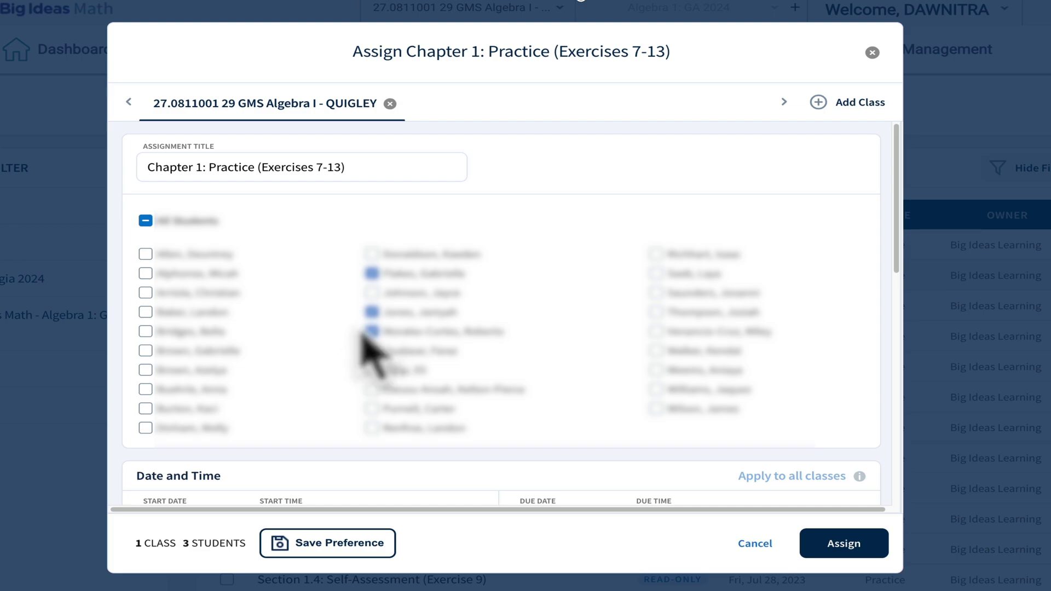
# Step: Pick a second Algebra I class to add to the assignment
pyautogui.click(862, 106)
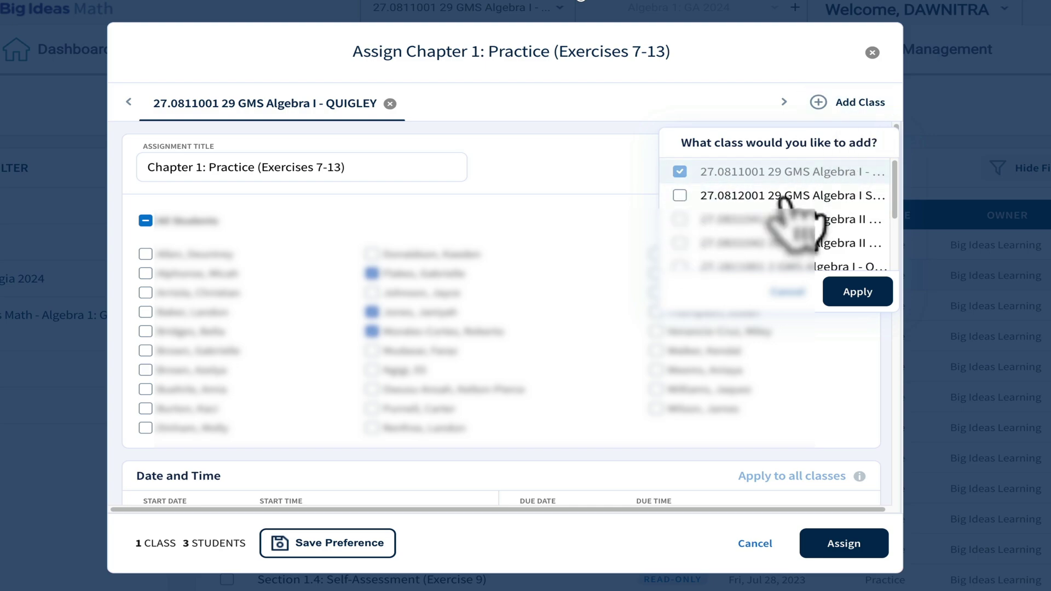
pyautogui.scroll(-1, 783, 230)
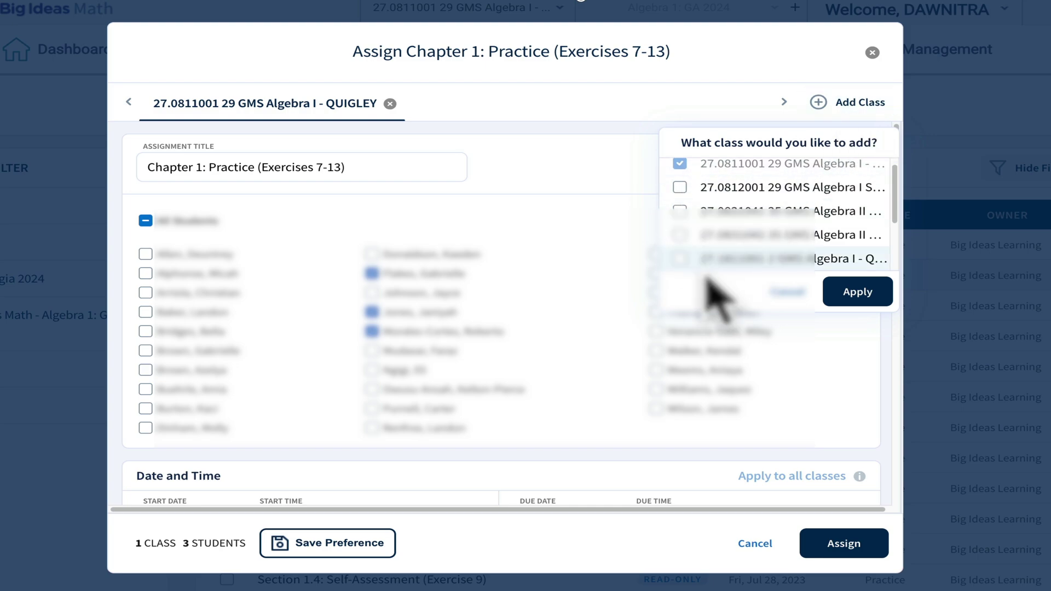
pyautogui.click(679, 259)
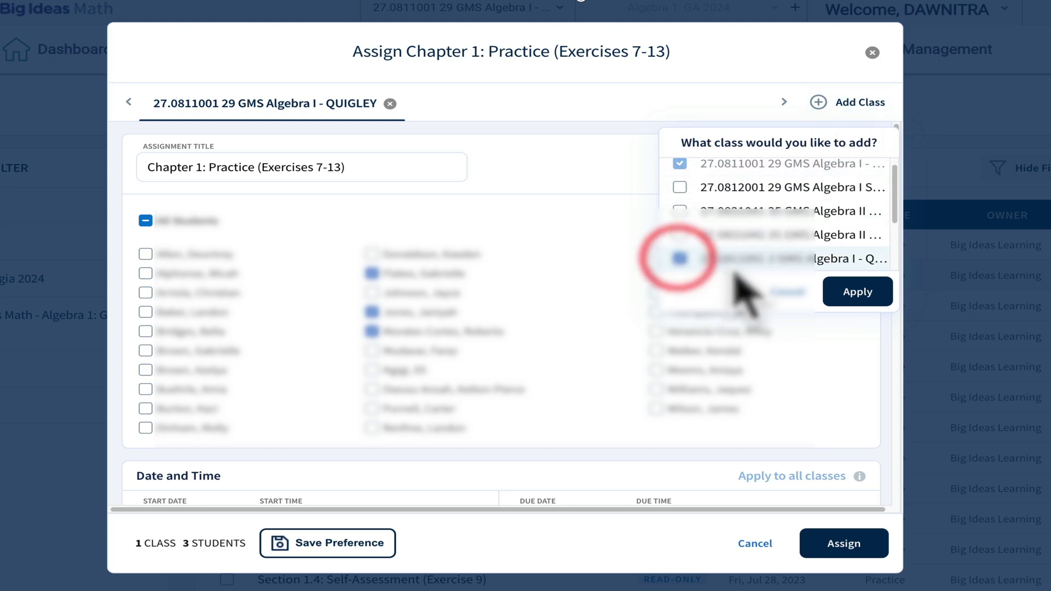
# Step: Add the chosen class and include two of its students
pyautogui.click(850, 294)
pyautogui.click(496, 104)
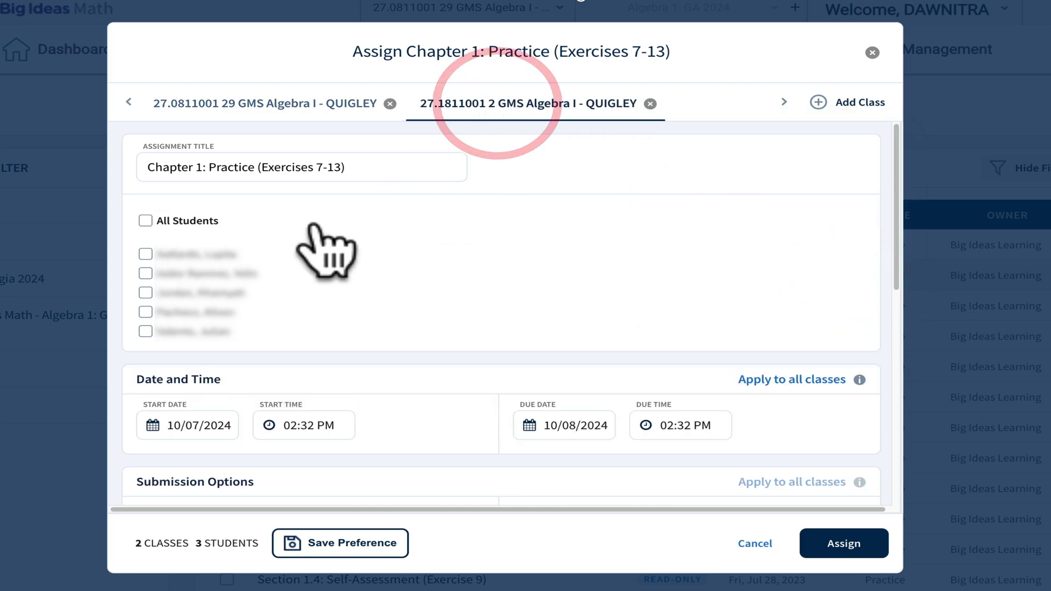
pyautogui.click(145, 293)
pyautogui.click(145, 274)
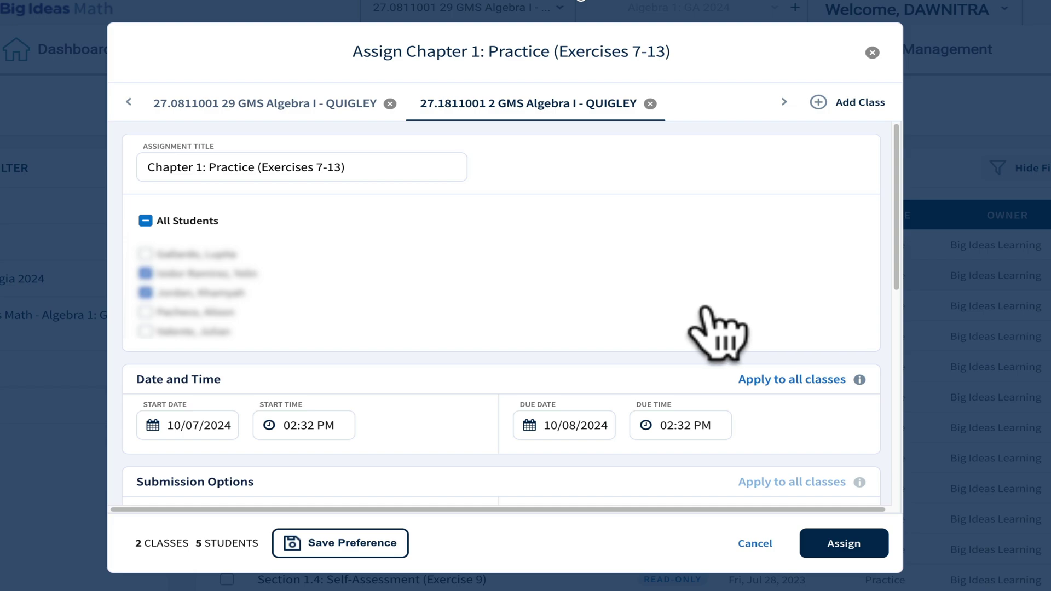
# Step: Apply the same start and due dates to all classes
pyautogui.moveTo(899, 228); pyautogui.dragTo(898, 324)
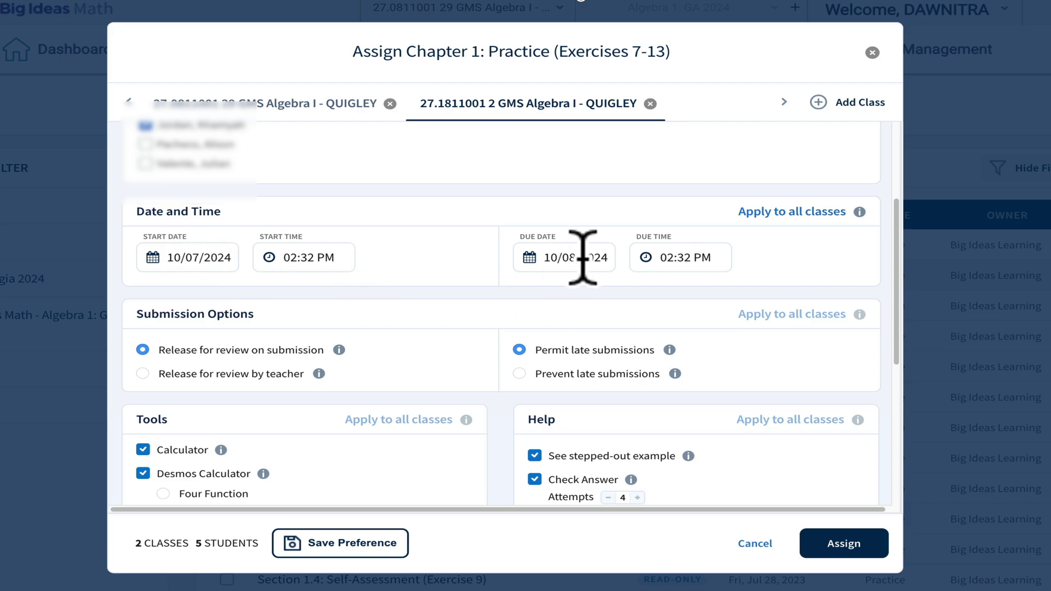
pyautogui.click(772, 212)
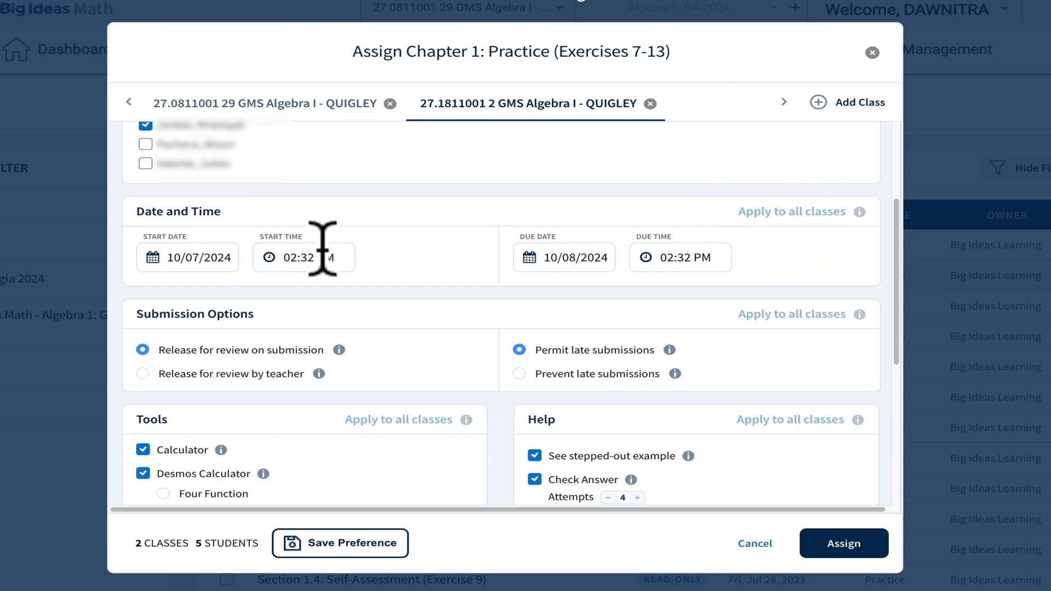
pyautogui.scroll(1, 356, 336)
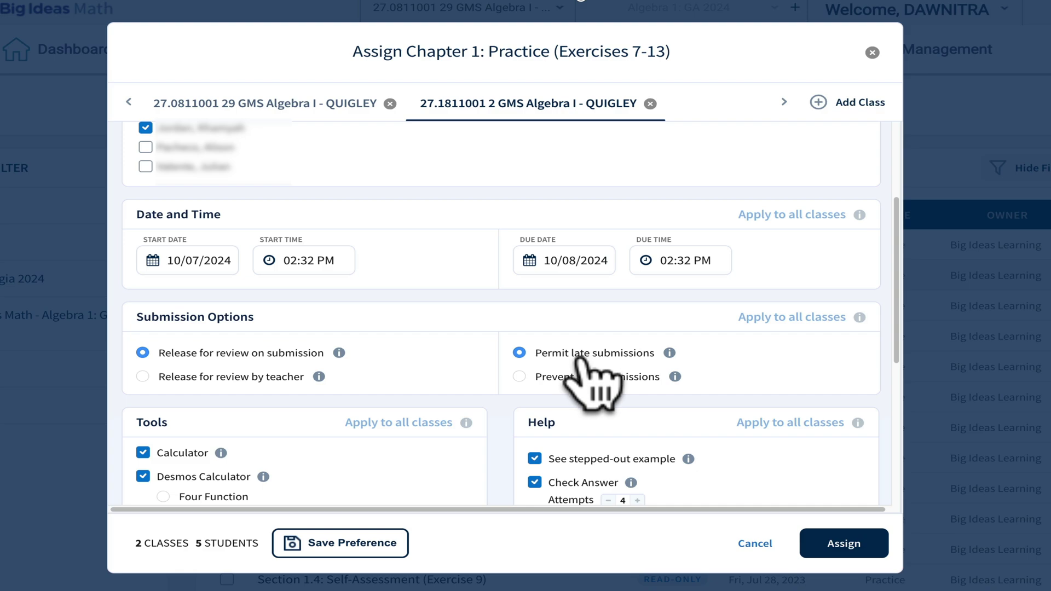
# Step: Set release for review by teacher and prevent late submissions for all classes
pyautogui.click(164, 377)
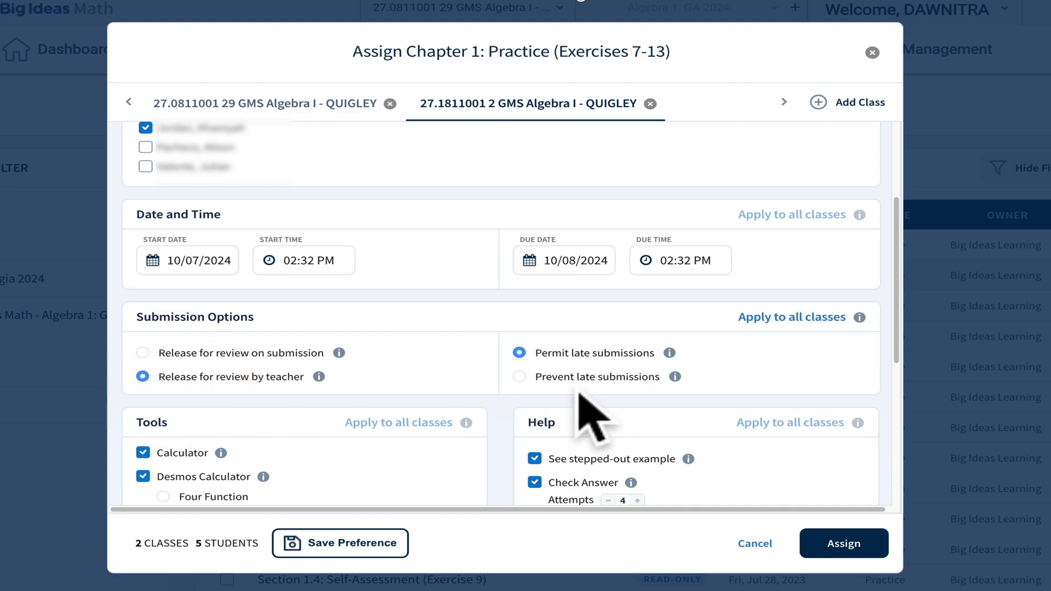
pyautogui.click(566, 381)
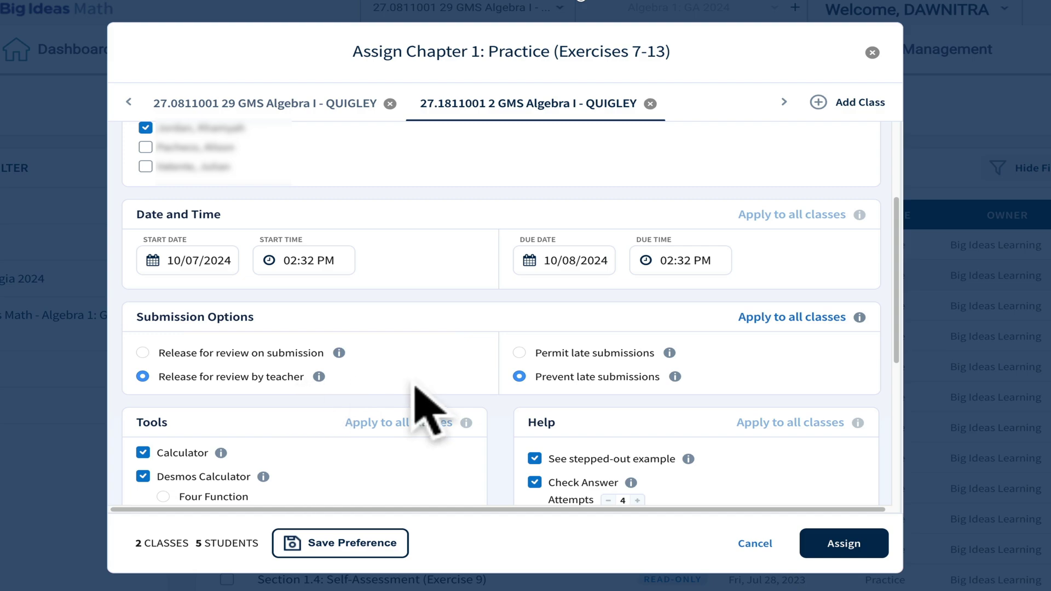
pyautogui.click(750, 323)
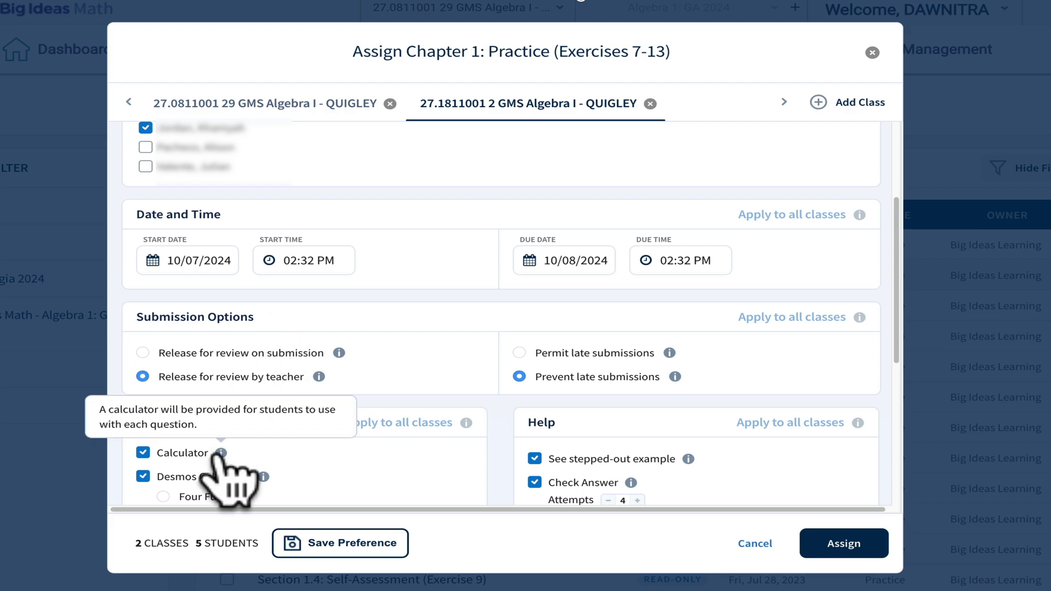
# Step: Give students the Scientific Desmos calculator and set answer-check attempts to 3
pyautogui.scroll(2, 235, 399)
pyautogui.scroll(-7, 299, 438)
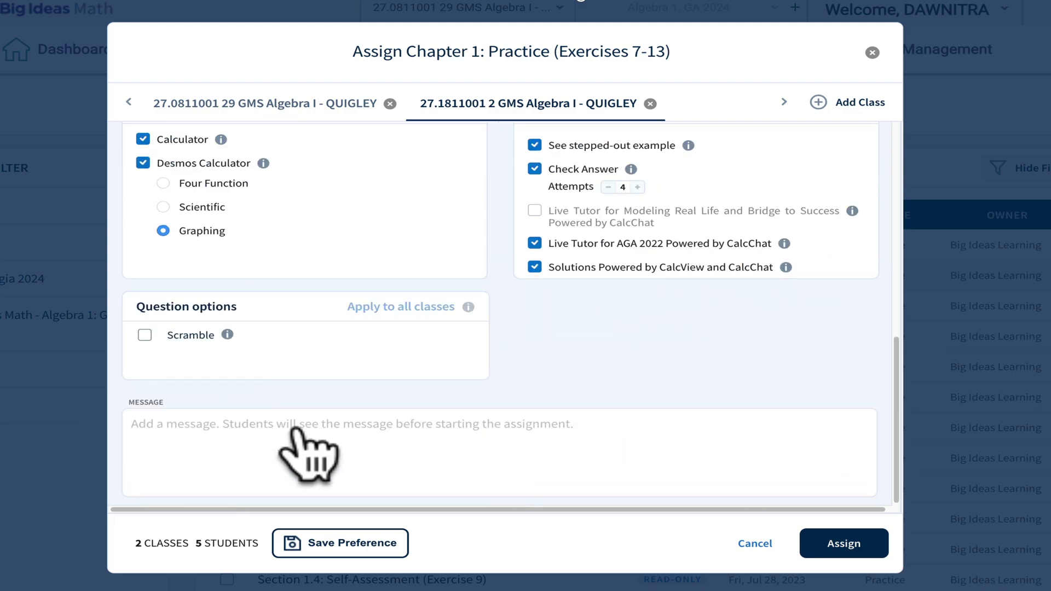
pyautogui.click(163, 209)
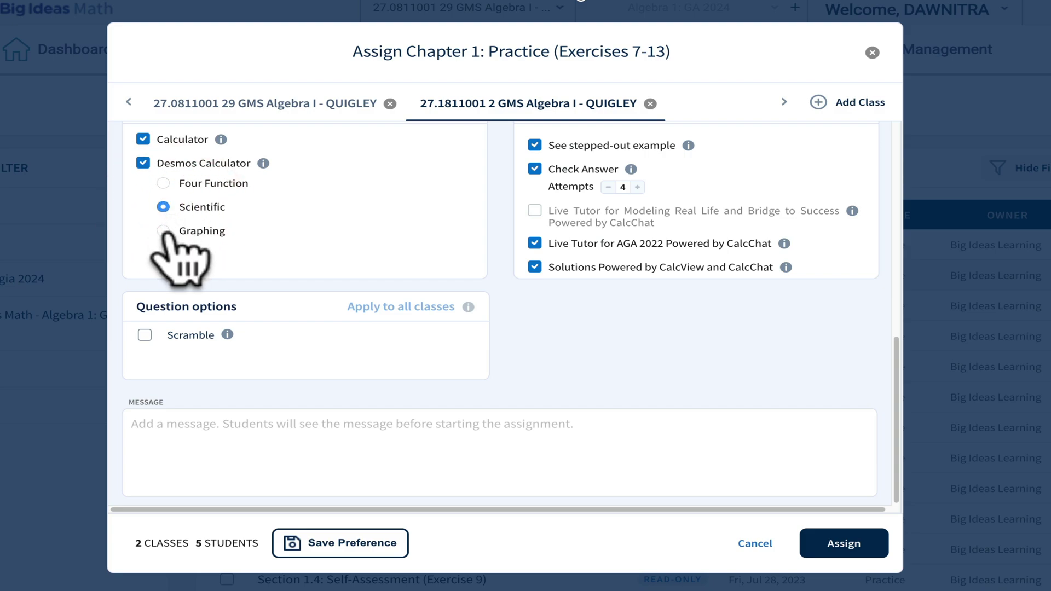
pyautogui.click(608, 187)
pyautogui.click(638, 187)
pyautogui.doubleClick(608, 187)
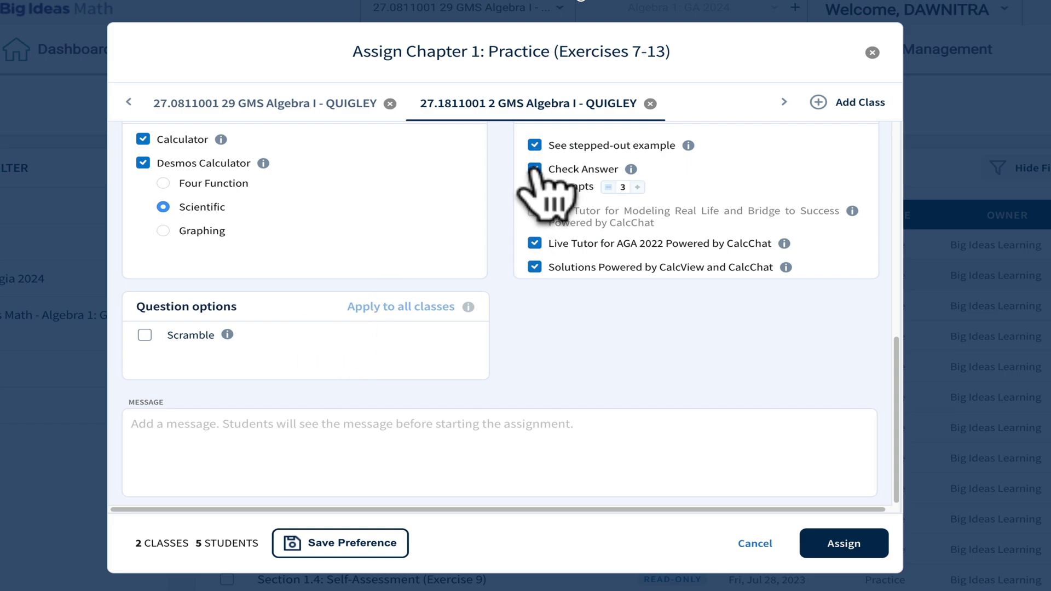
# Step: Turn off stepped-out examples, Live Tutor and CalcView/CalcChat solutions in Help
pyautogui.click(535, 145)
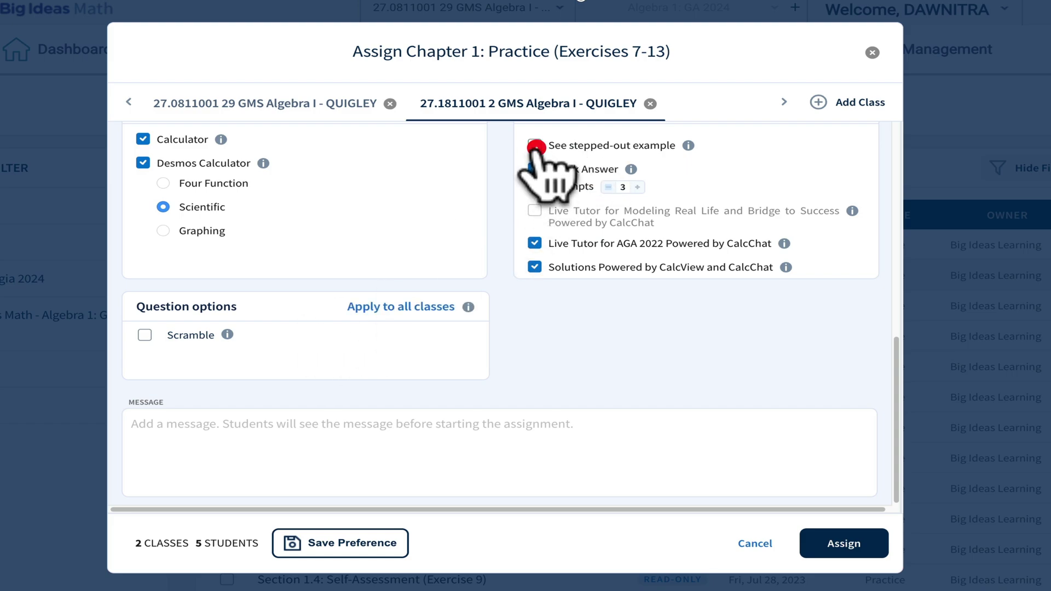
pyautogui.click(535, 243)
pyautogui.click(535, 267)
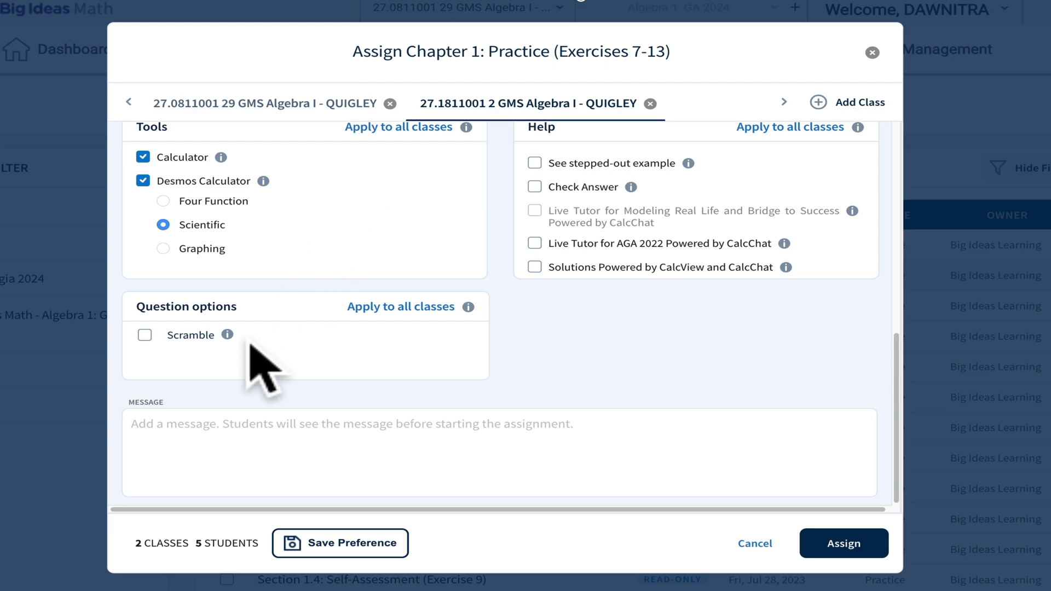
# Step: Turn on question scrambling, then cancel the assignment
pyautogui.click(144, 336)
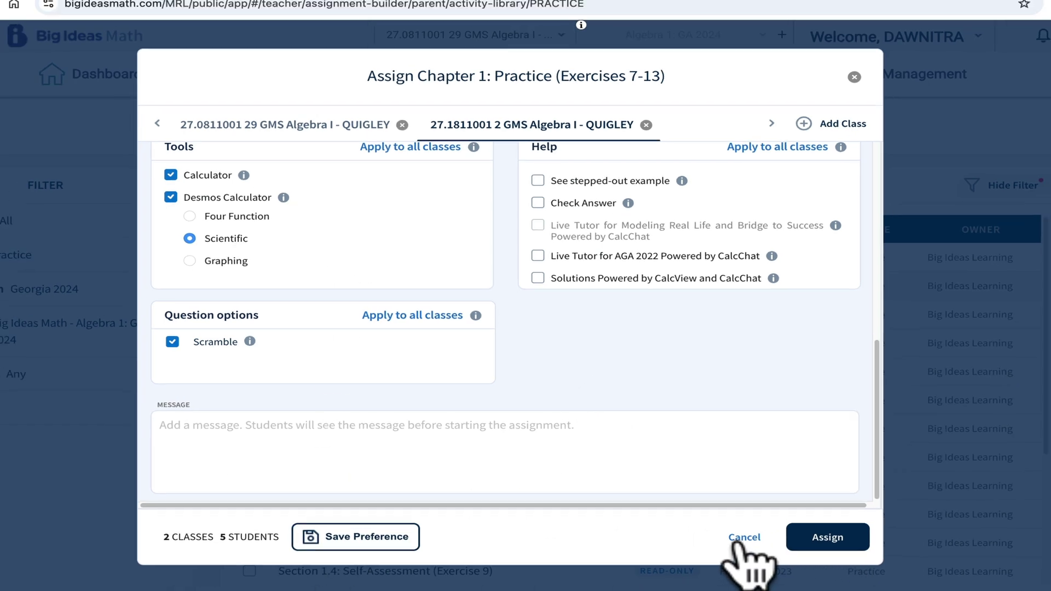
pyautogui.click(744, 537)
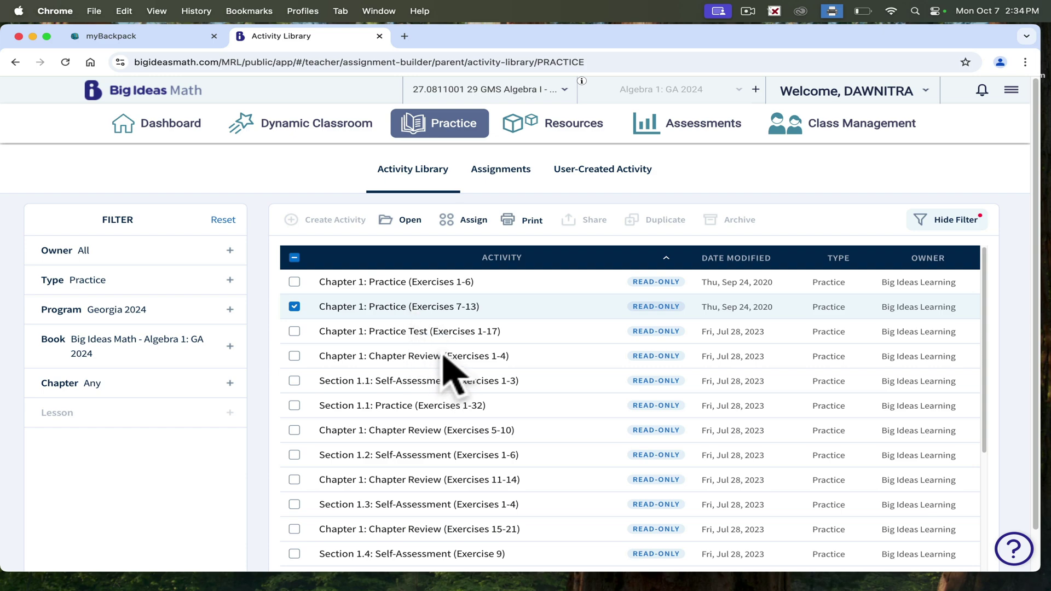
# Step: Filter User-Created activities to the Georgia 2024 program and Algebra 1: GA 2024 book
pyautogui.click(602, 175)
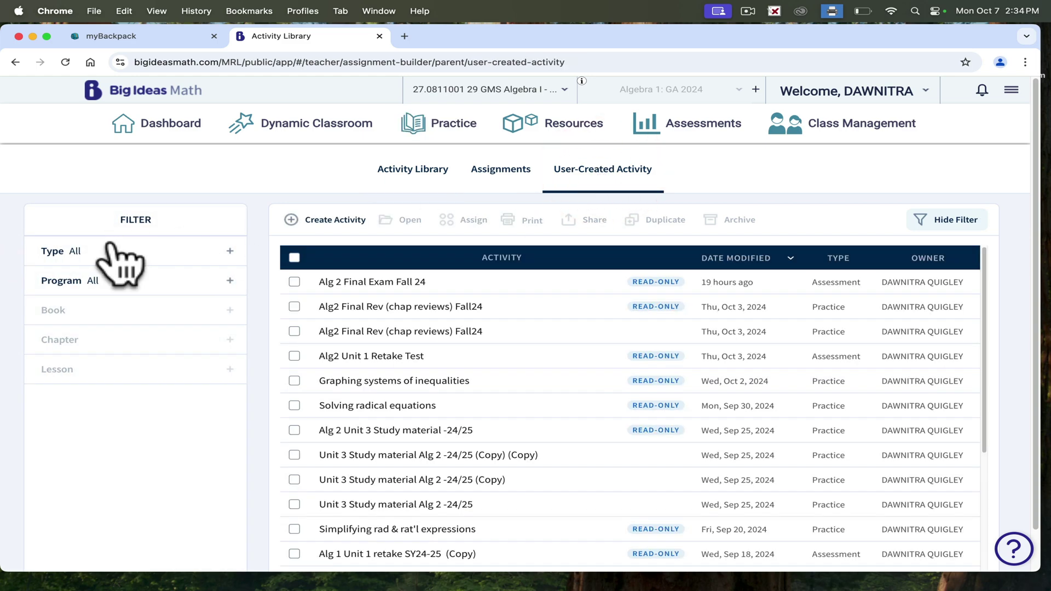
pyautogui.click(93, 283)
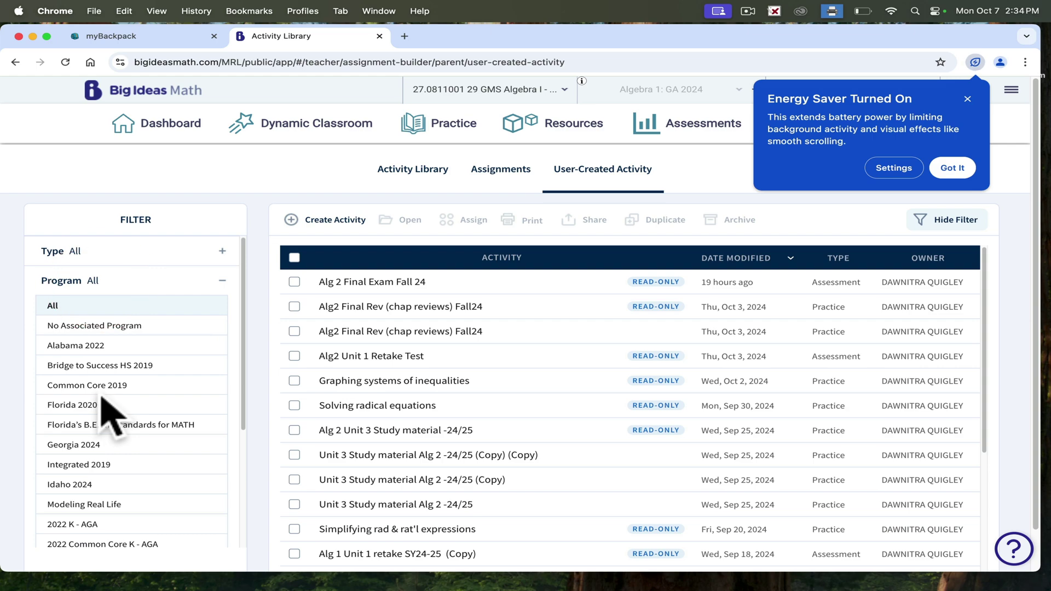
pyautogui.click(79, 445)
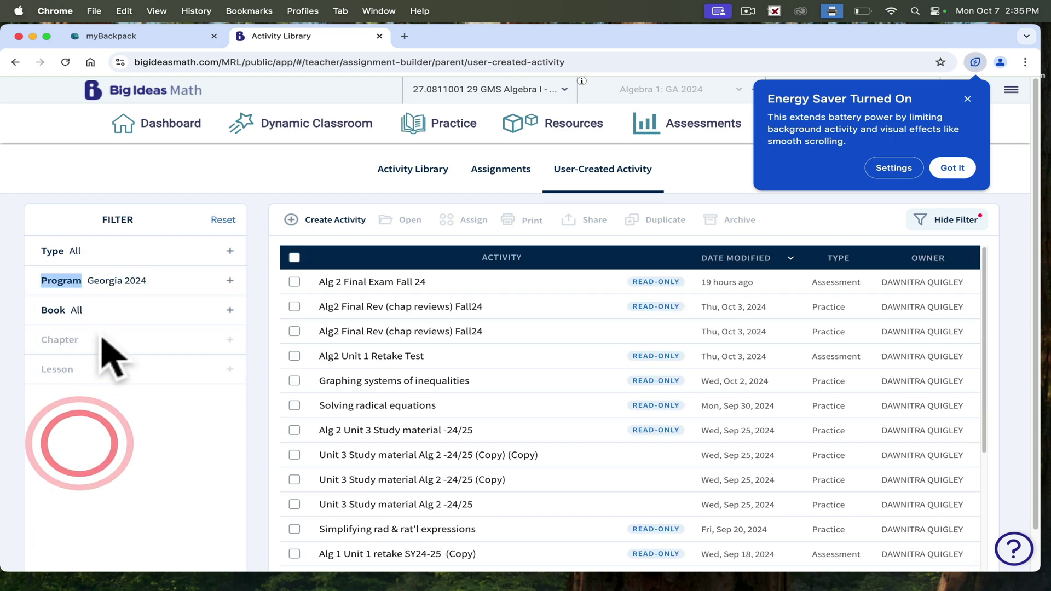
pyautogui.click(100, 314)
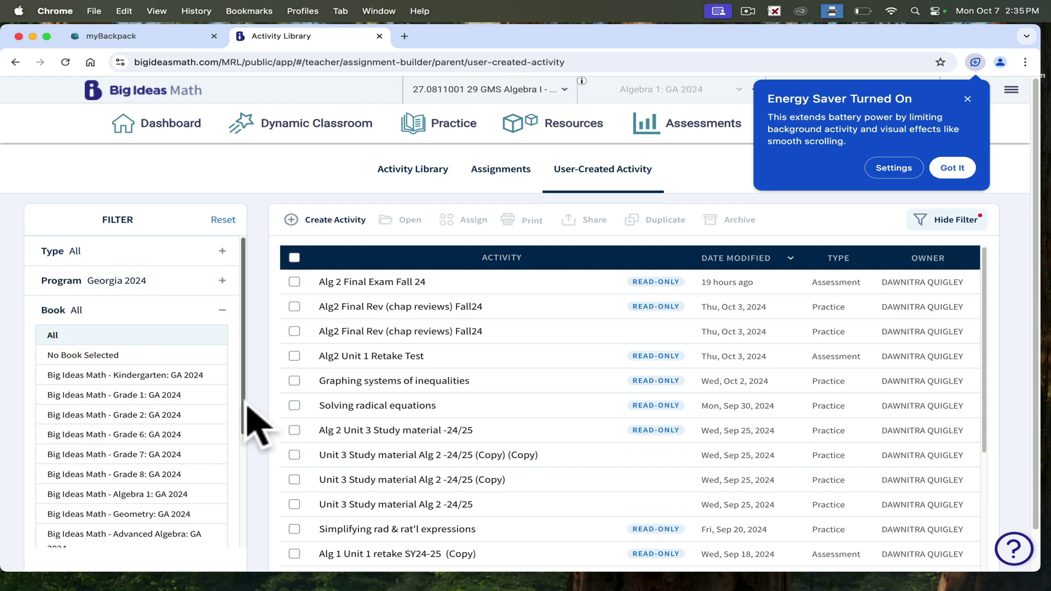
pyautogui.moveTo(246, 406); pyautogui.dragTo(236, 504)
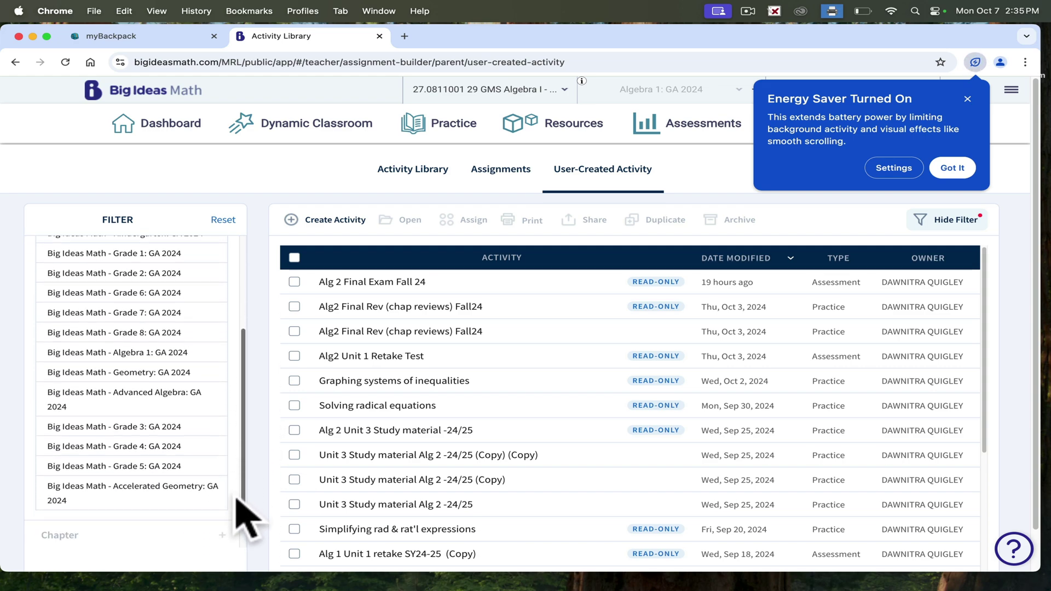
pyautogui.click(113, 355)
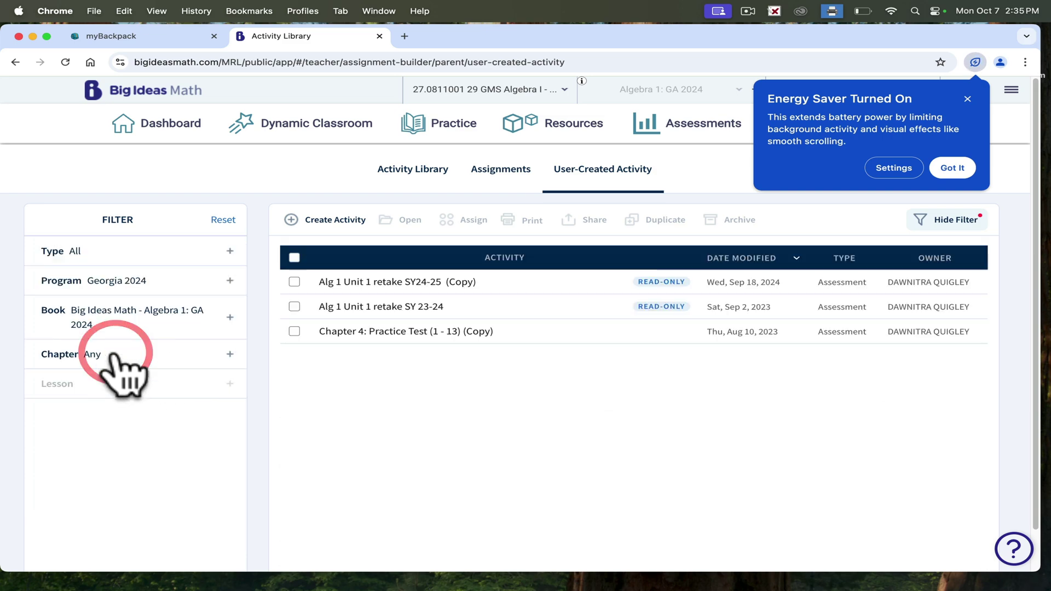
pyautogui.click(114, 356)
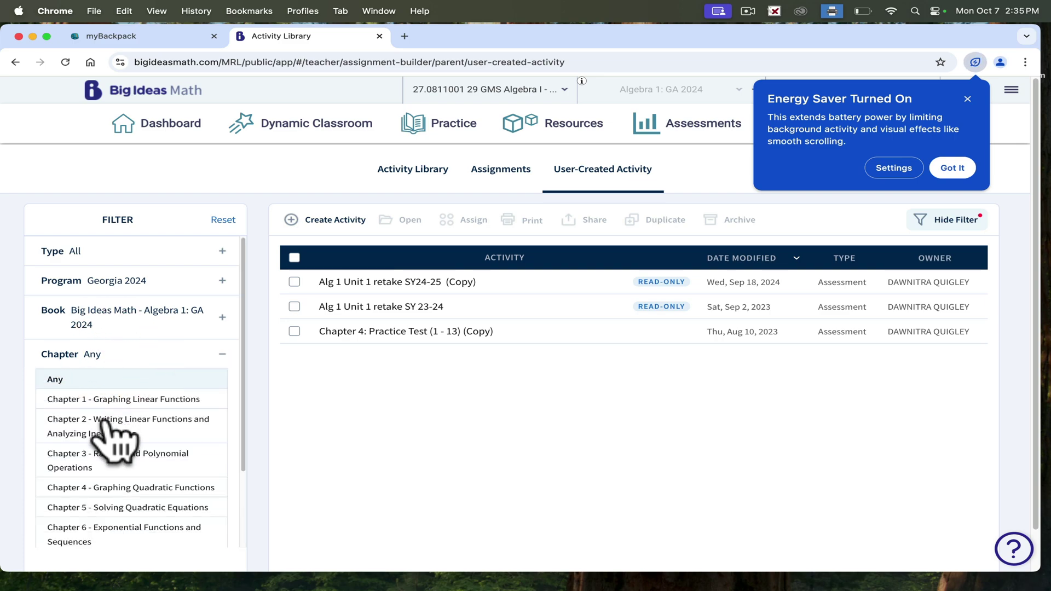
# Step: Narrow the filter to Chapter 2, Lesson 2.1, which shows no activities
pyautogui.click(109, 424)
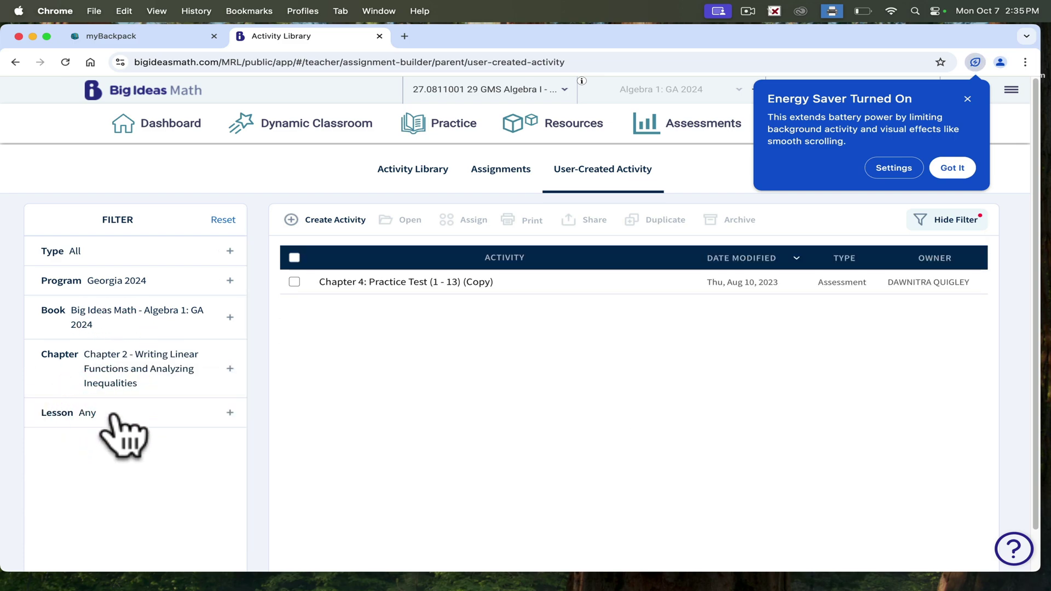
pyautogui.click(113, 414)
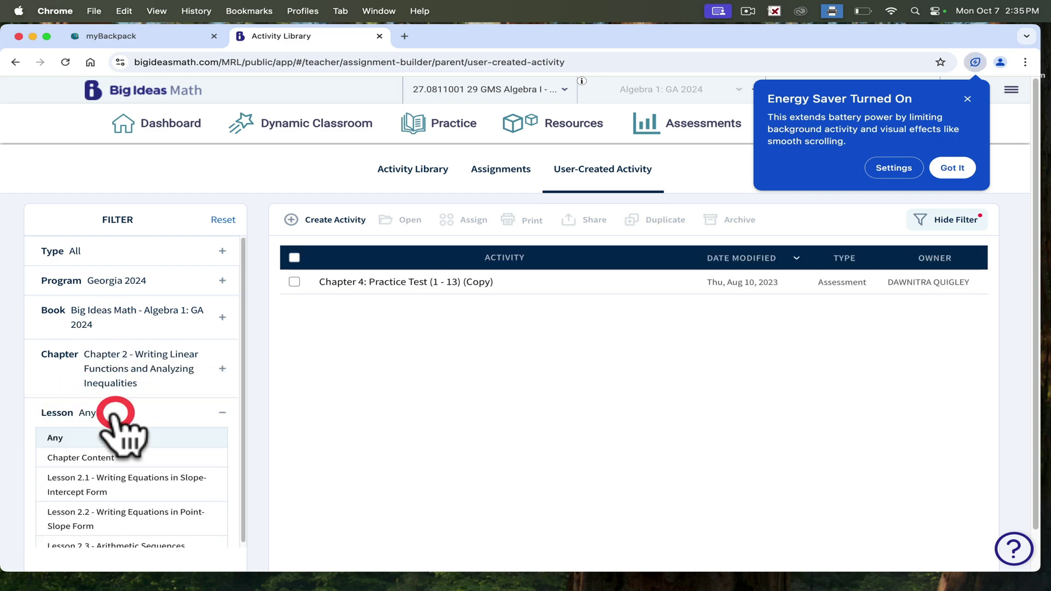
pyautogui.click(112, 491)
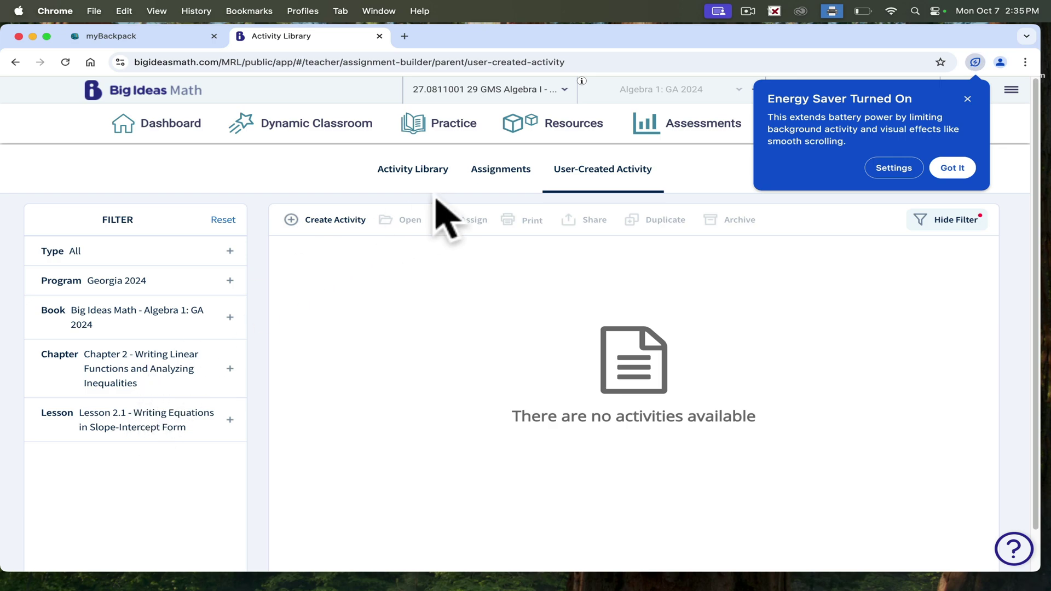
# Step: Create new practice activity Practice 75 with its item bank filtered to Chapter 2, Section 2.1
pyautogui.click(335, 222)
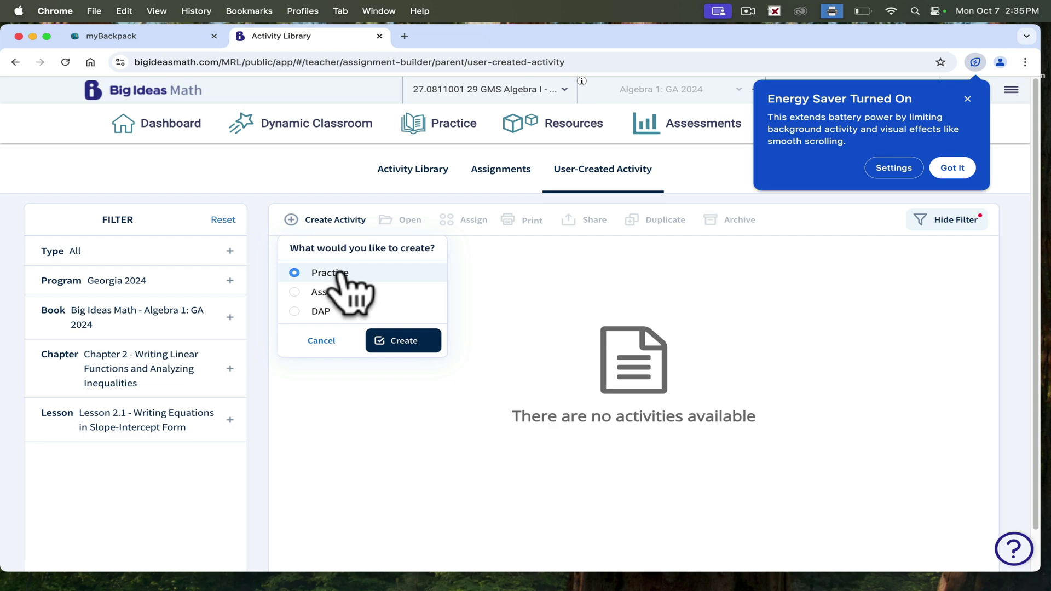
pyautogui.click(425, 341)
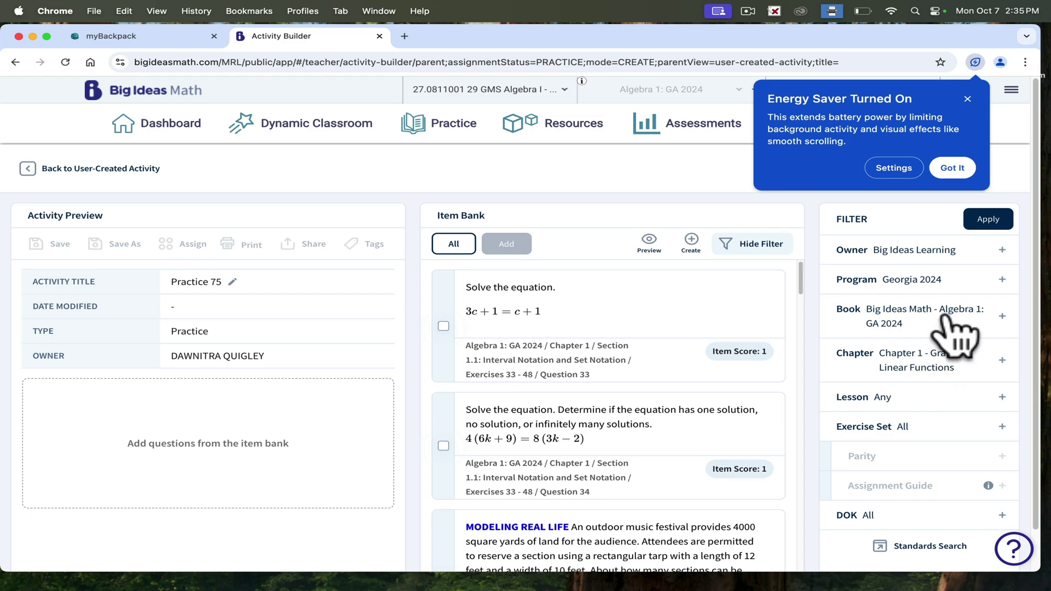
pyautogui.click(945, 360)
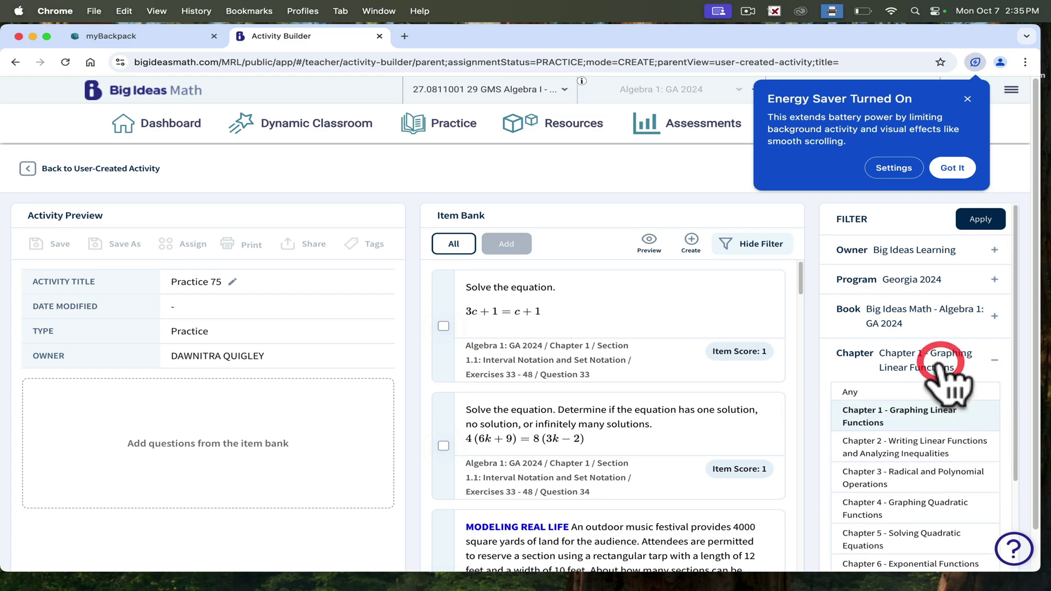
pyautogui.click(898, 446)
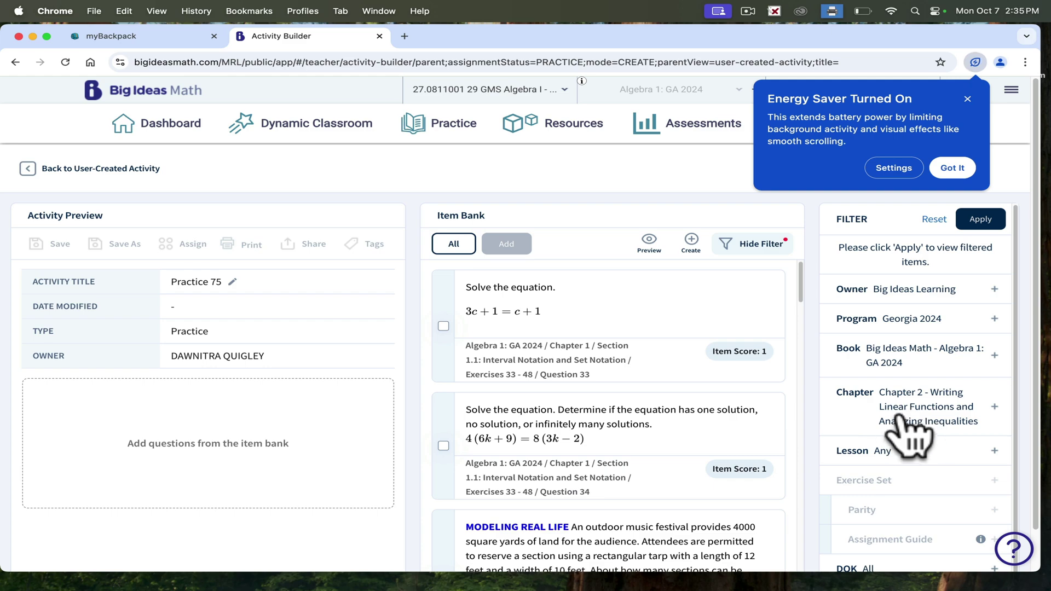
pyautogui.click(883, 451)
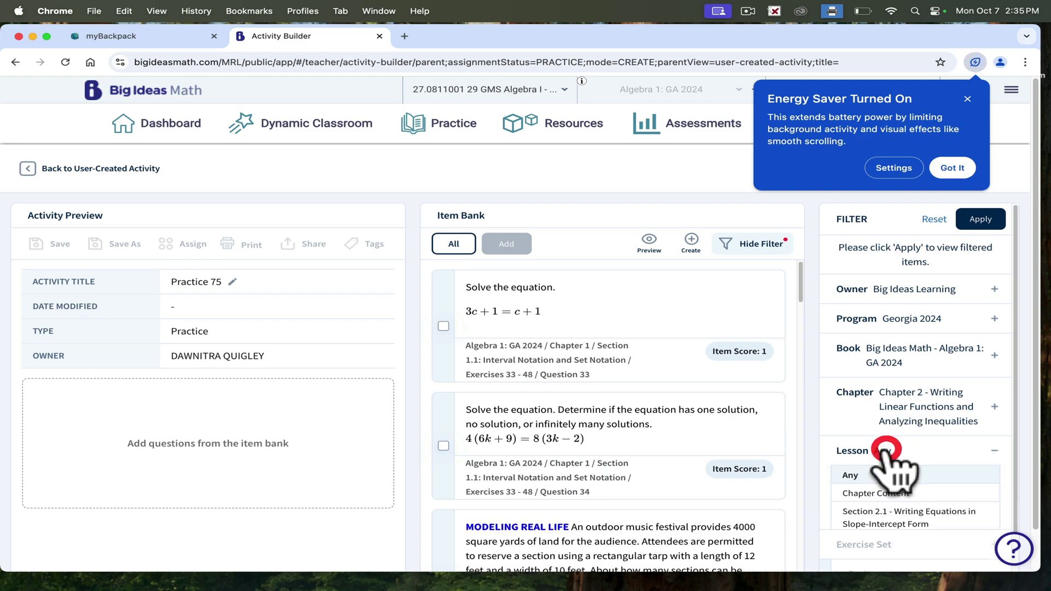
pyautogui.click(878, 511)
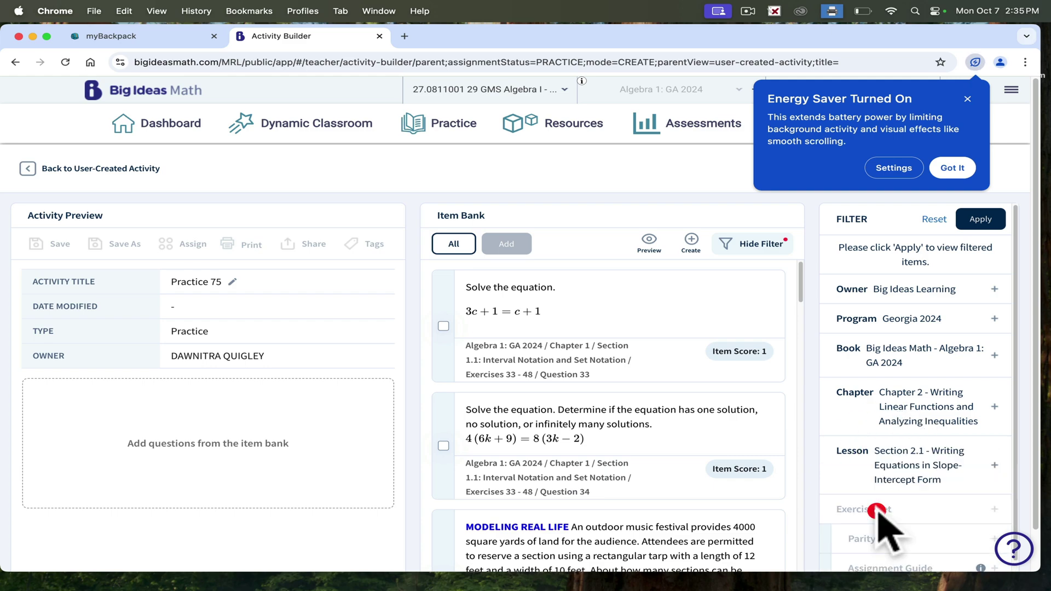
pyautogui.click(973, 222)
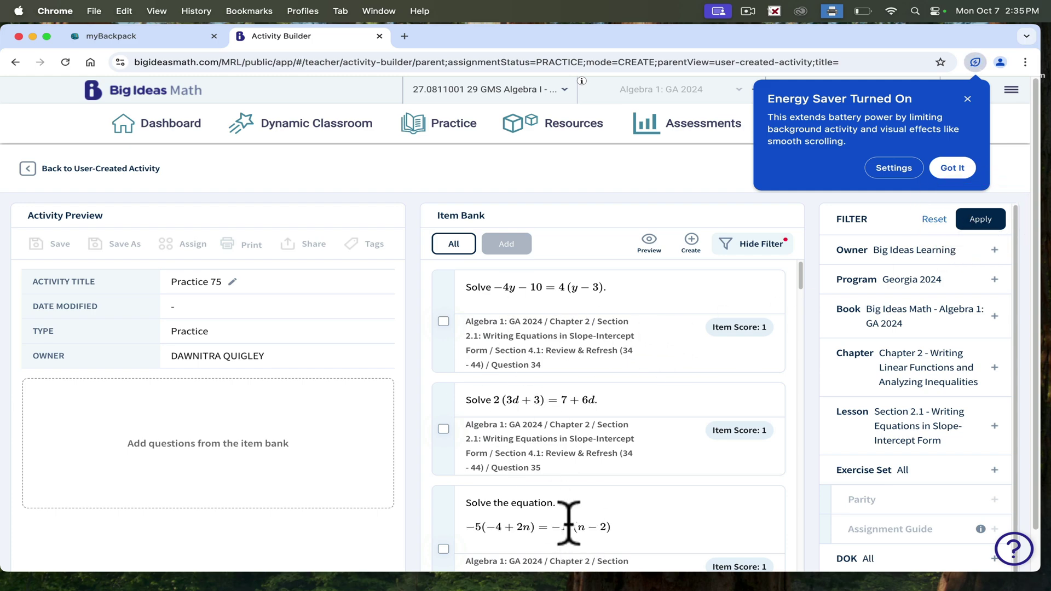
# Step: Filter the item bank to the Section 2.1: Practice (Exercises 1-33) exercise set
pyautogui.scroll(-1, 994, 475)
pyautogui.scroll(-2, 992, 485)
pyautogui.click(861, 419)
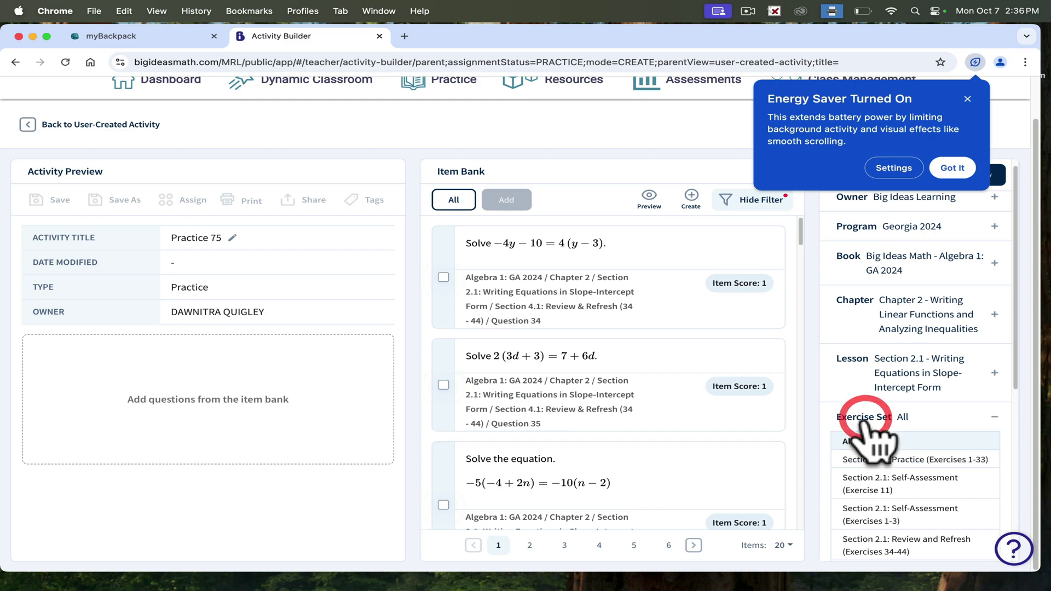
pyautogui.scroll(-5, 911, 481)
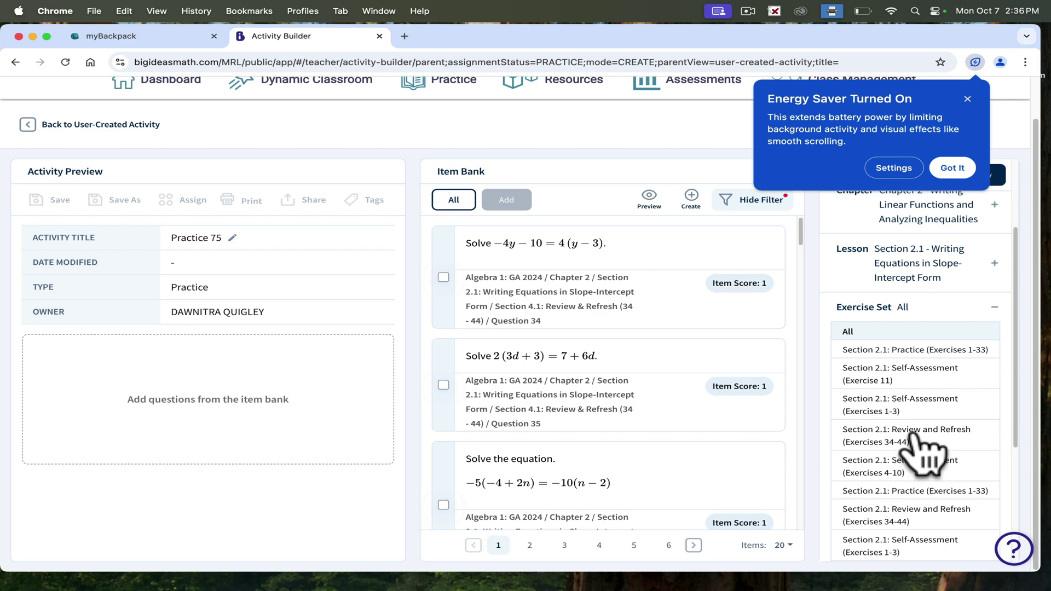
pyautogui.click(920, 350)
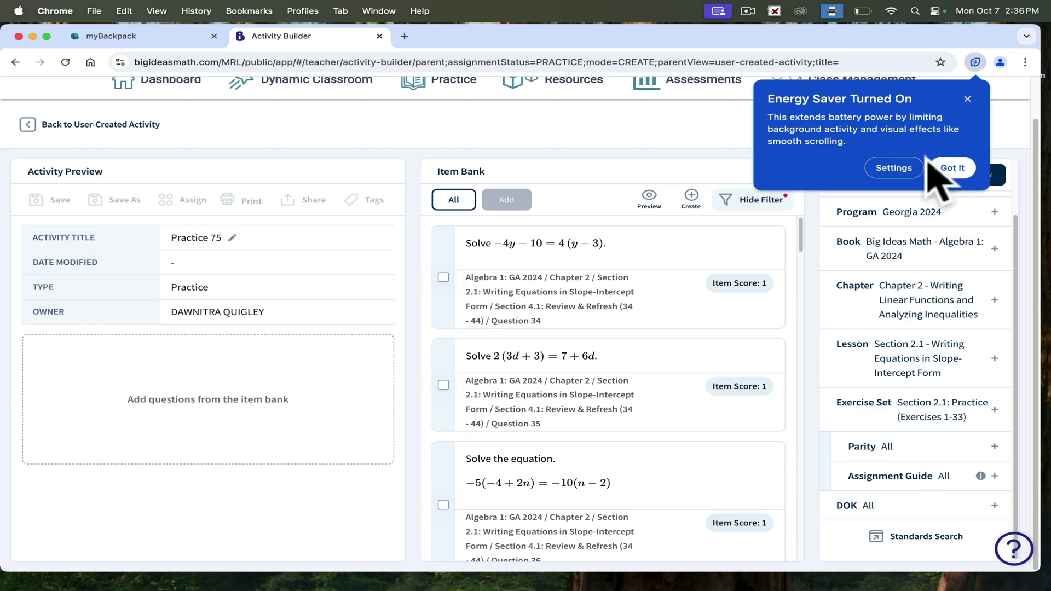
pyautogui.click(974, 115)
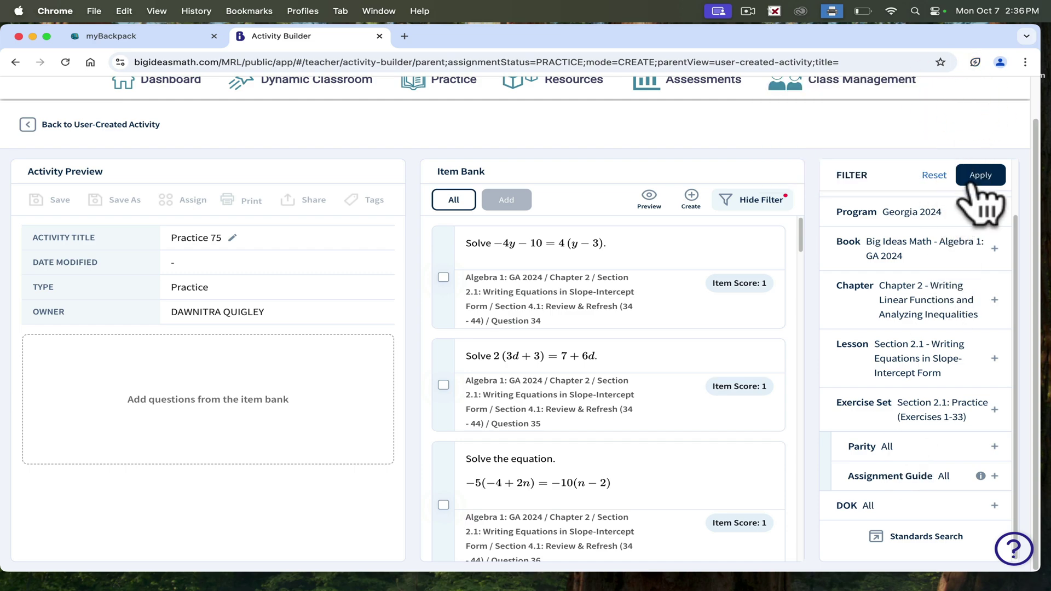
pyautogui.click(974, 180)
pyautogui.scroll(-10, 535, 387)
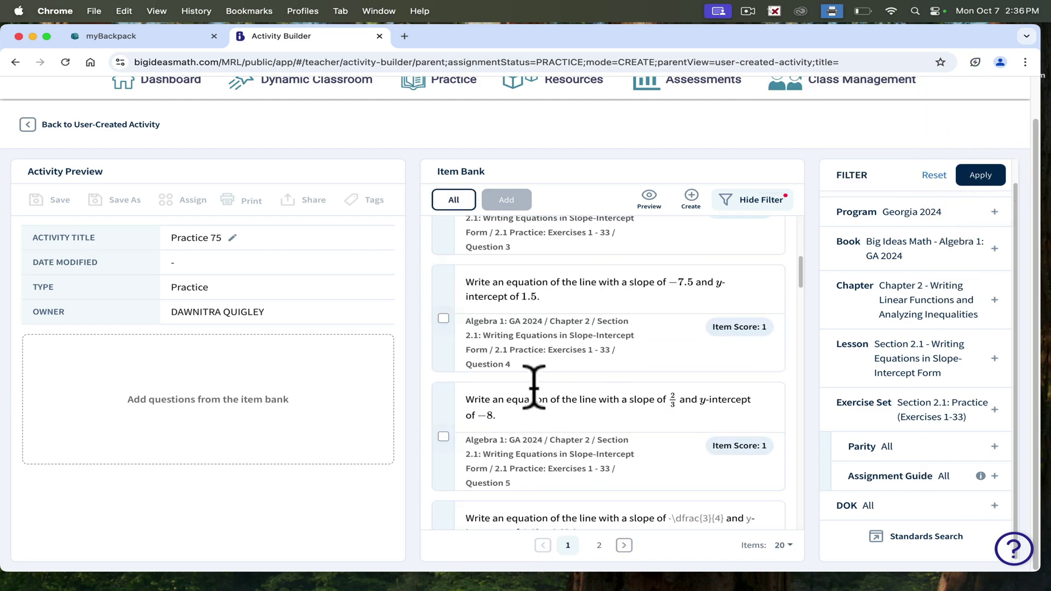
pyautogui.scroll(10, 542, 405)
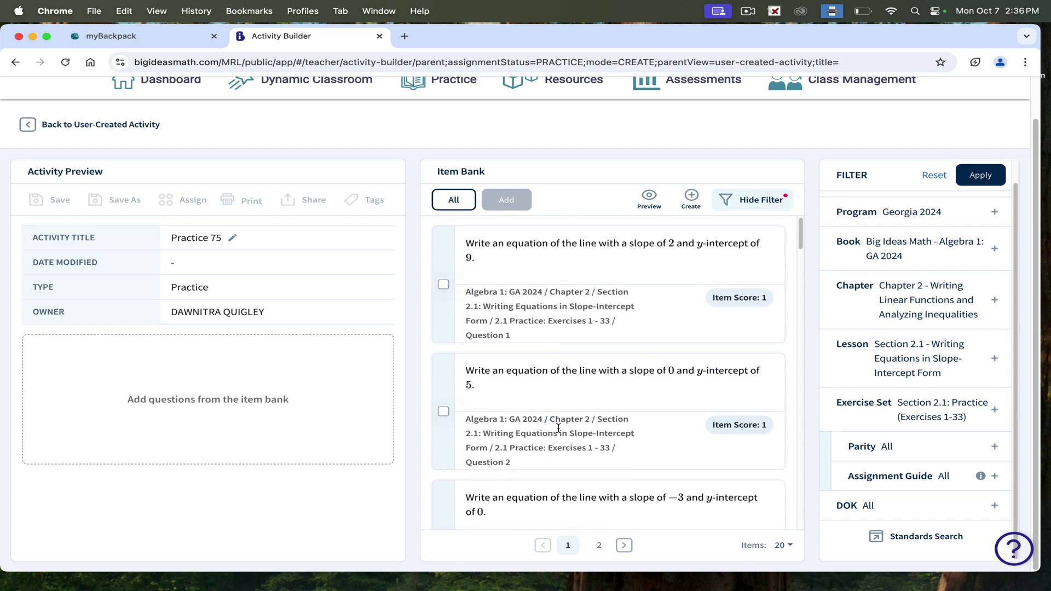
# Step: Add questions 1, 2 and 8 to Practice 75
pyautogui.click(443, 285)
pyautogui.click(445, 412)
pyautogui.scroll(2, 496, 427)
pyautogui.scroll(-5, 504, 423)
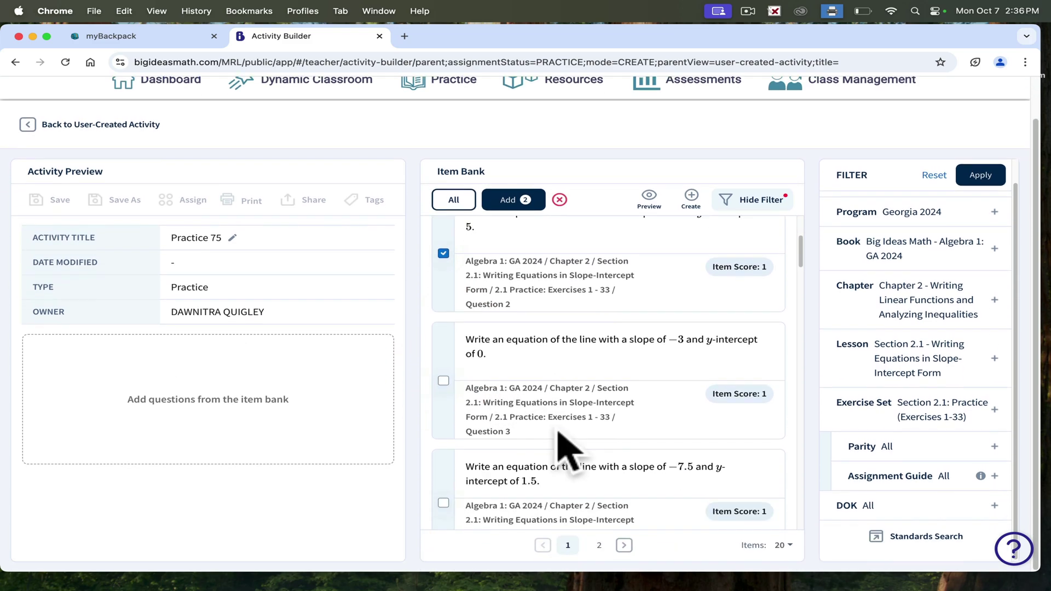
pyautogui.scroll(-5, 566, 447)
pyautogui.click(444, 414)
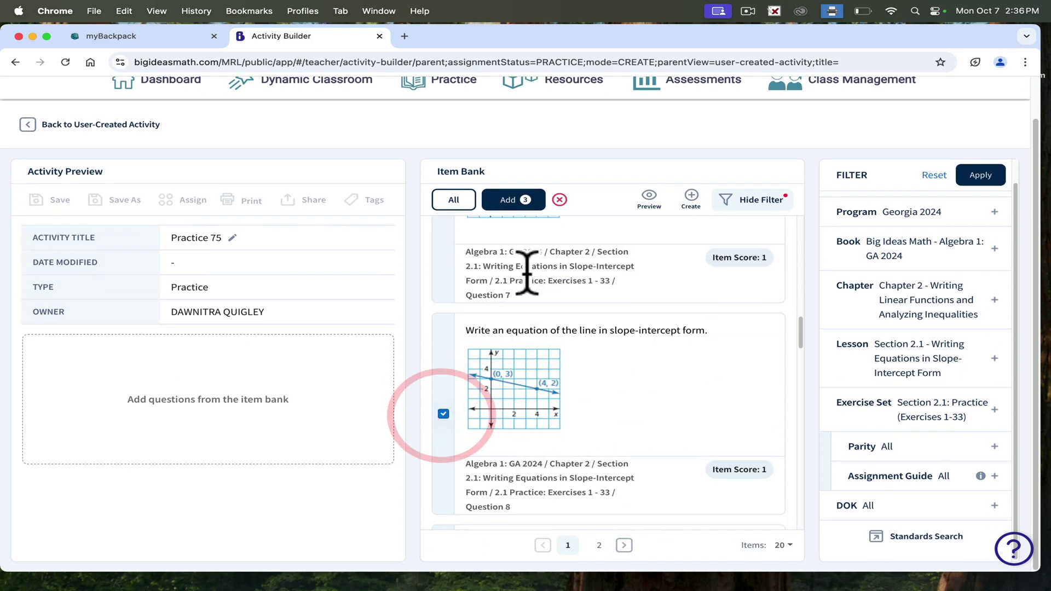
pyautogui.click(517, 199)
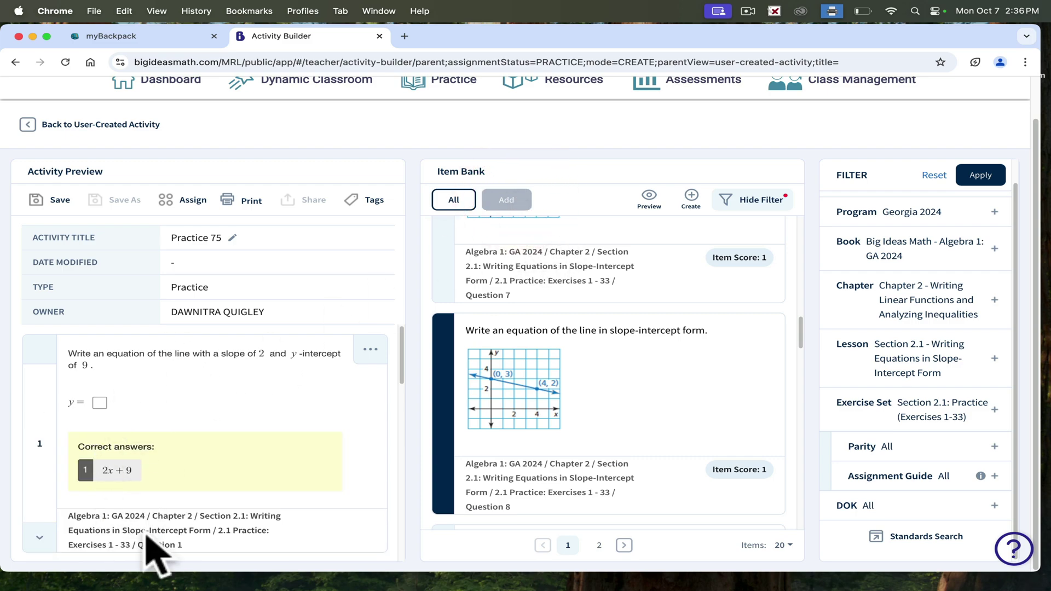
# Step: Add questions 21 and 22 from the second page to the activity
pyautogui.click(599, 545)
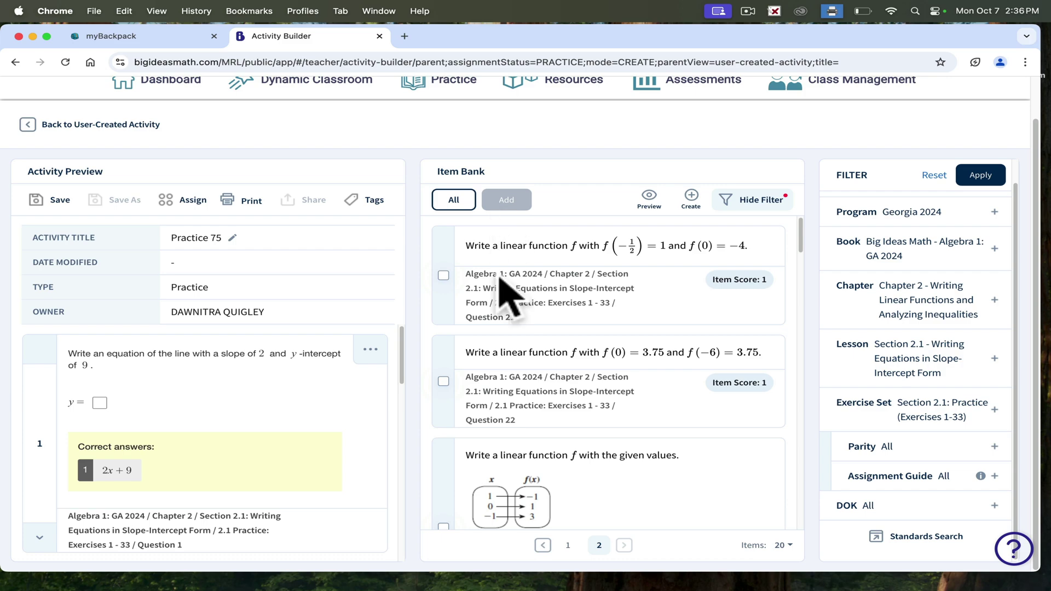
pyautogui.scroll(1, 493, 372)
pyautogui.click(444, 384)
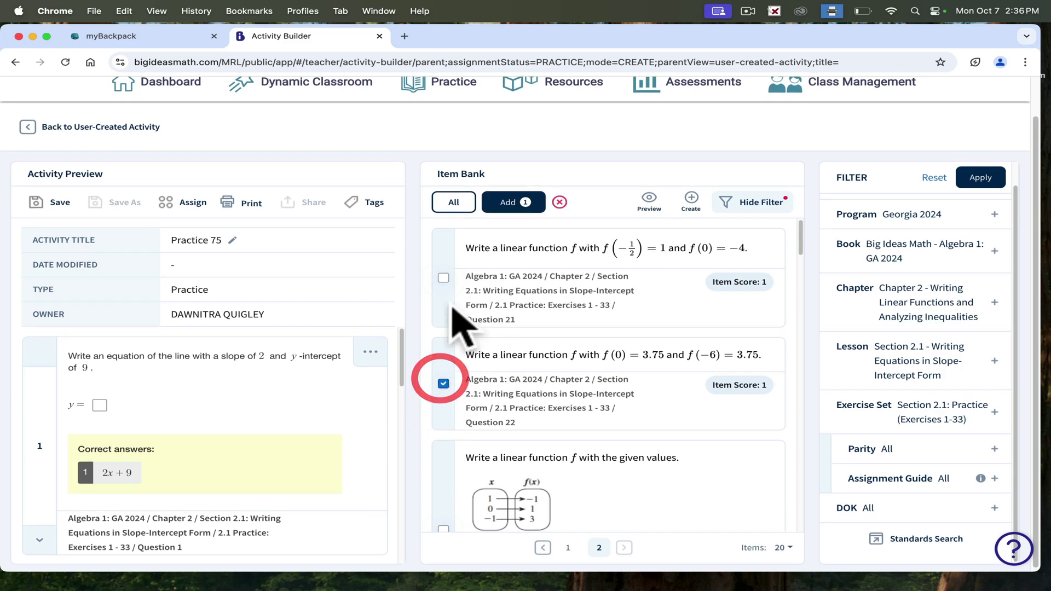
pyautogui.click(444, 278)
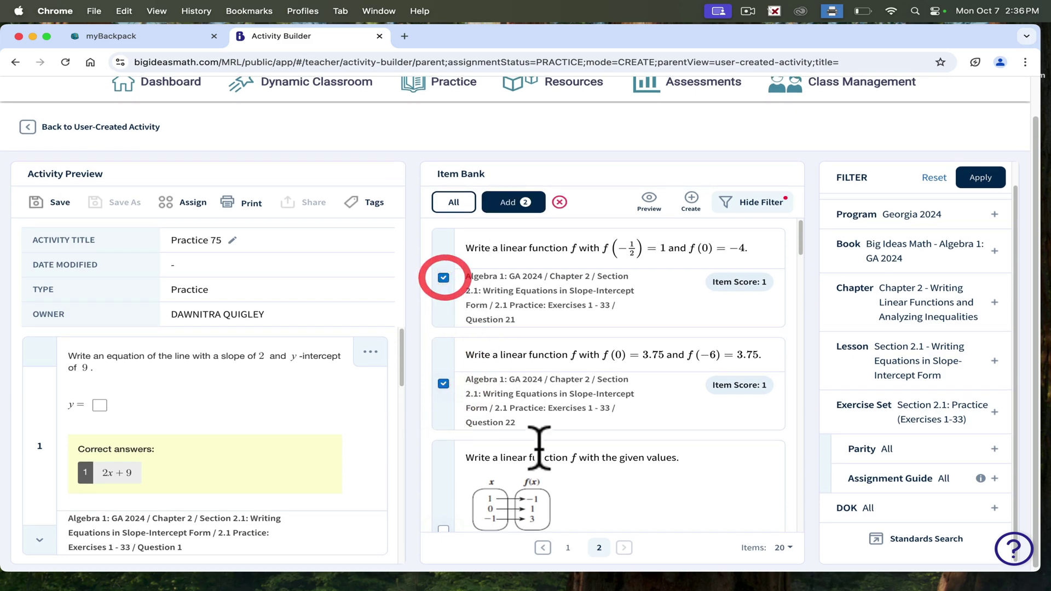
pyautogui.click(509, 203)
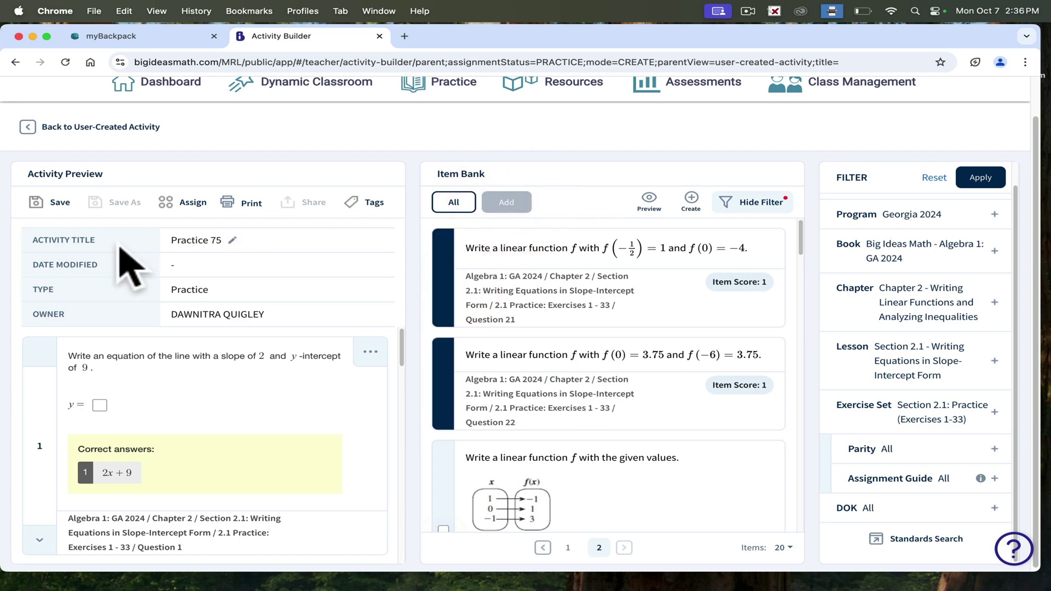
# Step: Retitle Practice 75 as 'Slope example', review question 1's options, and save the activity
pyautogui.click(232, 241)
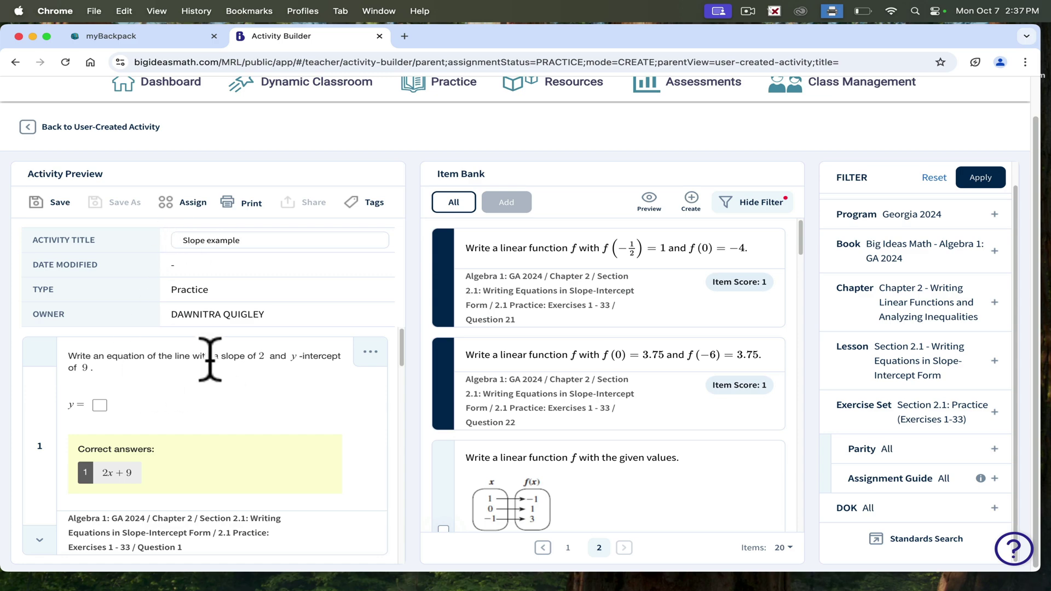
pyautogui.scroll(-10, 269, 434)
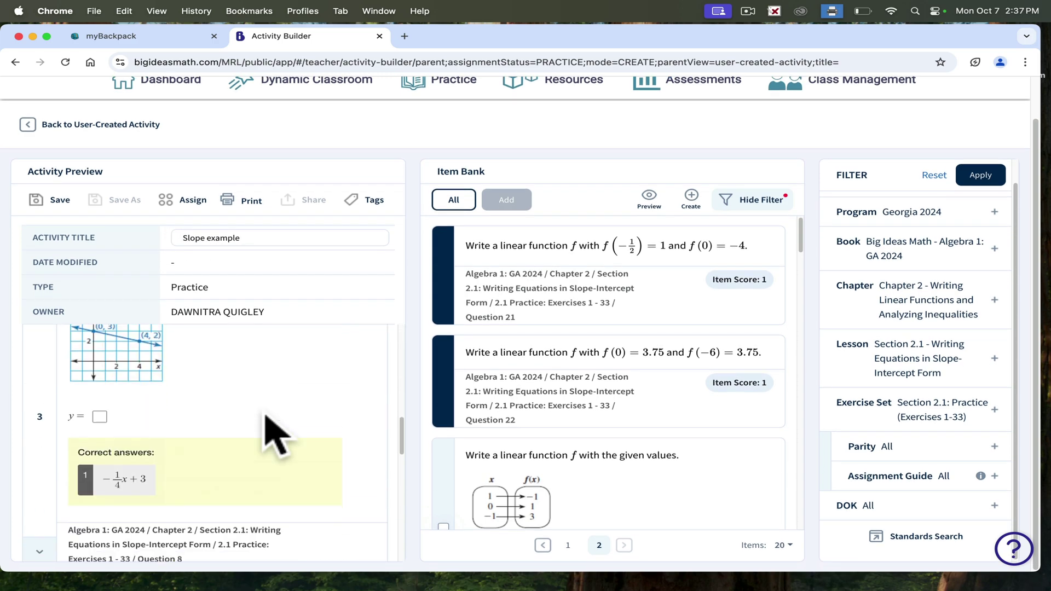
pyautogui.scroll(3, 276, 436)
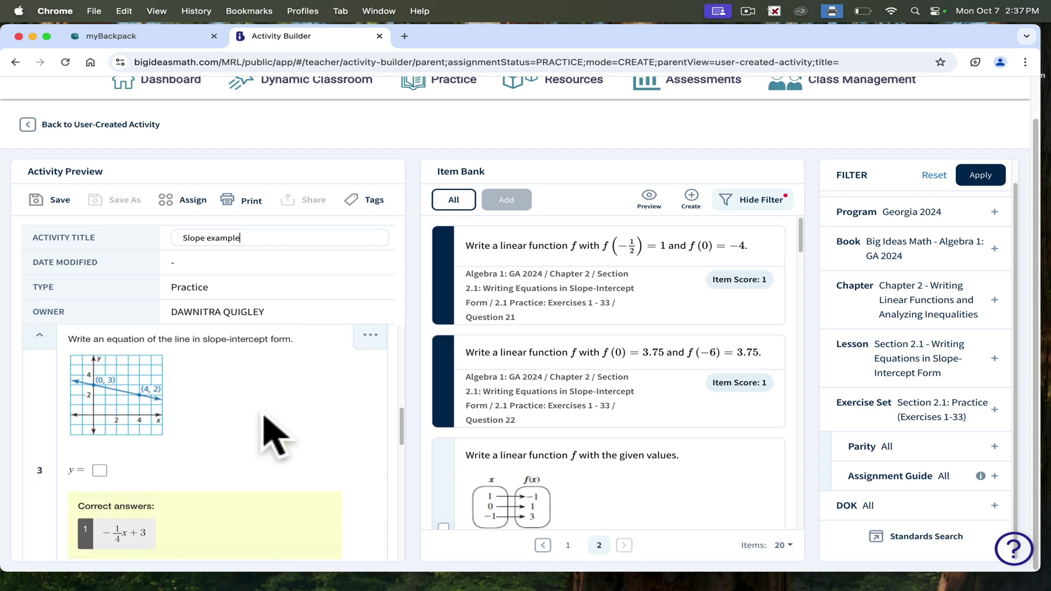
pyautogui.scroll(7, 274, 436)
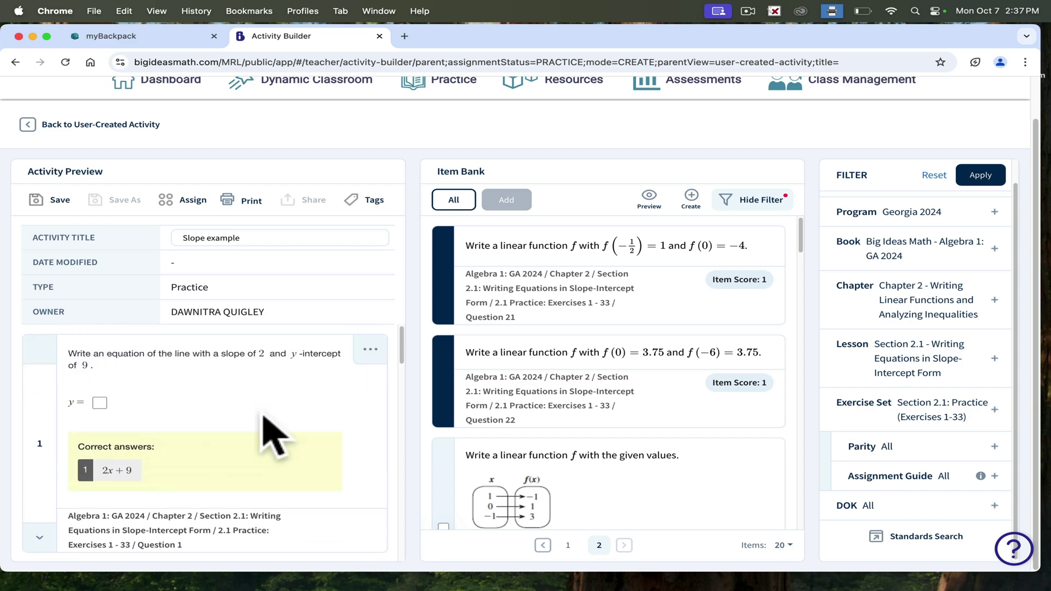
pyautogui.click(367, 352)
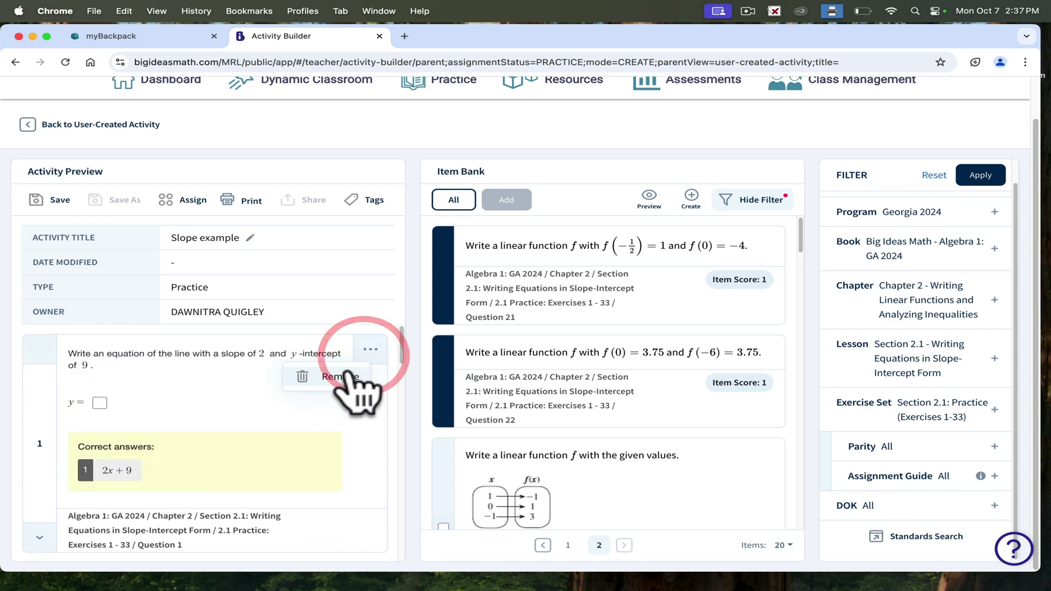
pyautogui.click(268, 390)
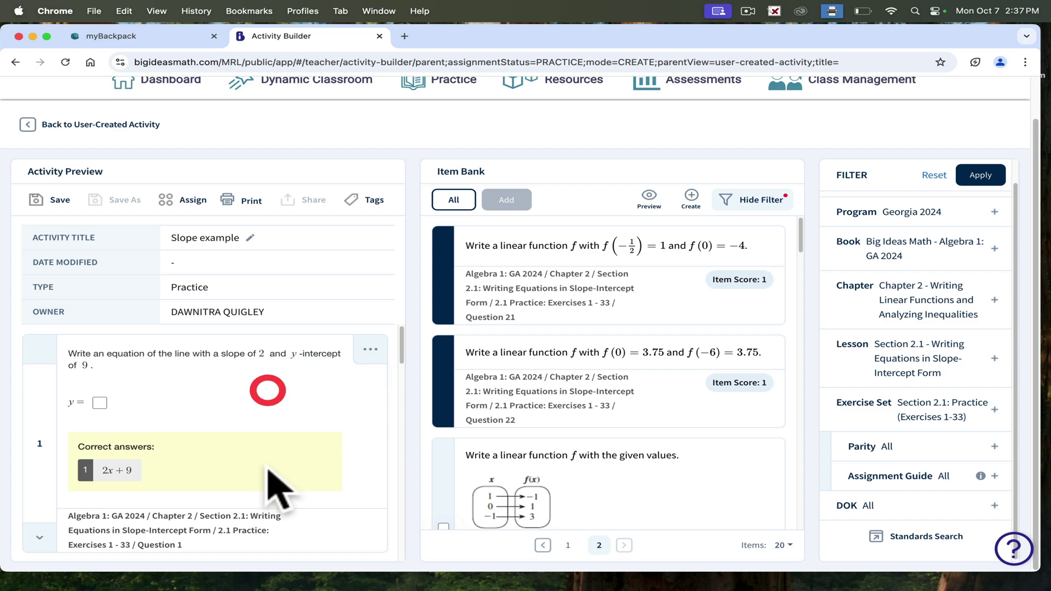
pyautogui.click(46, 200)
# Step: Open the Assign dialog for Slope example, review its options, and cancel without assigning
pyautogui.click(179, 200)
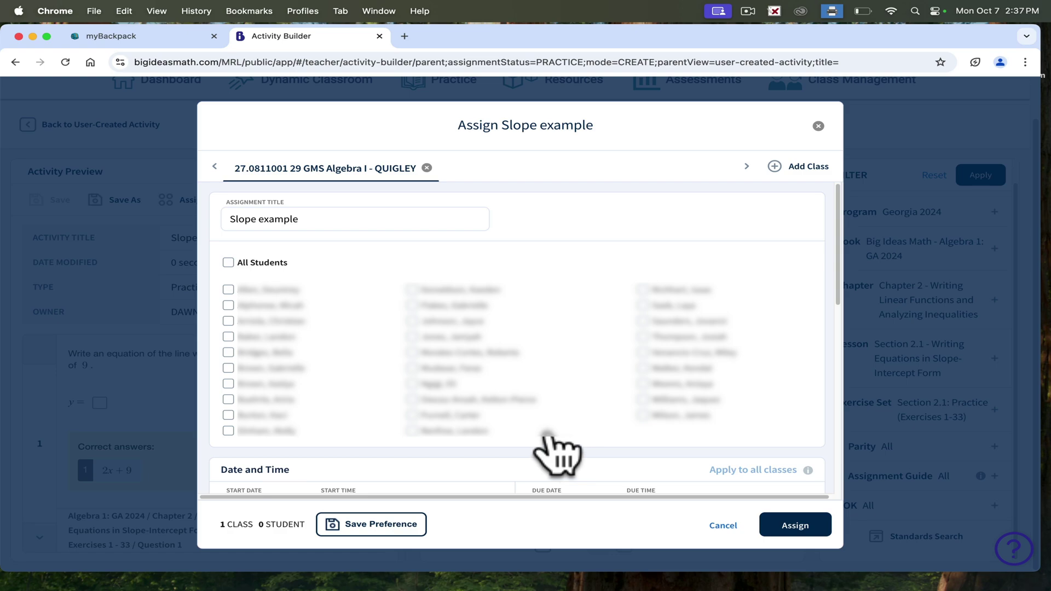
pyautogui.scroll(-10, 347, 452)
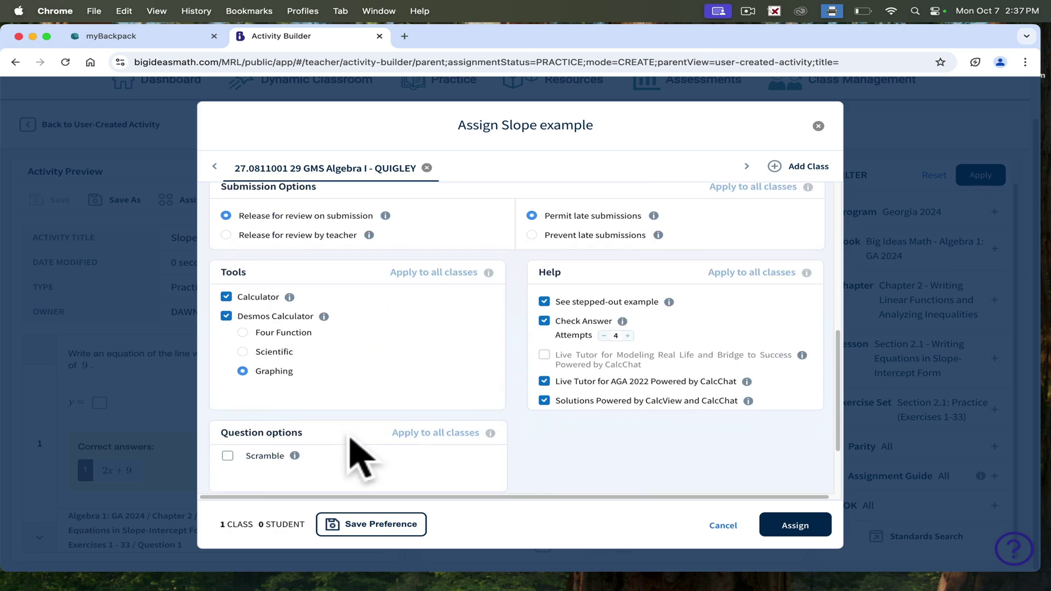
pyautogui.click(718, 528)
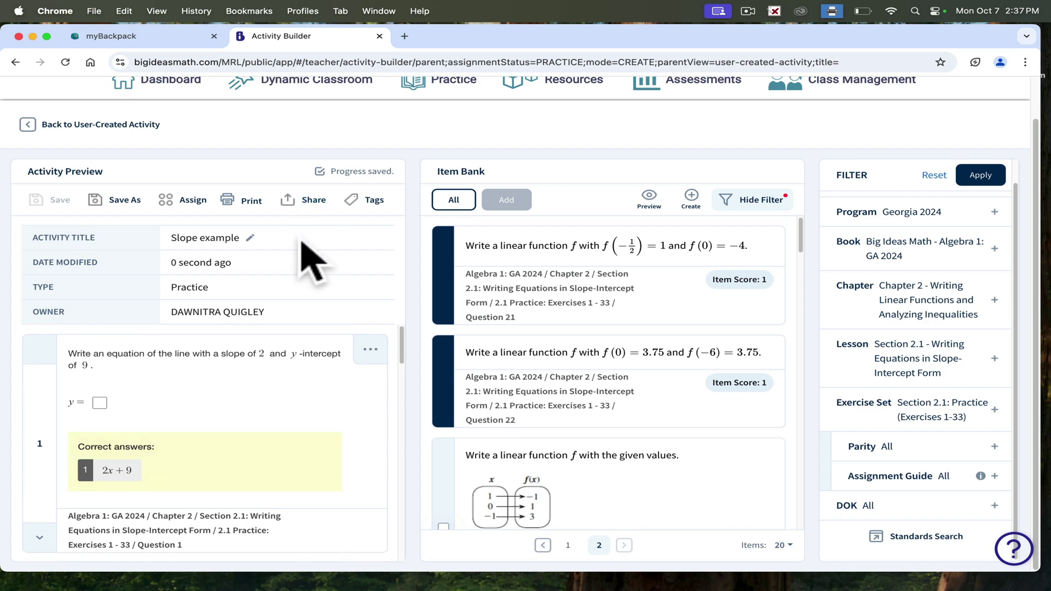
# Step: Open Resources for Algebra 1: GA 2024, Chapter 2, and browse by resource type
pyautogui.click(315, 88)
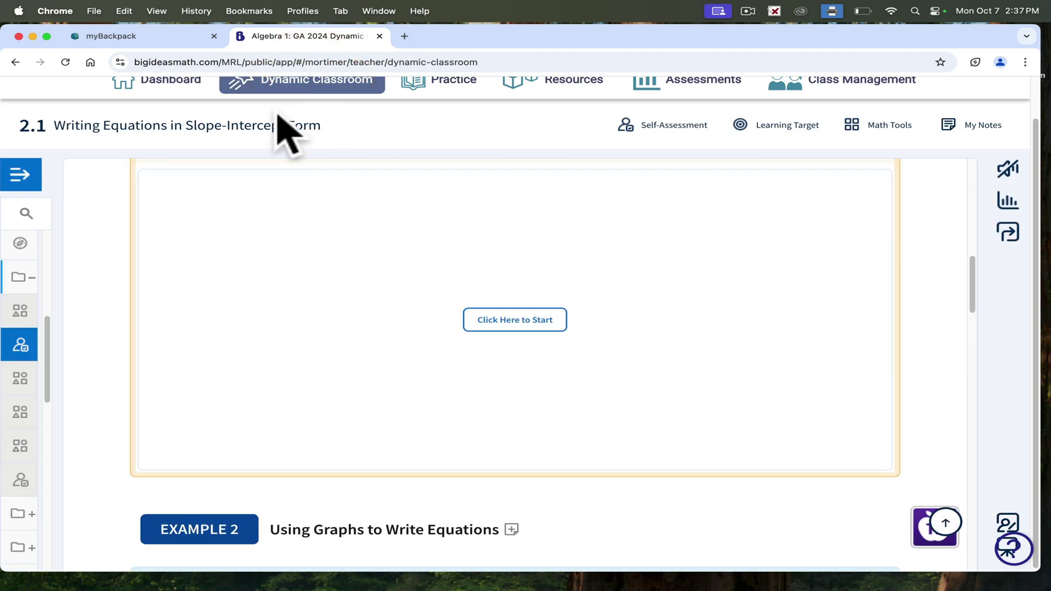
pyautogui.click(550, 130)
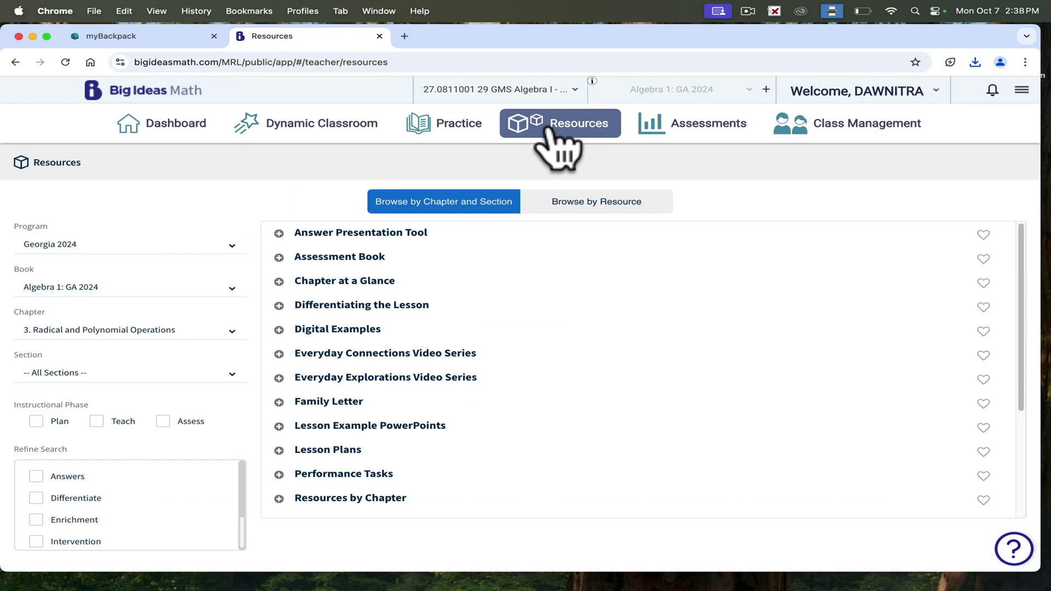
pyautogui.click(85, 290)
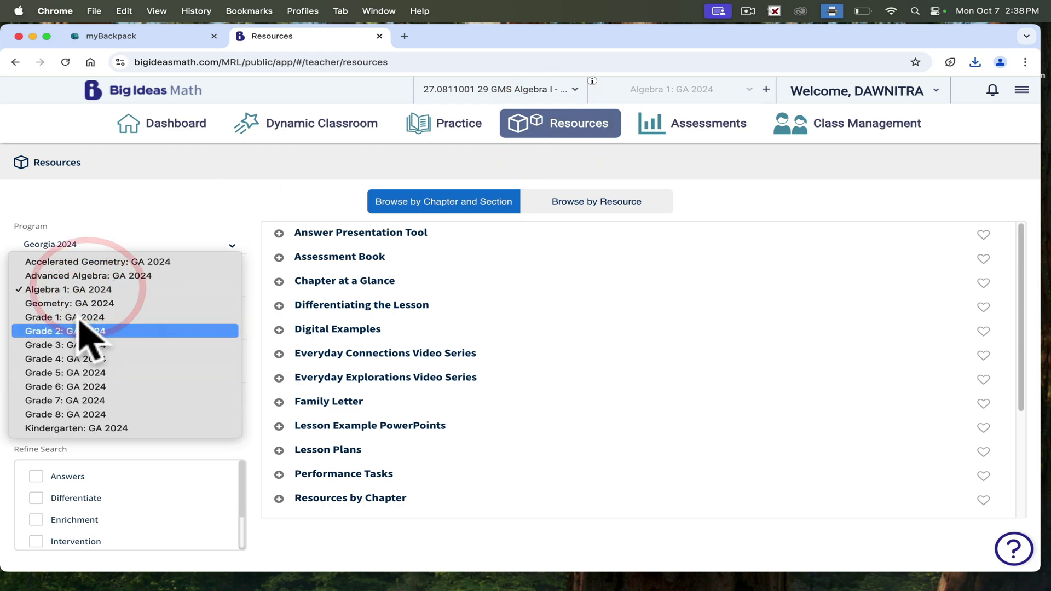
pyautogui.click(88, 290)
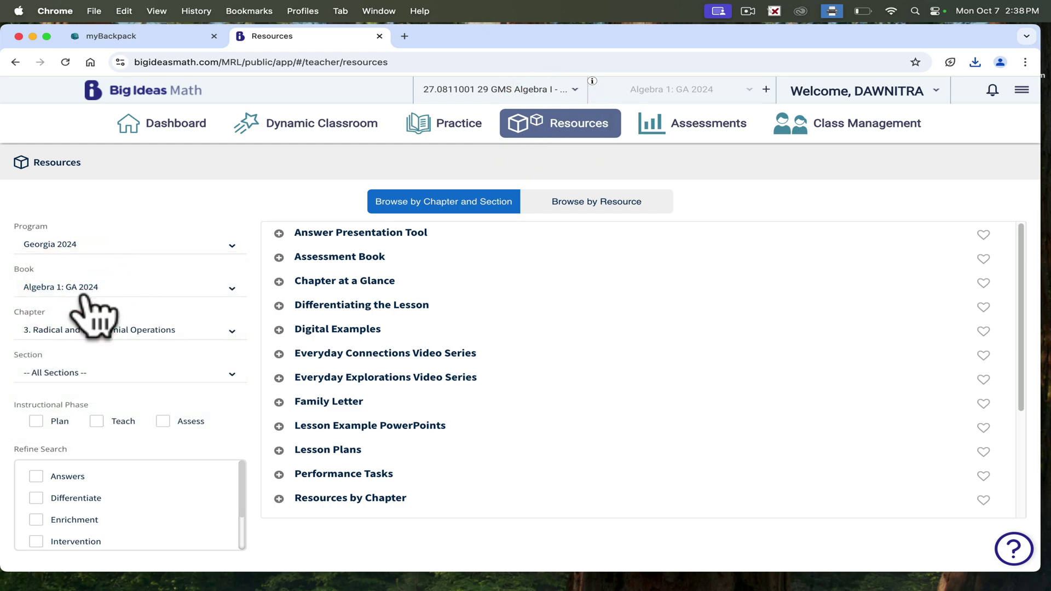
pyautogui.click(87, 332)
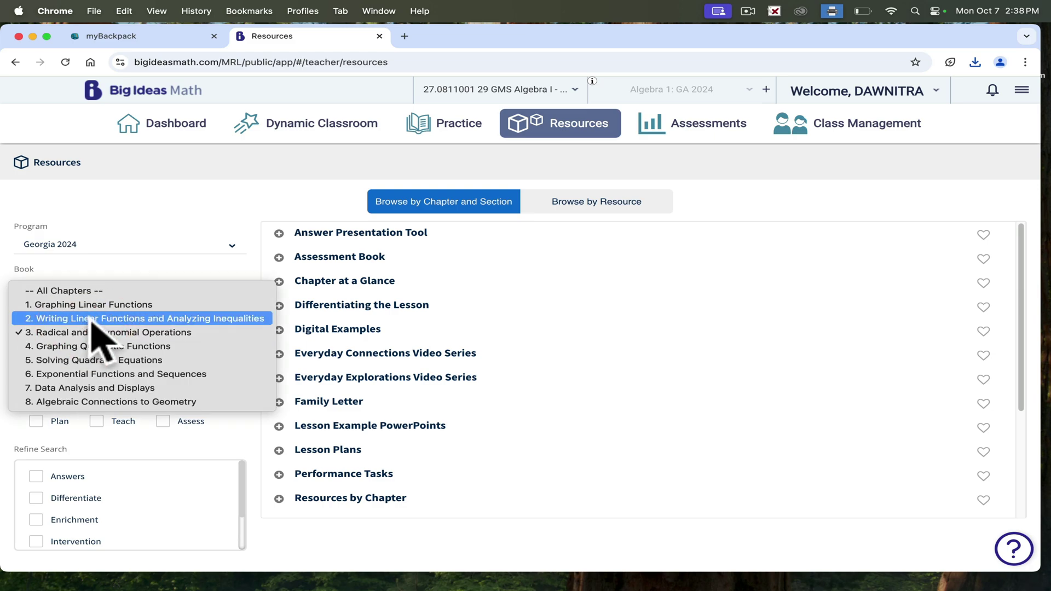
pyautogui.click(91, 320)
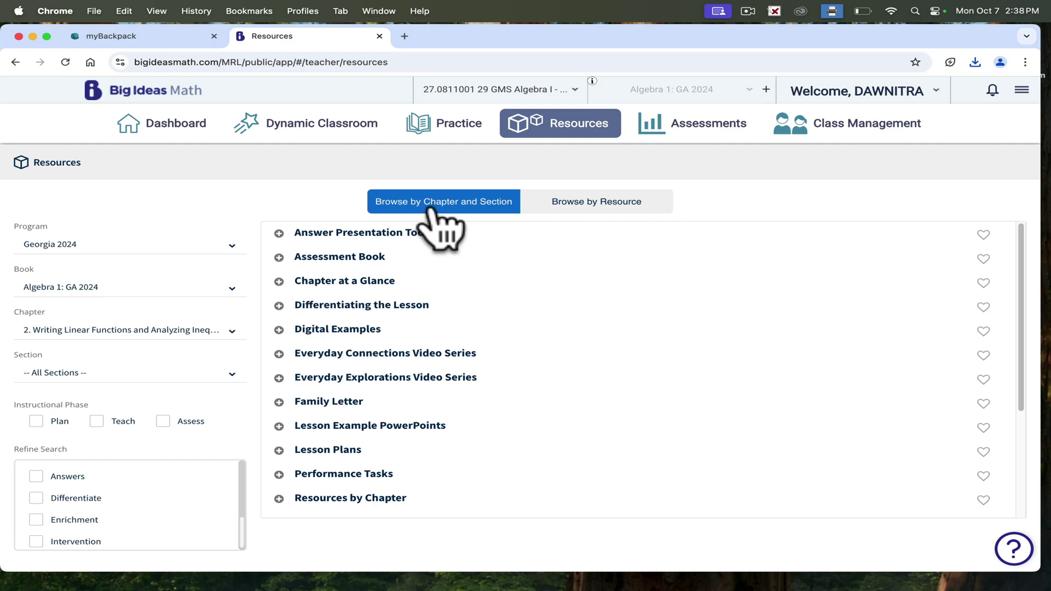
pyautogui.click(602, 203)
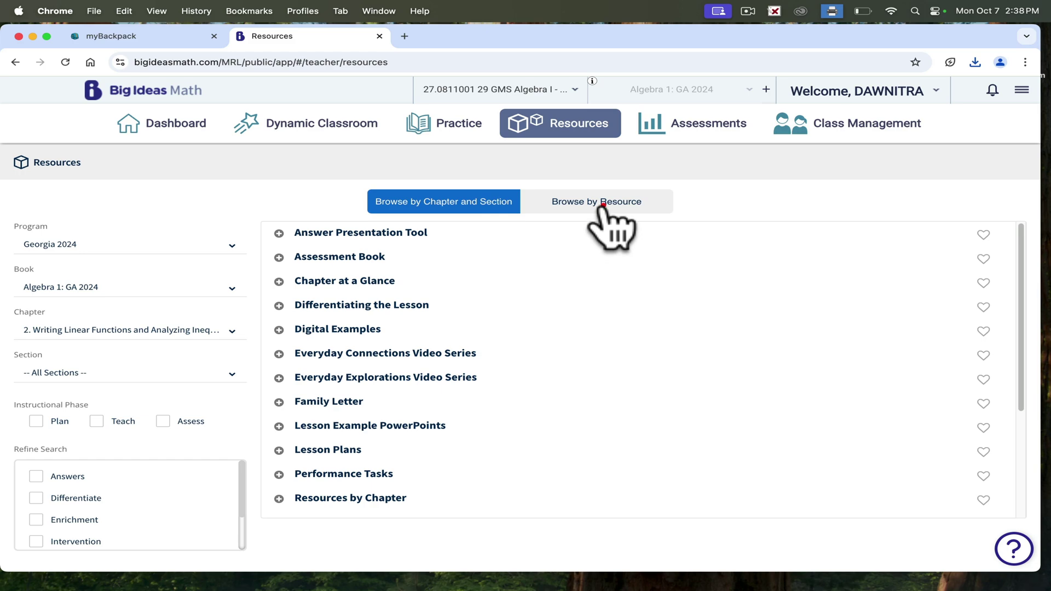
# Step: Return to browsing by resource type and expand the Family Letter resources
pyautogui.click(410, 202)
pyautogui.click(547, 203)
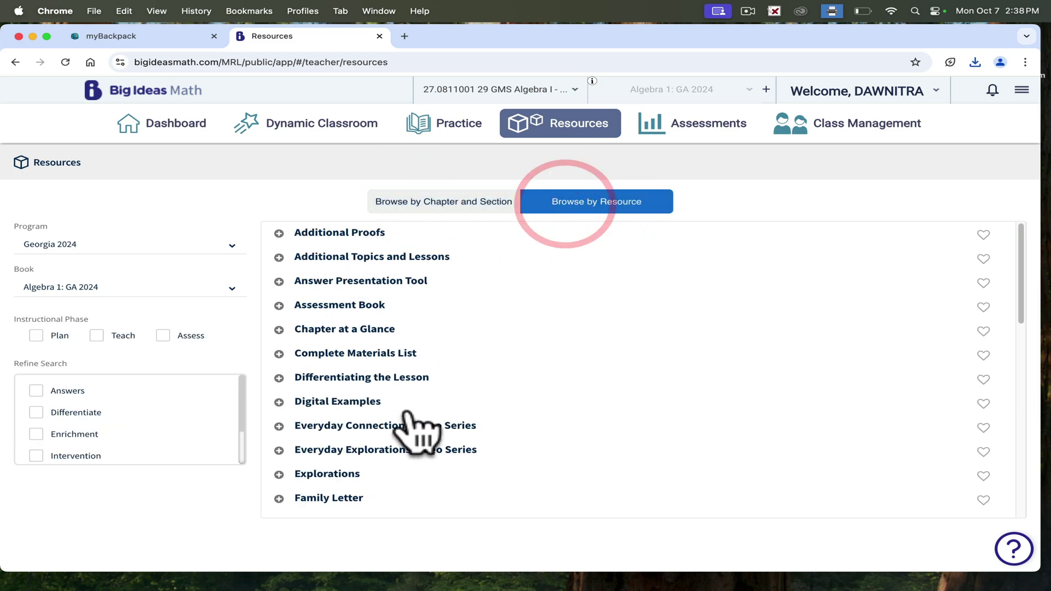
pyautogui.click(307, 499)
pyautogui.scroll(-10, 406, 449)
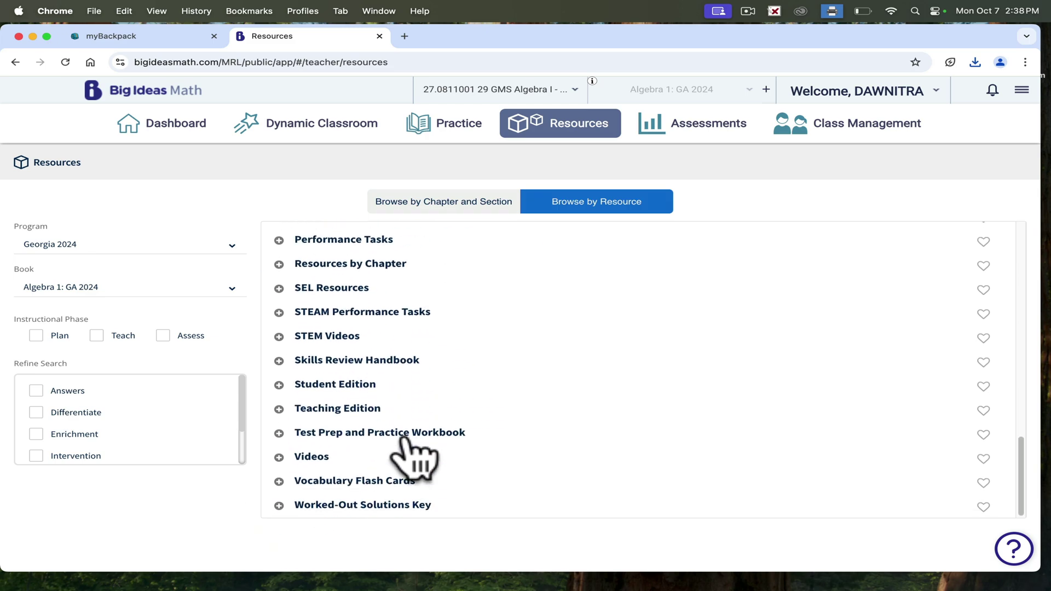
pyautogui.scroll(10, 408, 444)
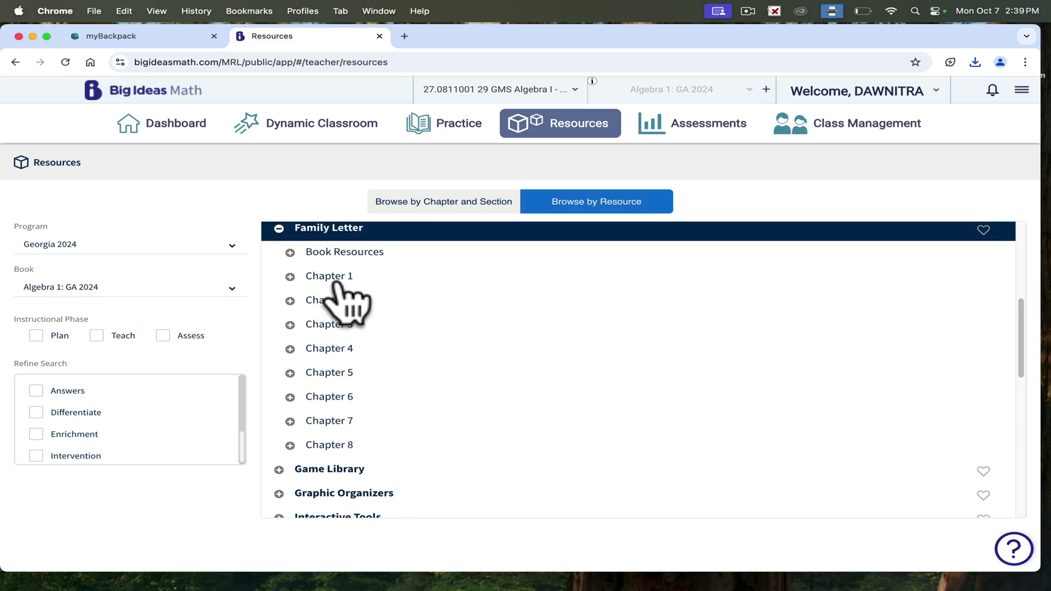
# Step: View the Chapter 2 family letter files, then switch back to browsing by chapter and section
pyautogui.click(290, 300)
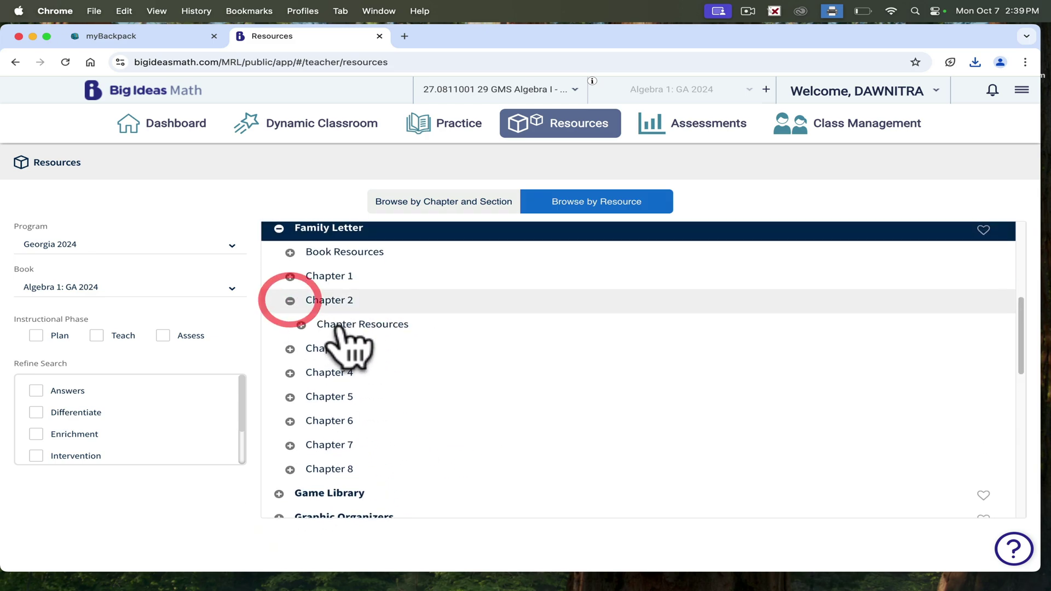
pyautogui.click(301, 325)
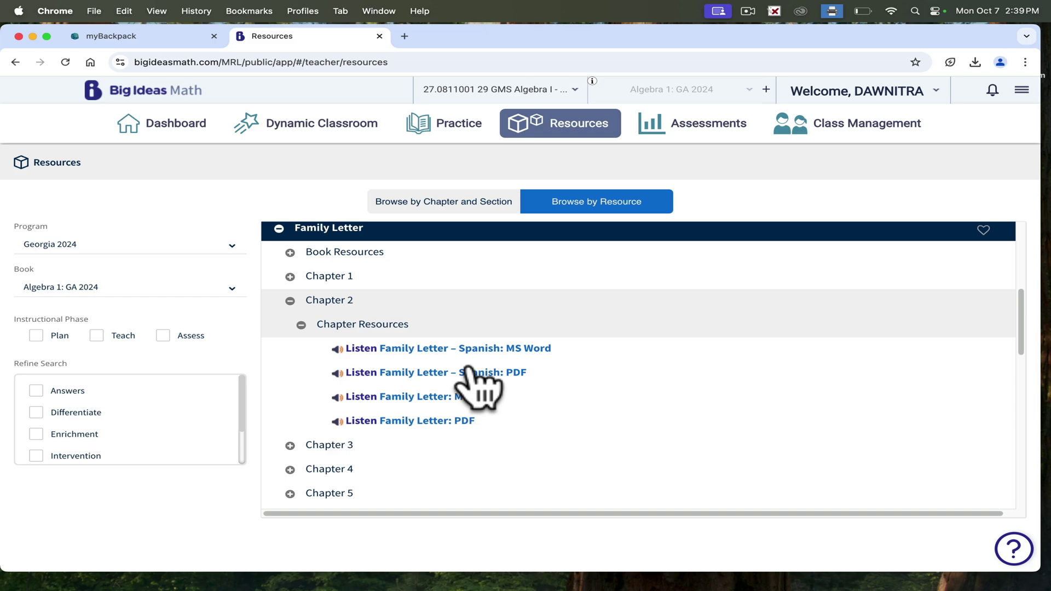
pyautogui.click(290, 300)
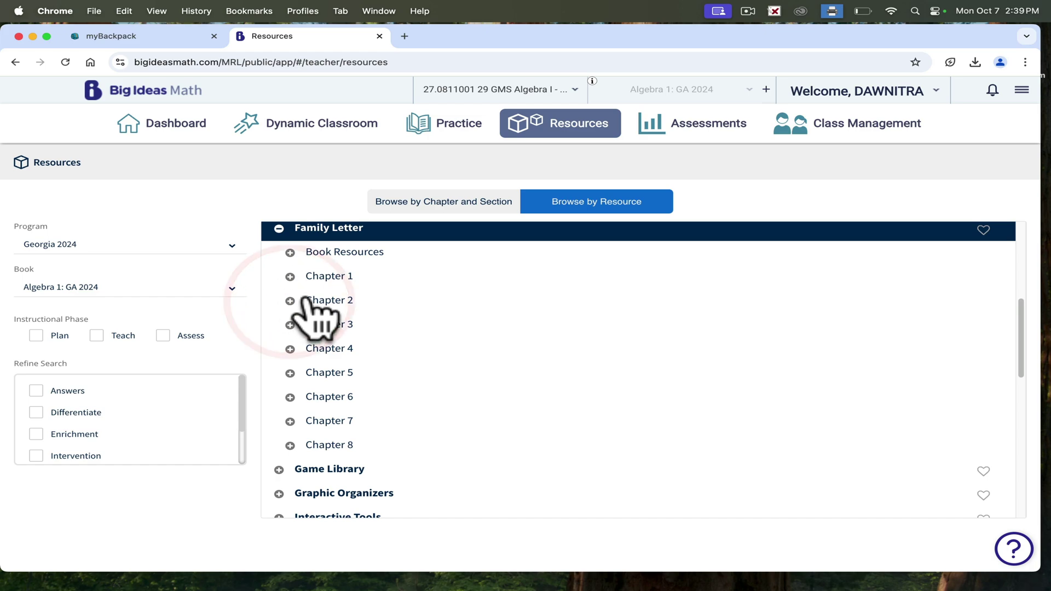
pyautogui.click(405, 201)
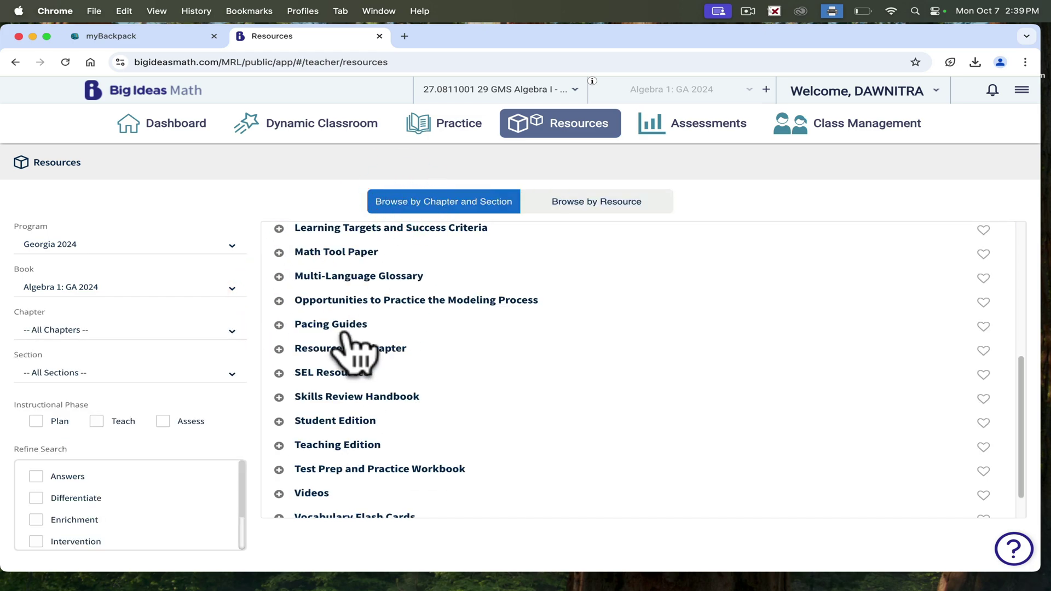
# Step: Glance at the Student Edition files, then list the Test Prep and Practice Workbook's End of Course Test A and B files
pyautogui.click(287, 421)
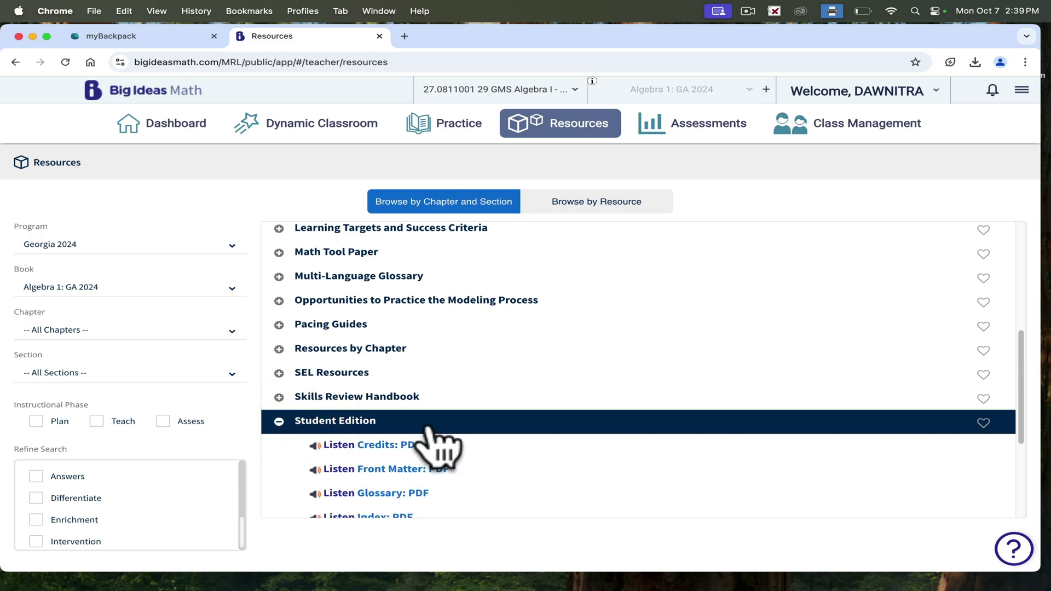
pyautogui.click(323, 422)
pyautogui.click(327, 469)
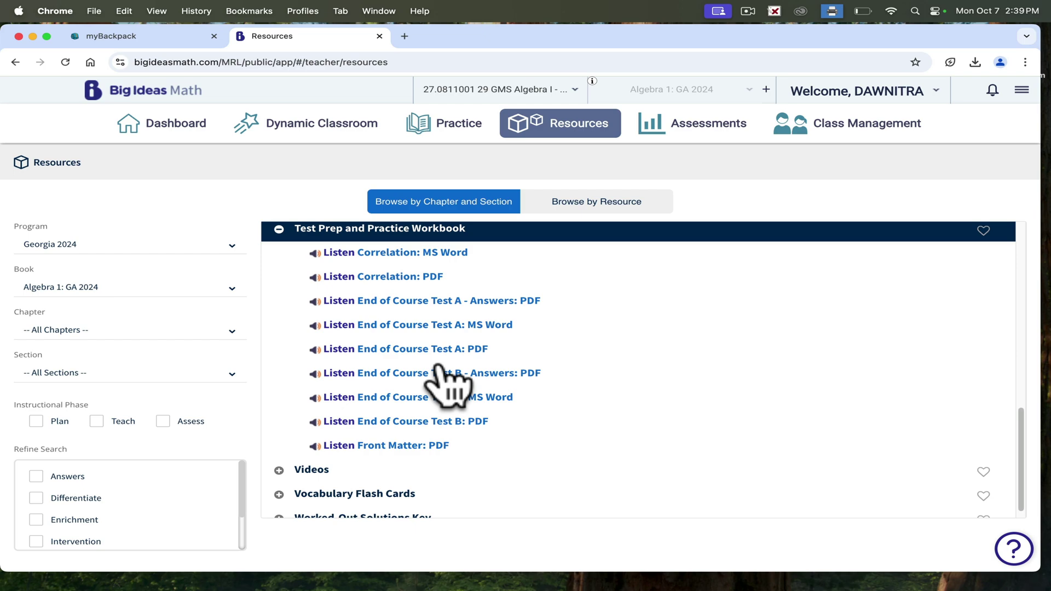
pyautogui.scroll(1, 433, 340)
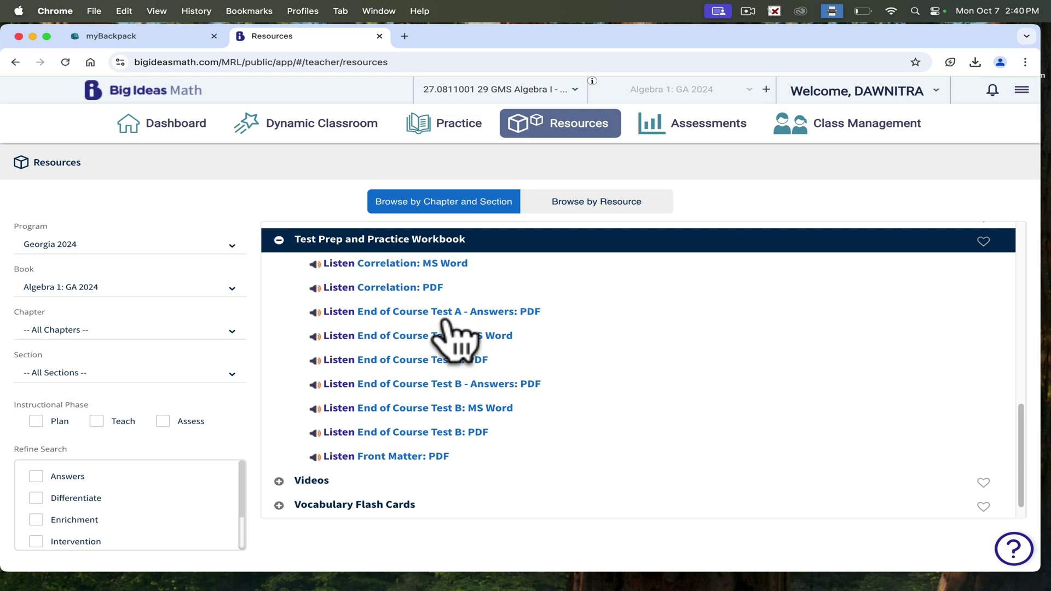
# Step: Filter resources to Chapter 2, Section 2.1 Writing Equations in Slope-Intercept Form
pyautogui.click(77, 330)
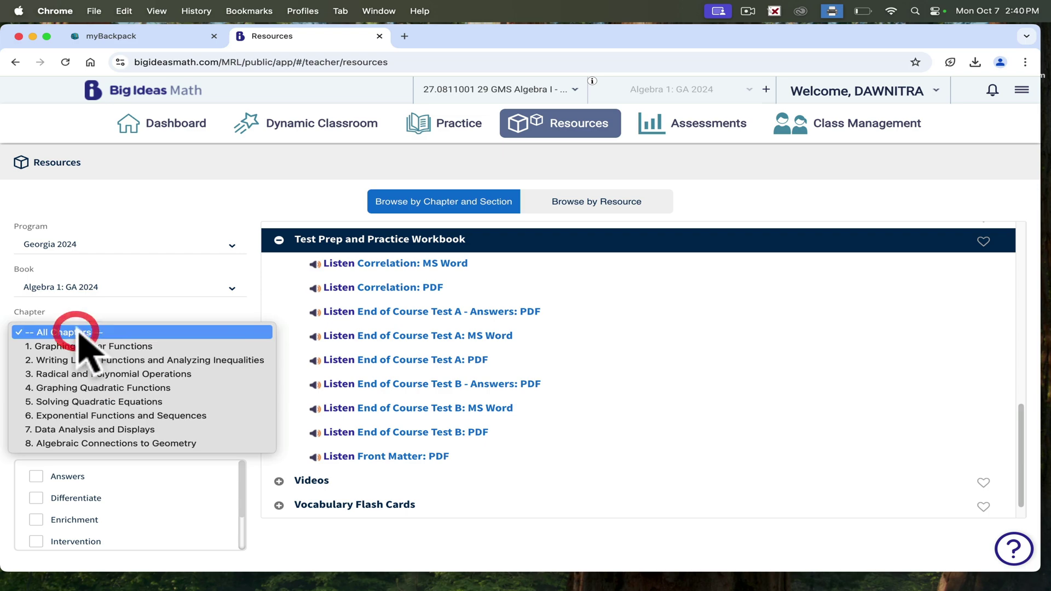
pyautogui.click(75, 361)
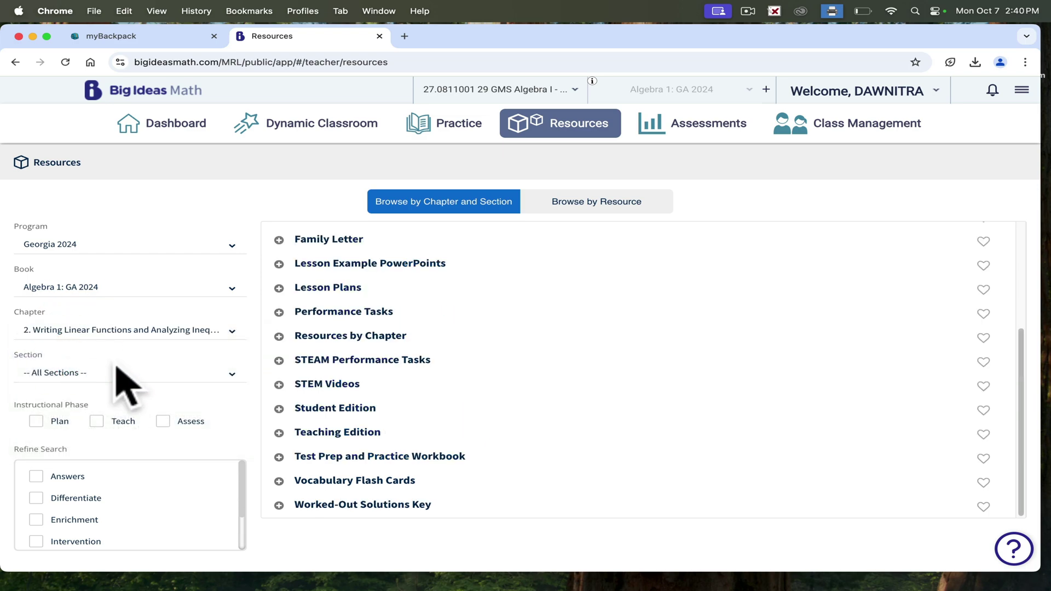
pyautogui.click(143, 374)
pyautogui.click(120, 390)
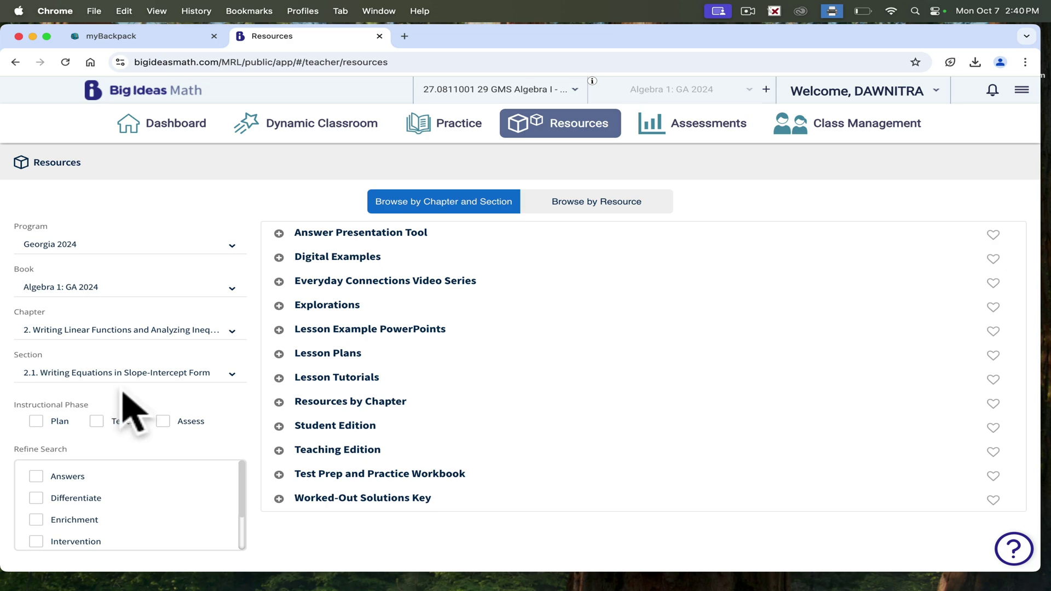
# Step: Check the Lesson Plans and Resources by Chapter files, then show the Worked-Out Solutions Key PDF
pyautogui.click(338, 353)
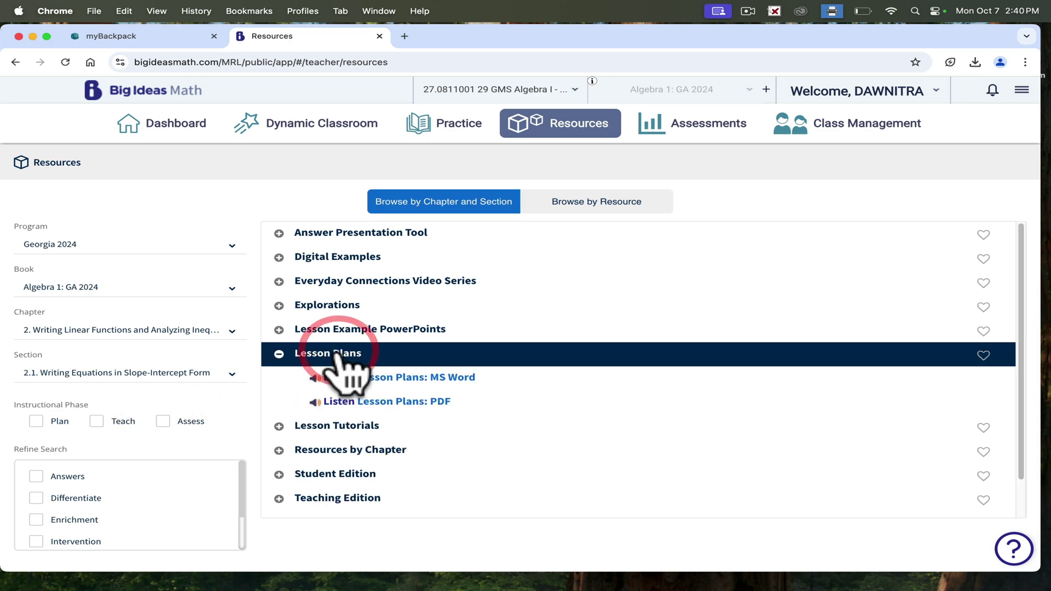
pyautogui.click(337, 355)
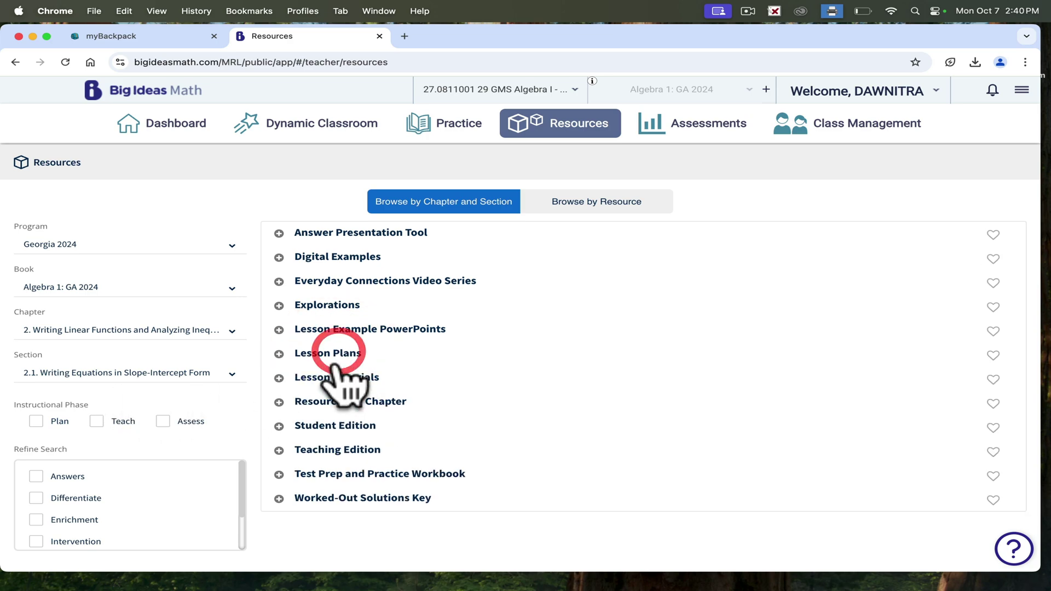
pyautogui.click(323, 403)
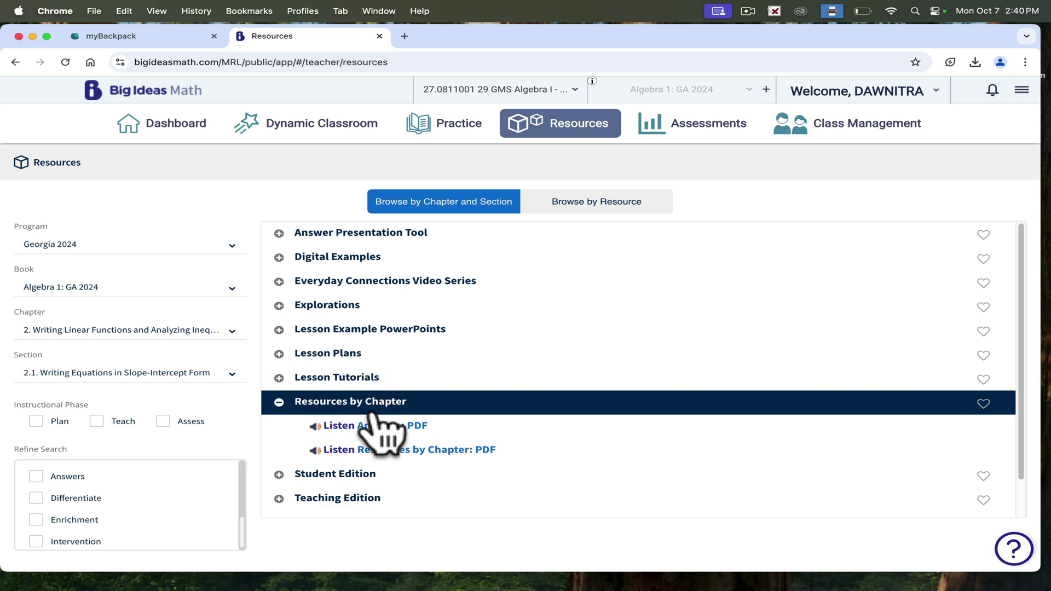
pyautogui.click(342, 404)
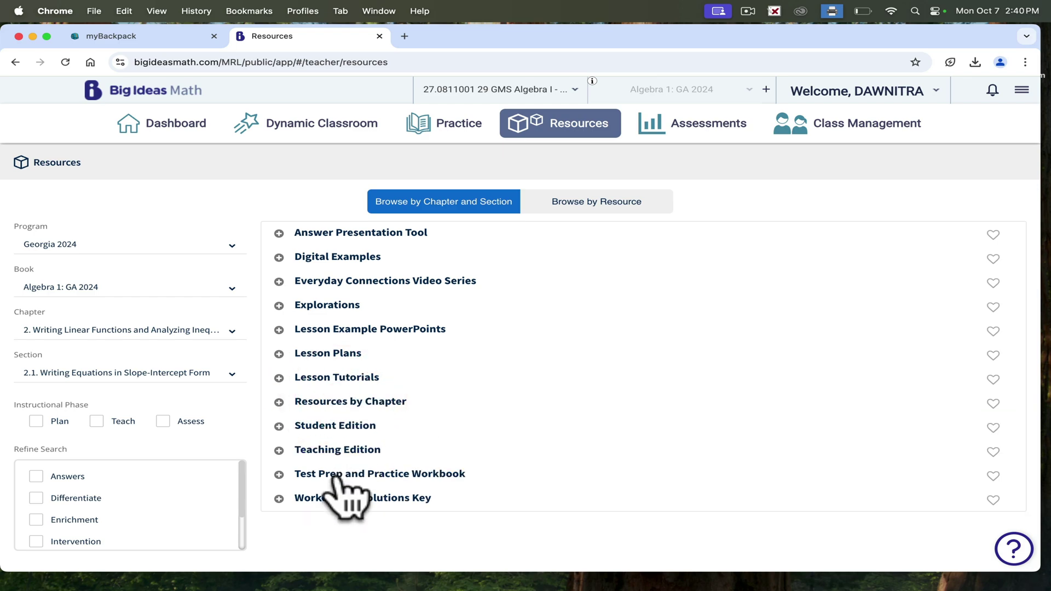
pyautogui.click(332, 498)
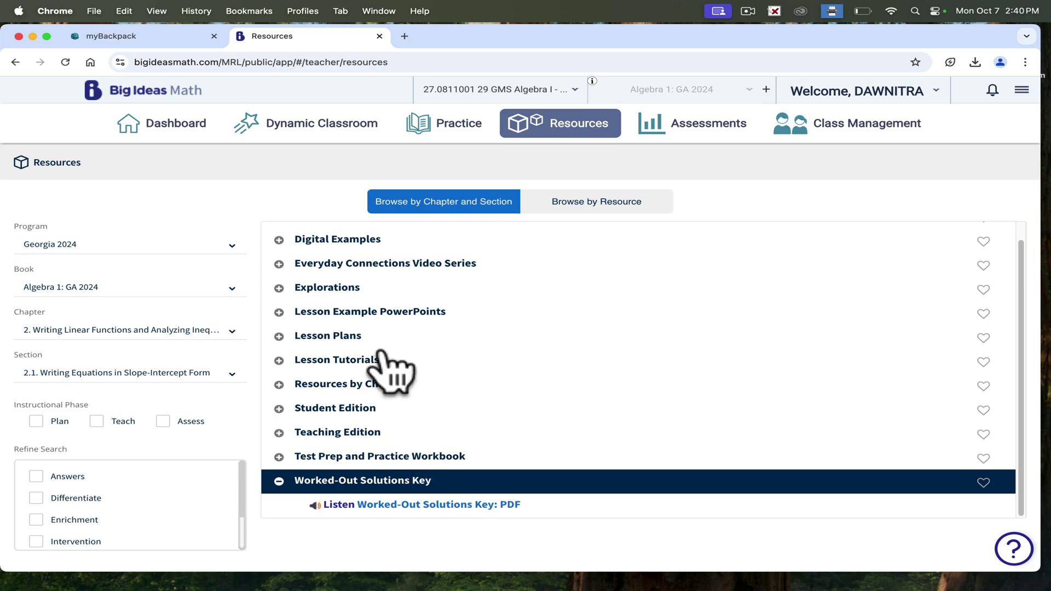
# Step: Expand Digital Examples to list Examples 1 through 5 for Section 2.1
pyautogui.click(355, 239)
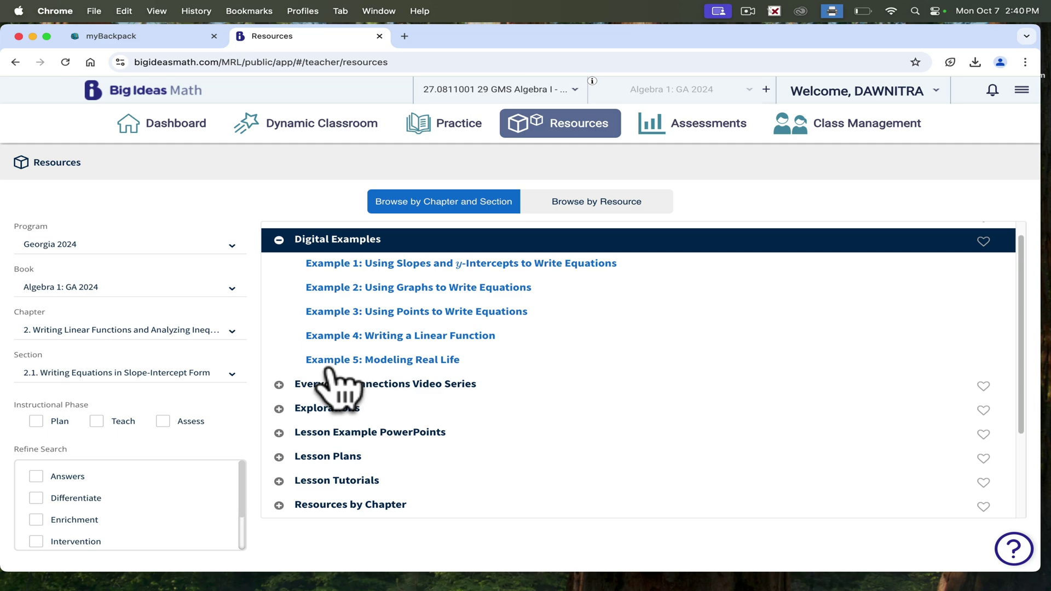